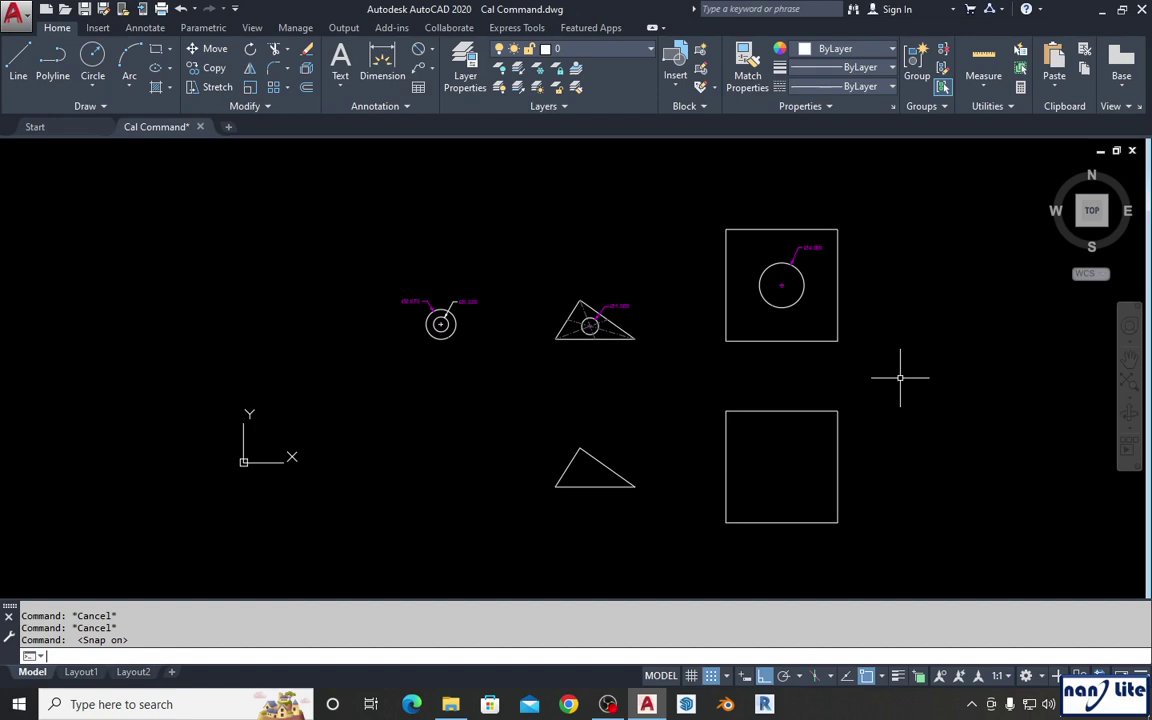
Turn Snap mode off with F9 and nudge the view of the practice shapes.
key(F9)
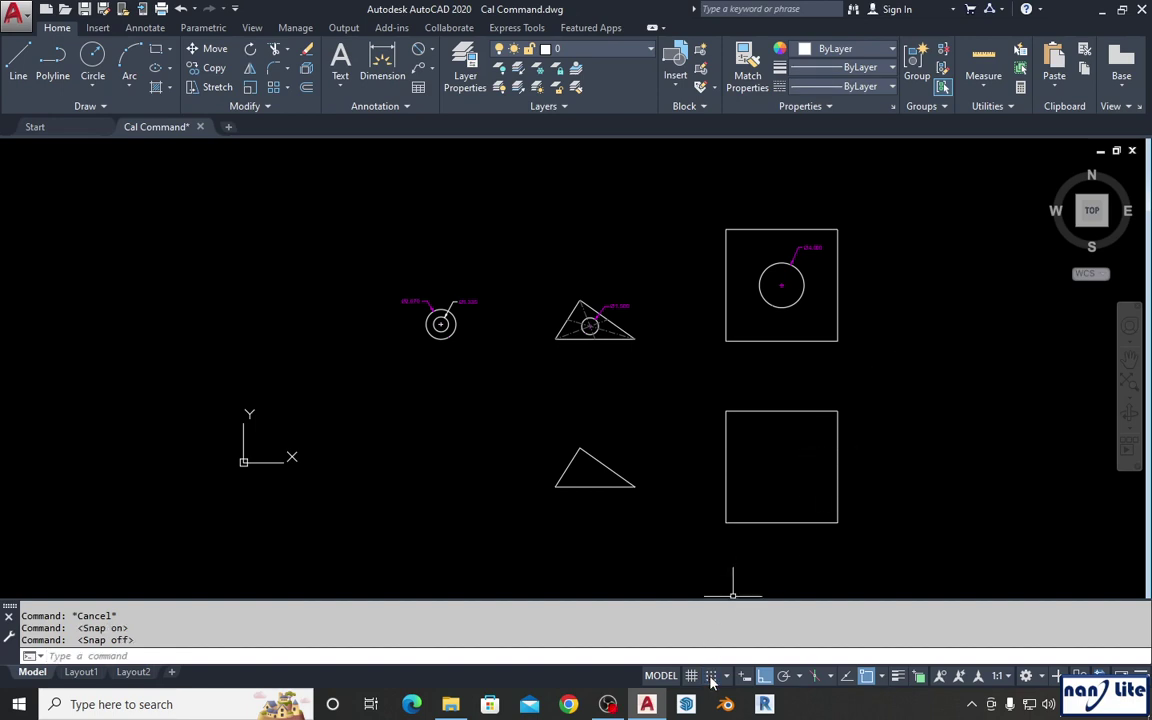
middle_drag(472, 372, 488, 368)
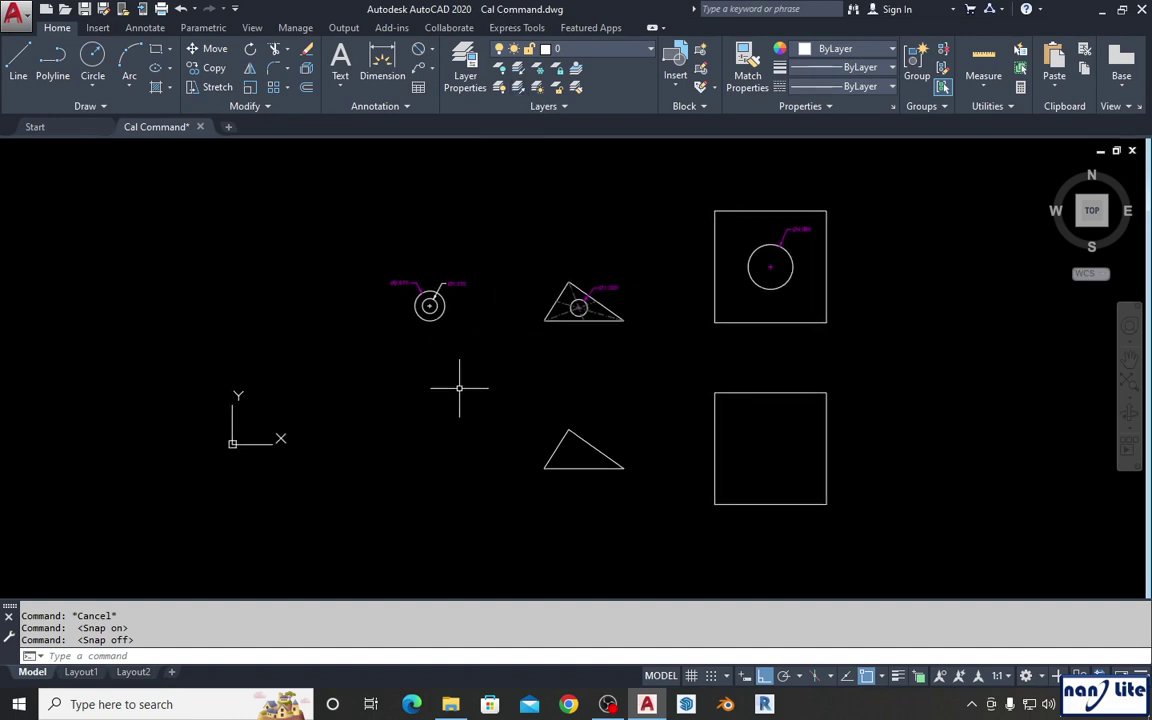
middle_drag(459, 393, 465, 391)
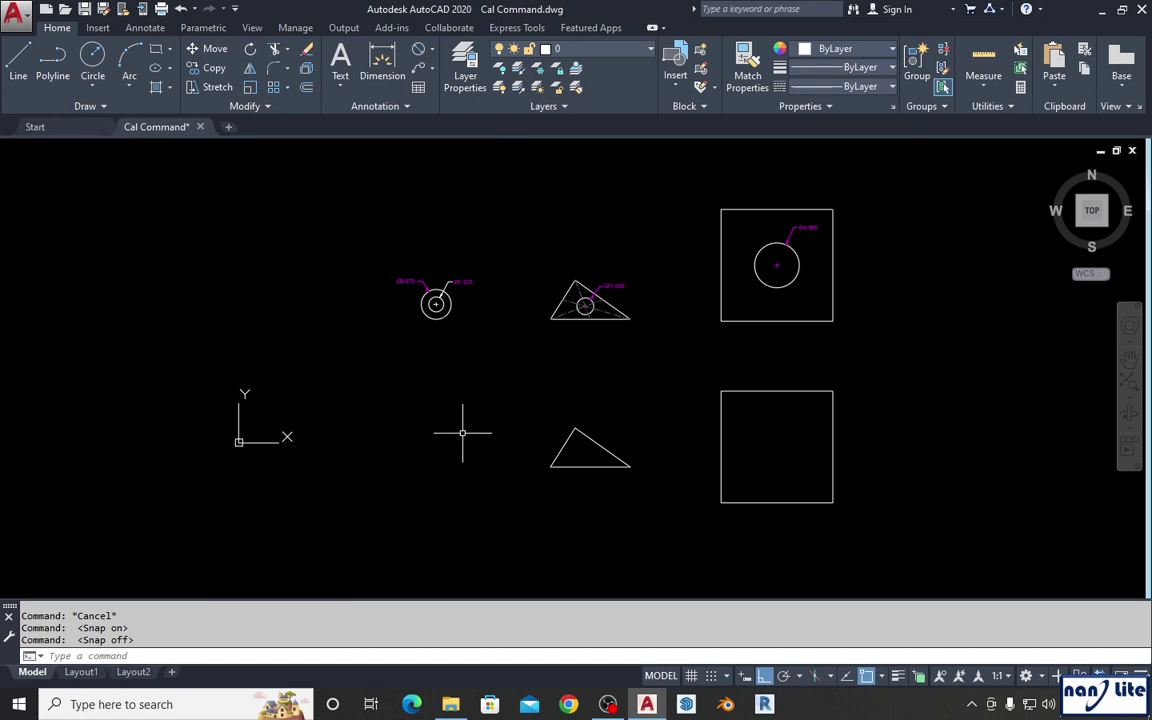
right_click(478, 375)
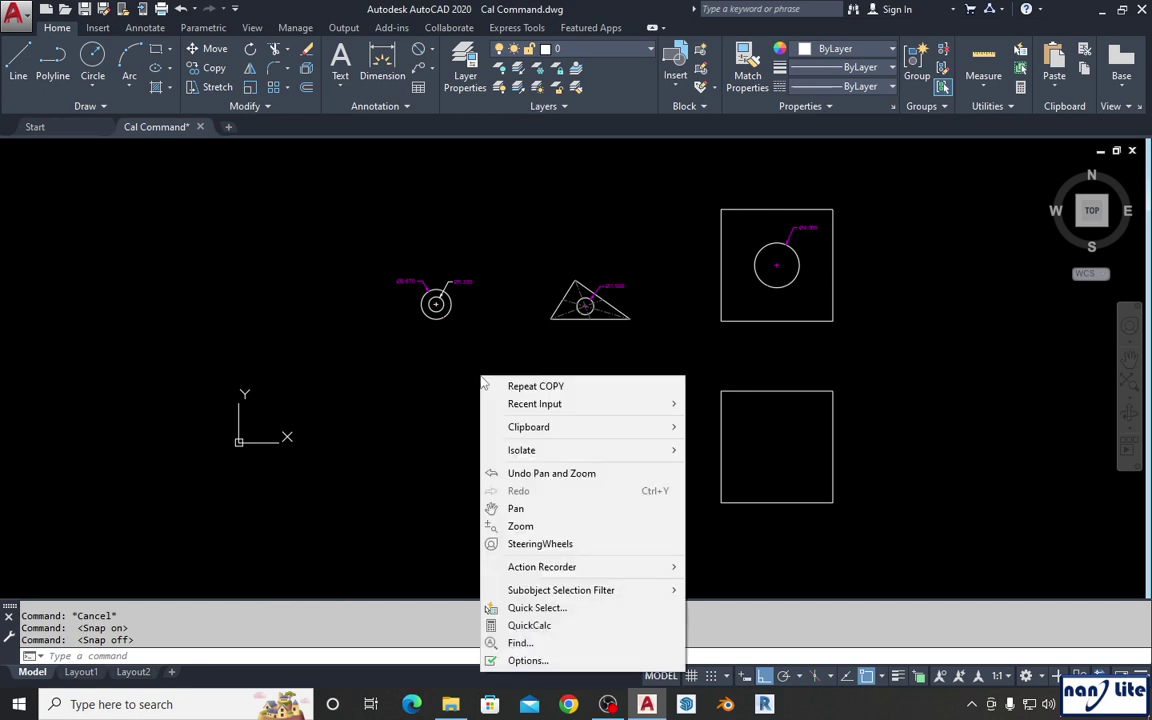
click(545, 625)
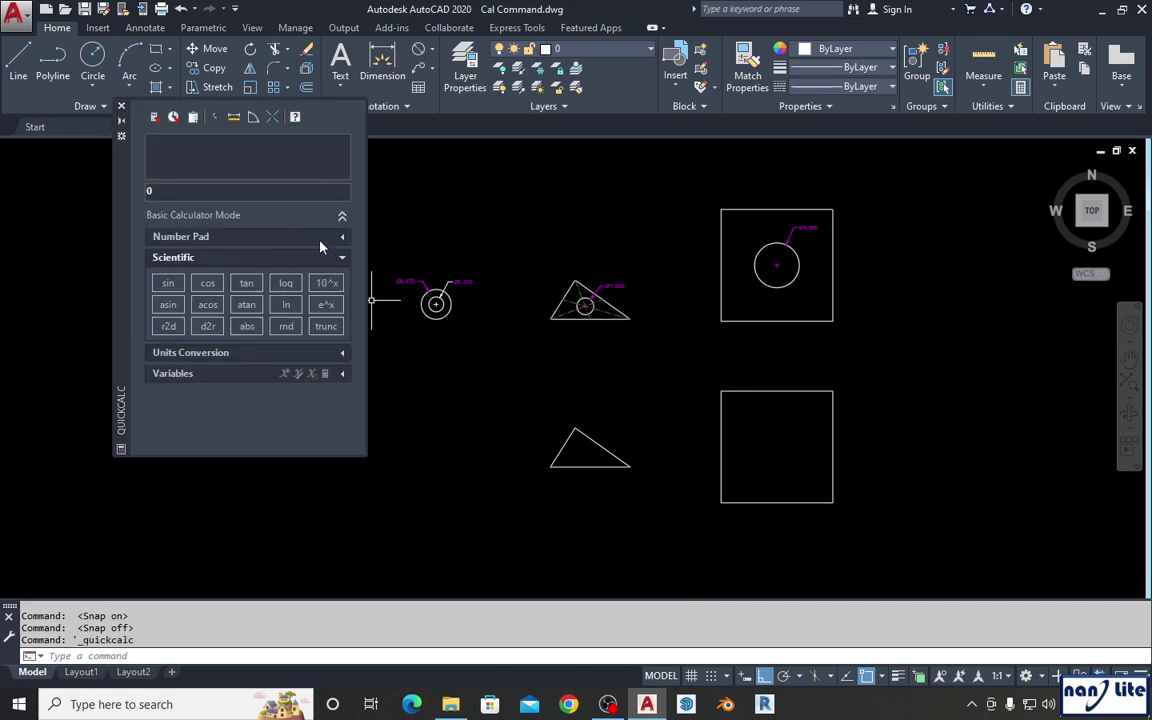
click(342, 238)
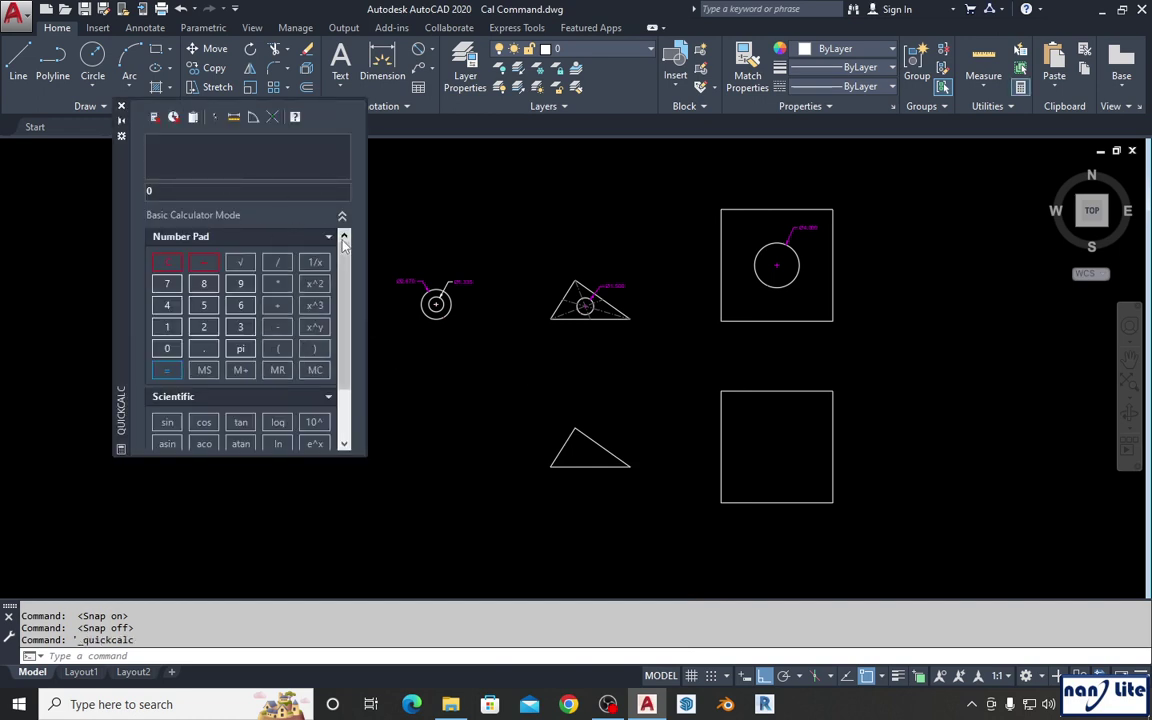
click(121, 106)
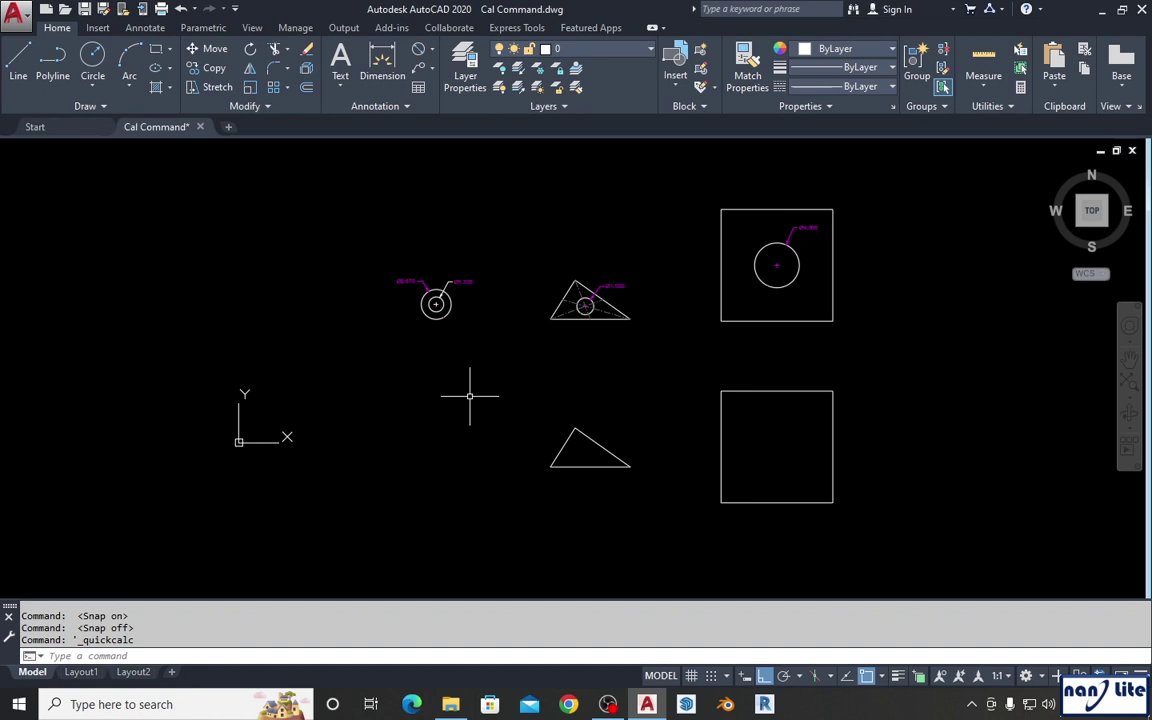
Evaluate the expression 2*3 with the CAL command, returning 6.
text(c)
key(Return)
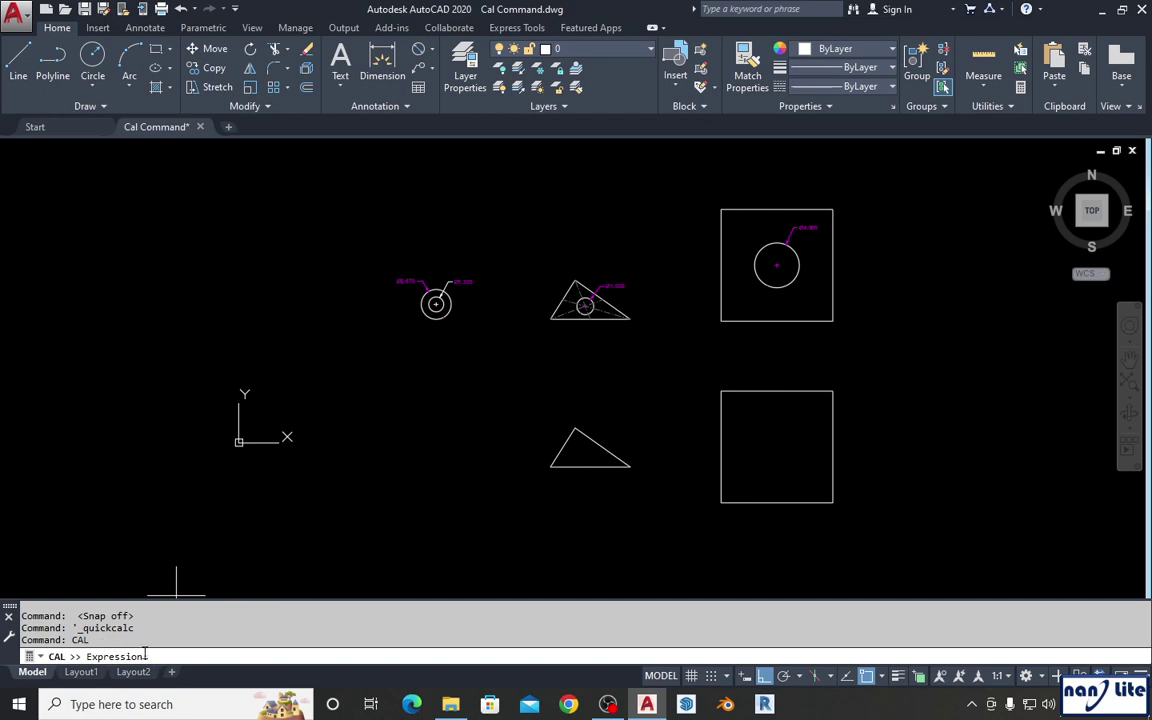
click(166, 655)
key(Return)
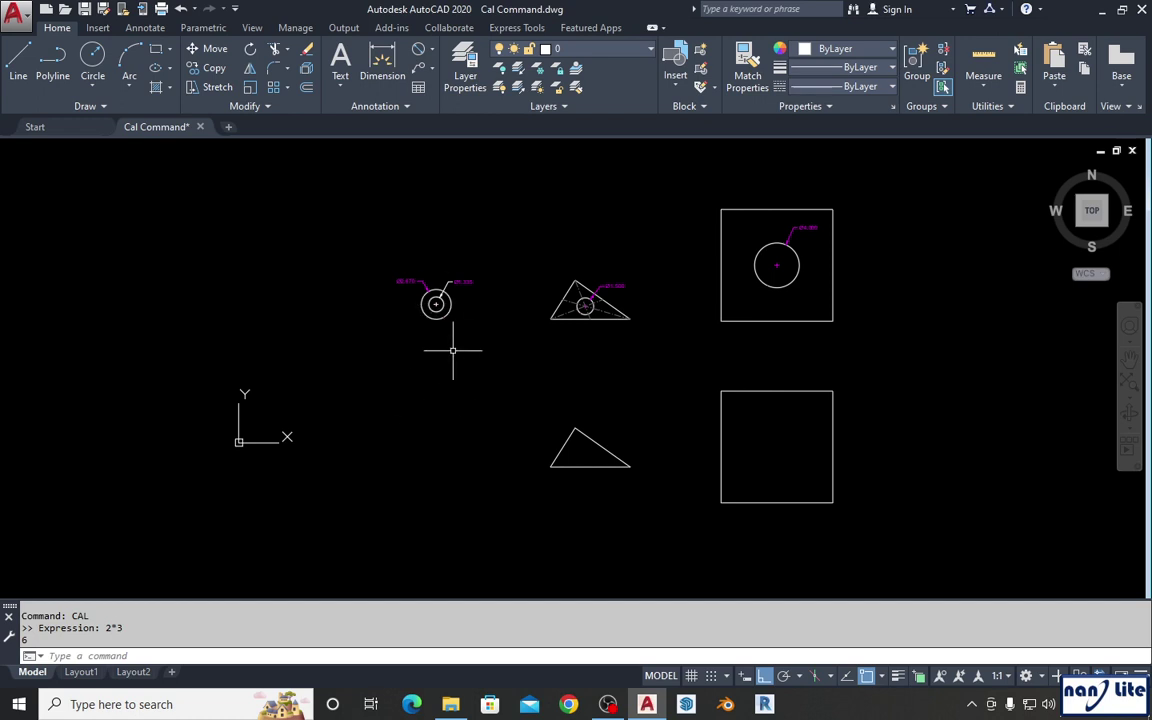
scroll(453, 350, up, 2)
middle_drag(453, 350, 455, 388)
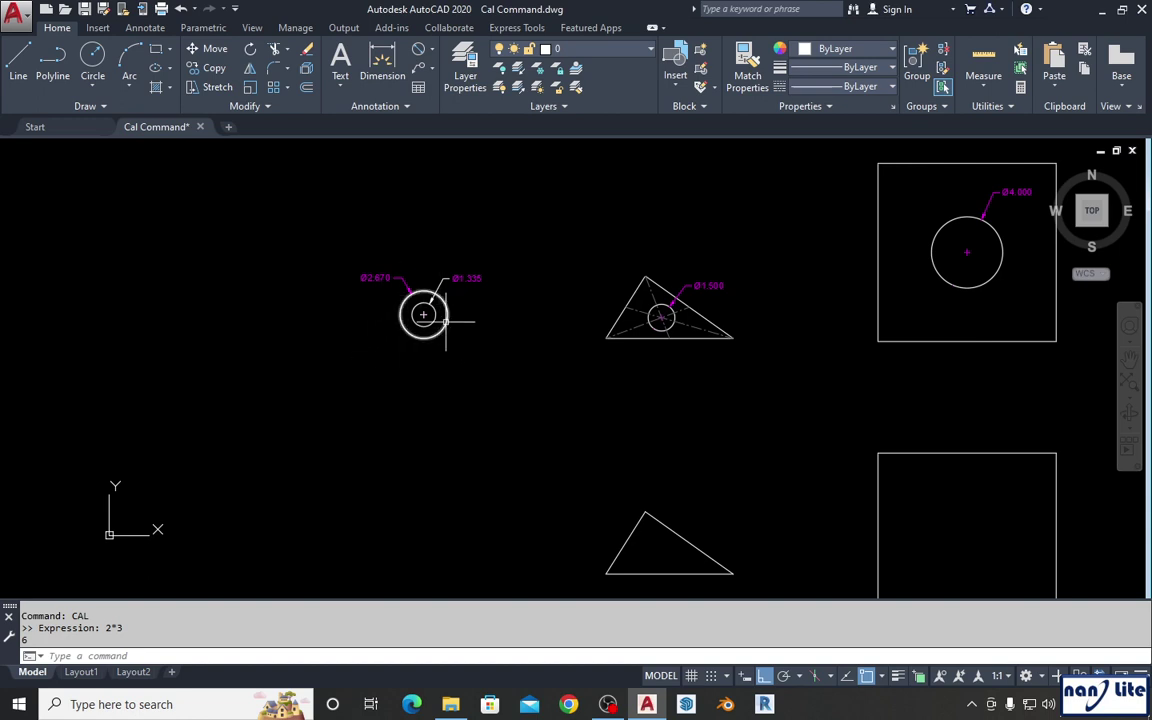
Draw a 2.67-diameter circle centred below the existing dimensioned circles.
scroll(390, 312, up, 2)
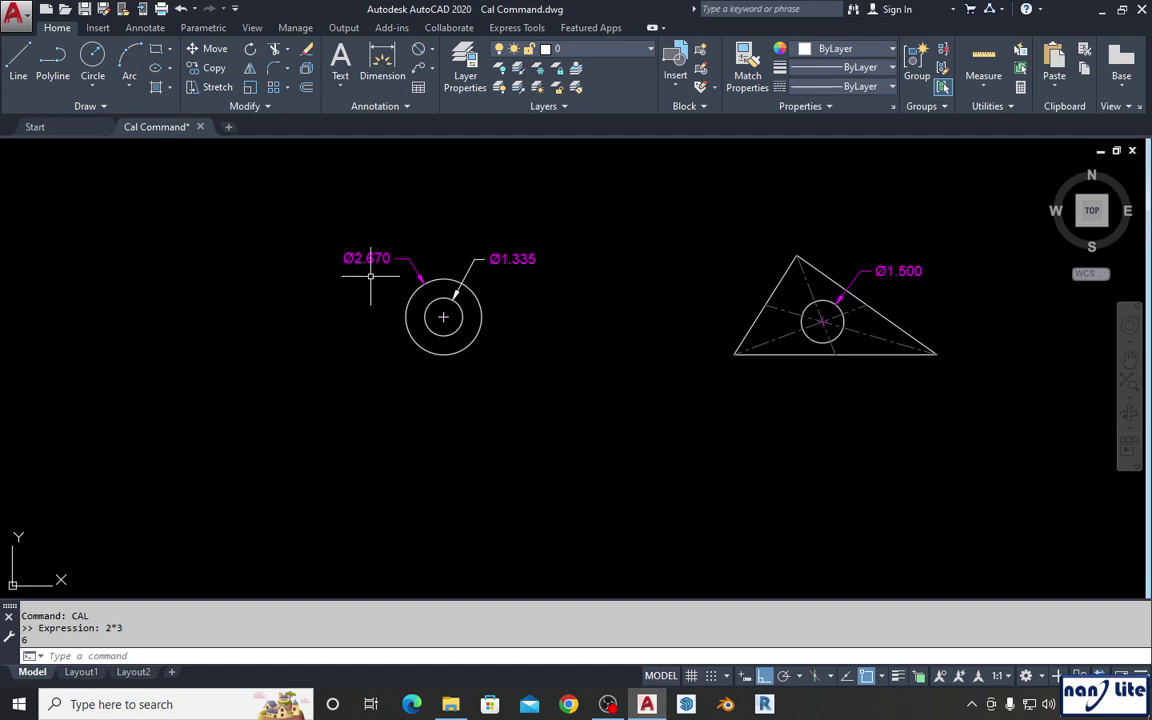
middle_drag(476, 391, 489, 411)
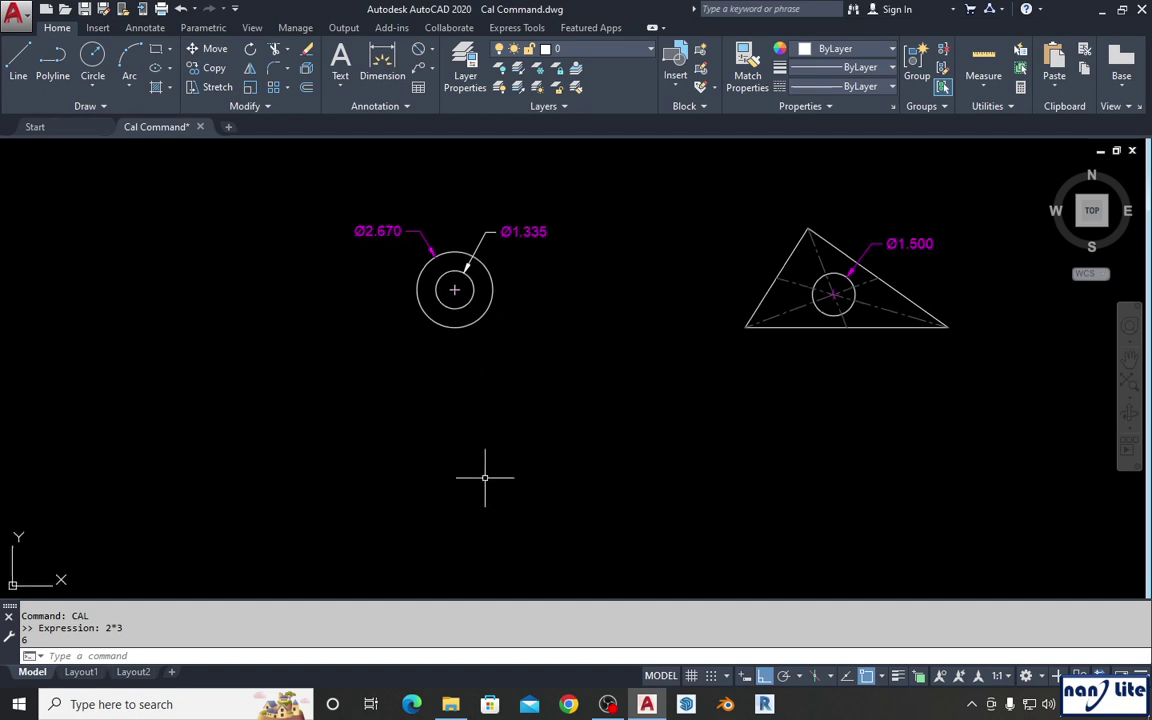
text(c)
key(Return)
click(446, 507)
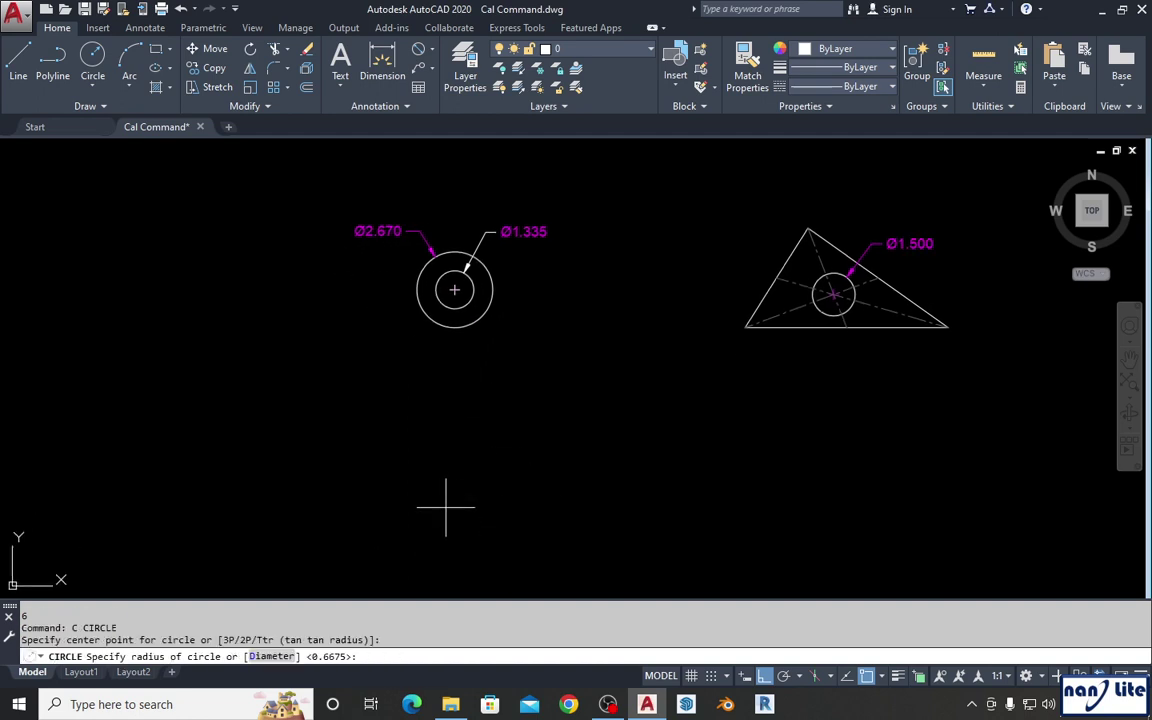
key(Return)
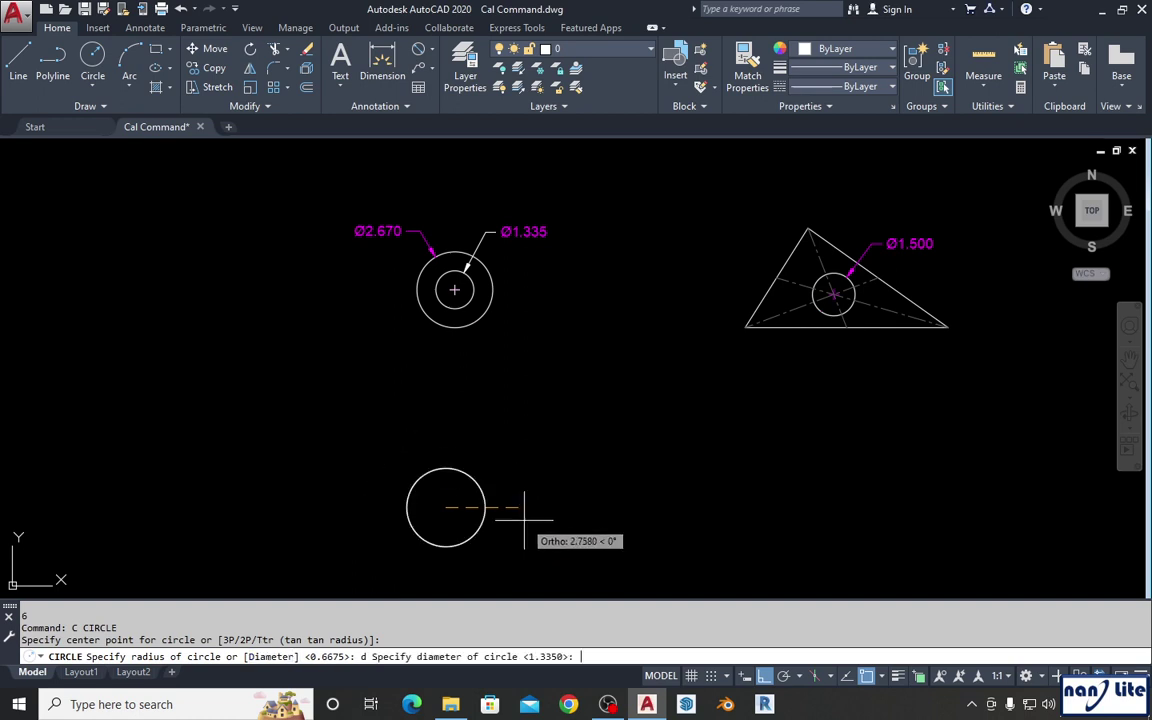
text(2.67)
key(Return)
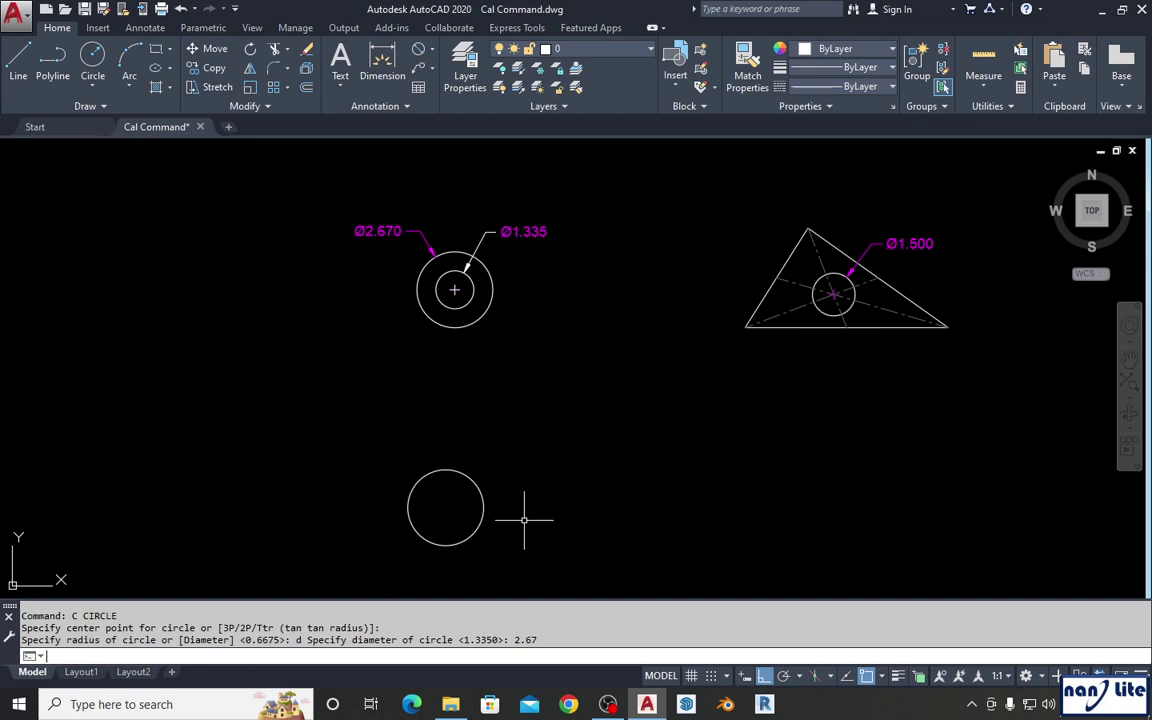
middle_drag(524, 519, 519, 490)
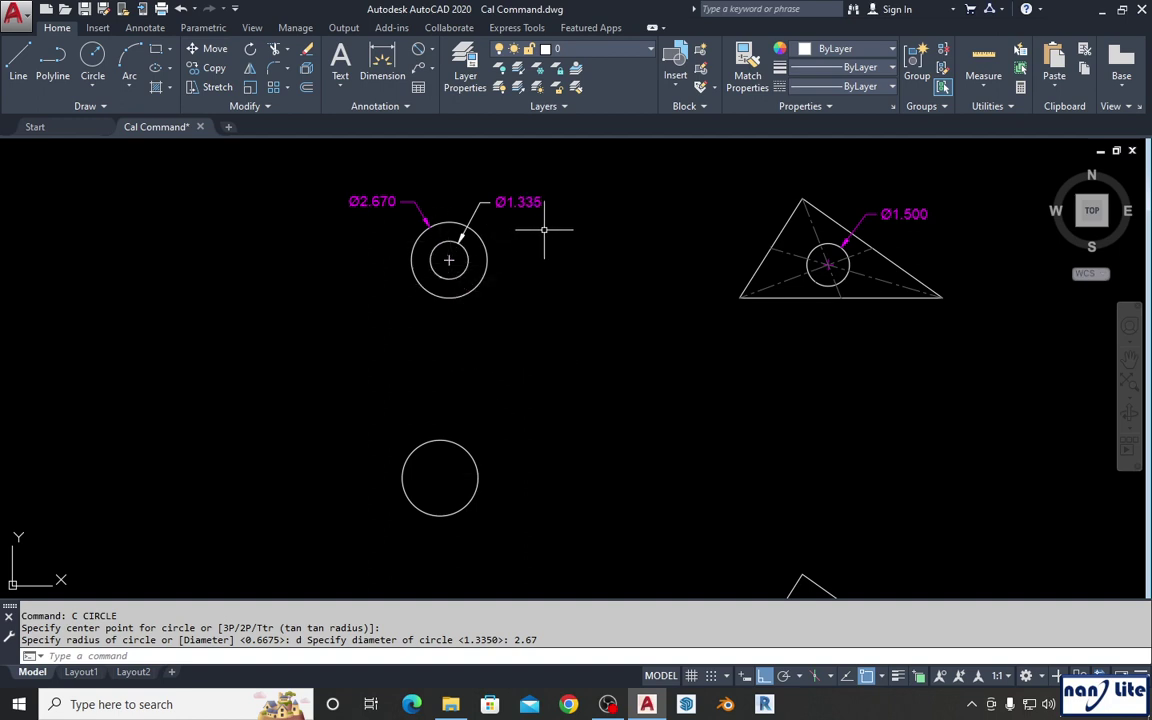
middle_drag(548, 231, 536, 250)
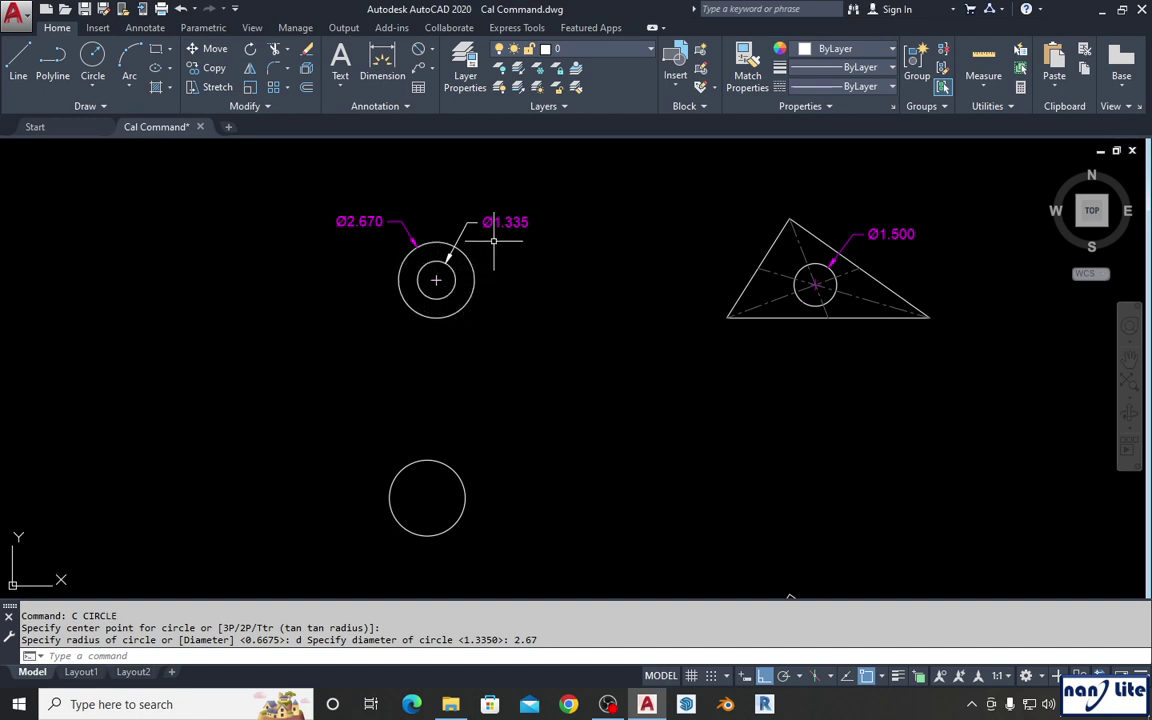
middle_drag(444, 473, 420, 461)
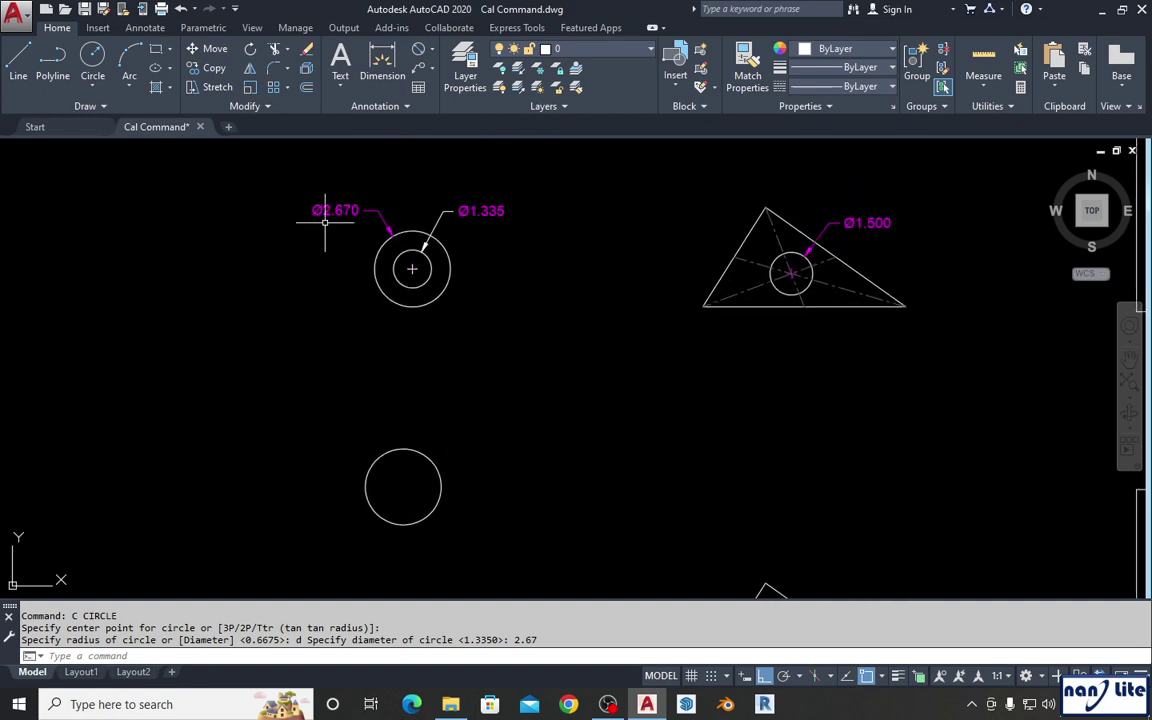
Launch Windows Calculator from the search box.
click(216, 704)
text(c)
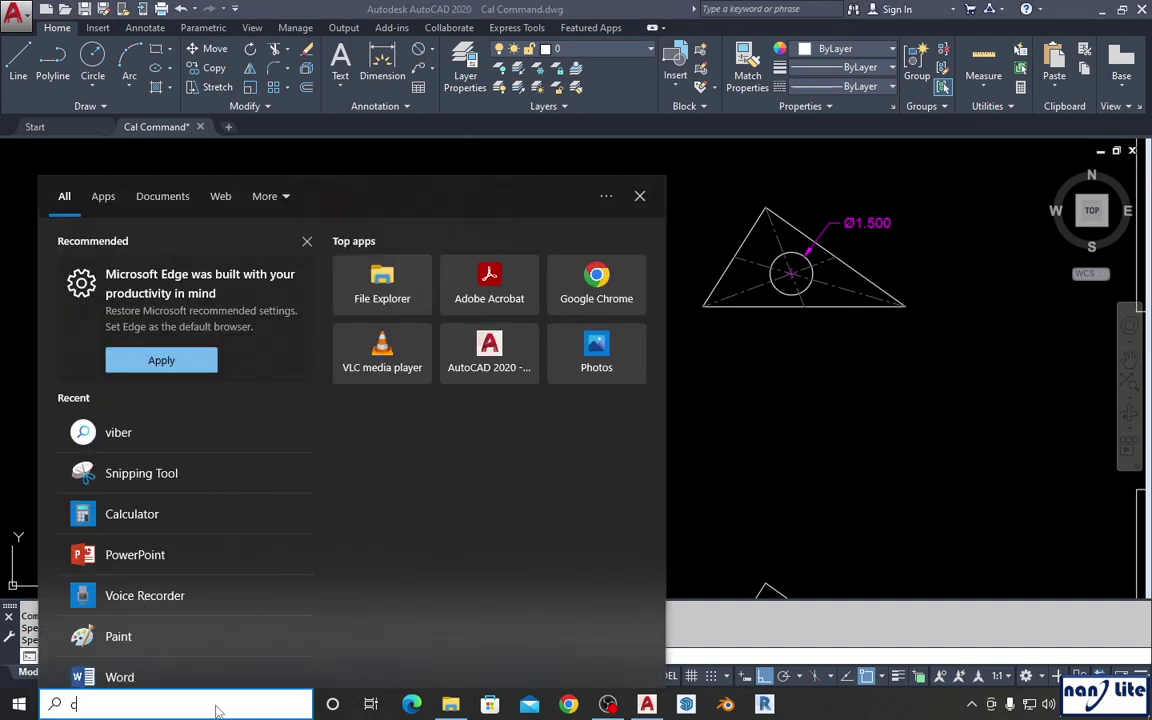
text(al)
key(Return)
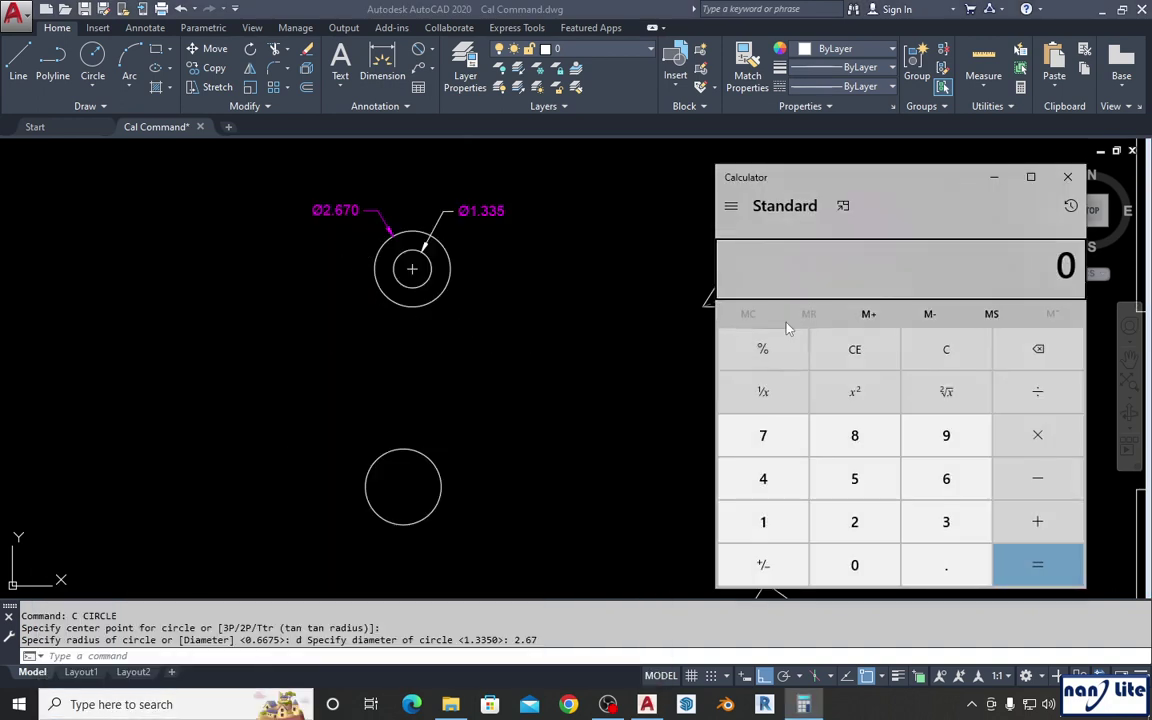
Compute 2.67 ÷ 2 = 1.335 in Calculator, then minimise it.
click(854, 521)
click(951, 572)
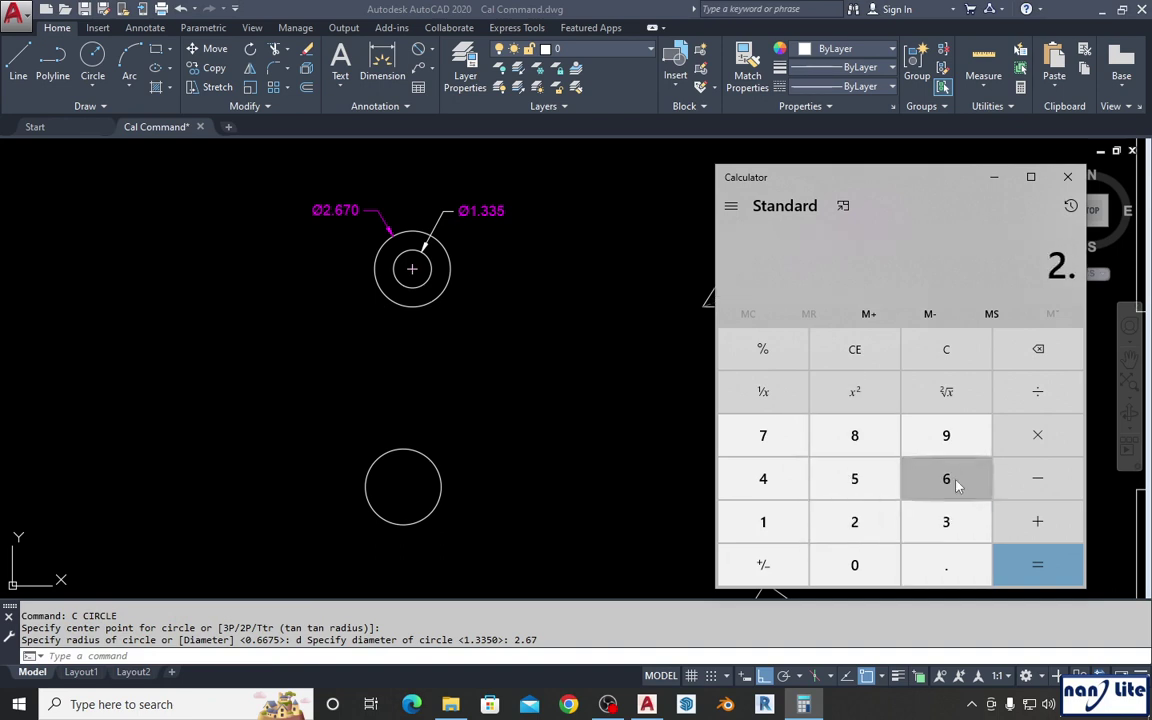
click(946, 478)
click(763, 435)
click(1037, 391)
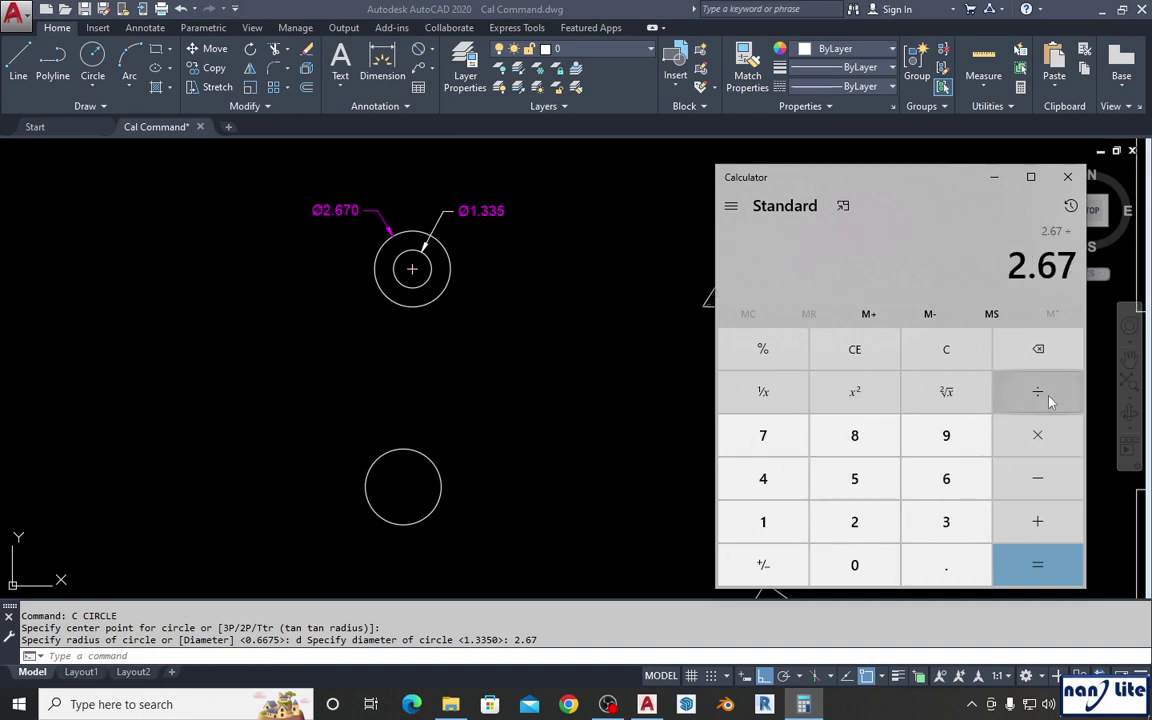
click(854, 521)
click(1043, 564)
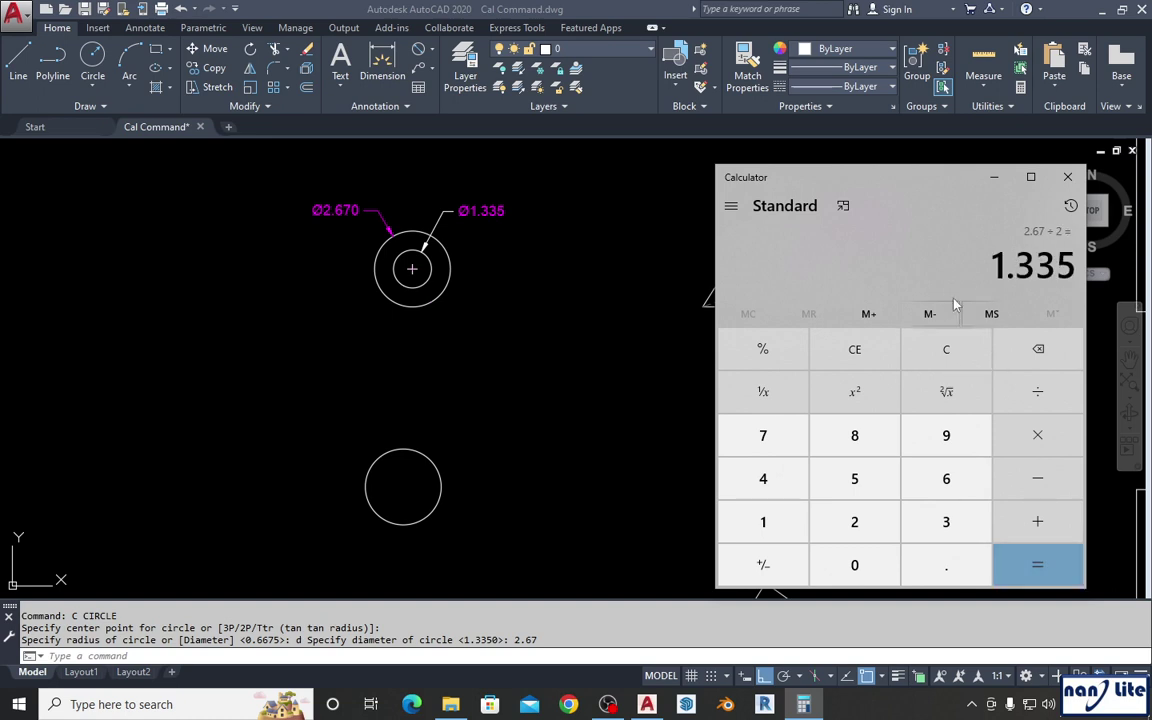
click(993, 177)
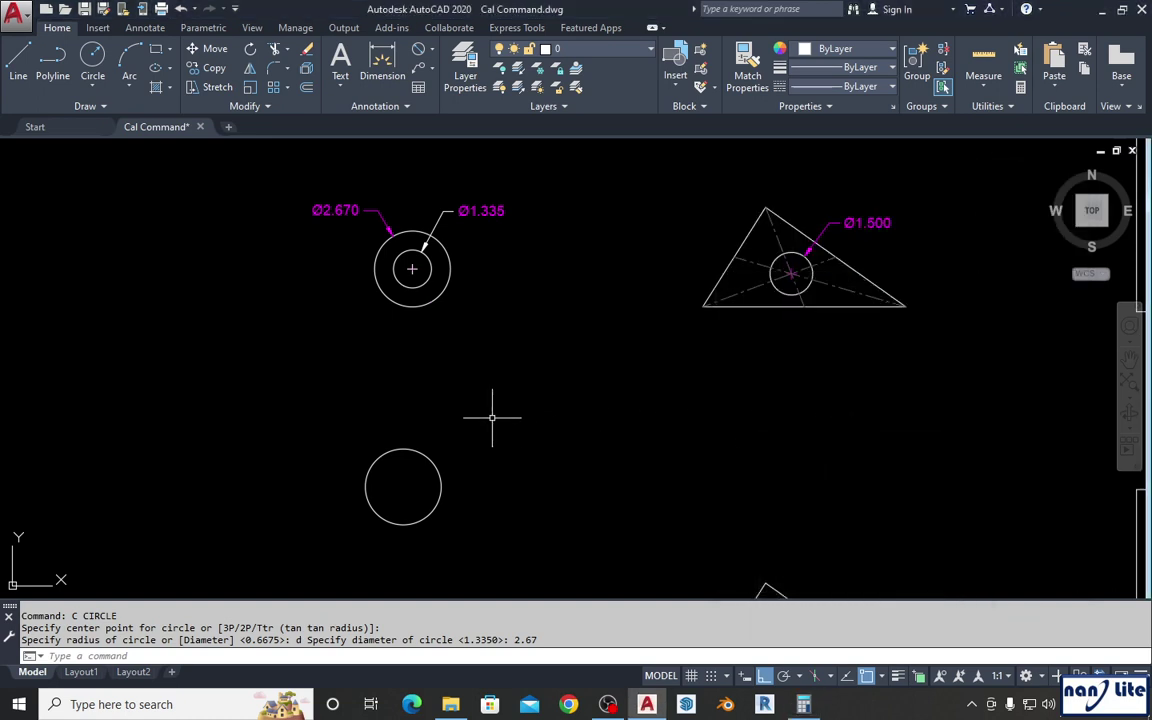
mouse_move(494, 418)
middle_down()
mouse_move(498, 403)
mouse_move(492, 417)
middle_up()
Start a circle centred at lower left by diameter, rechecking Calculator's 1.335 result.
text(c)
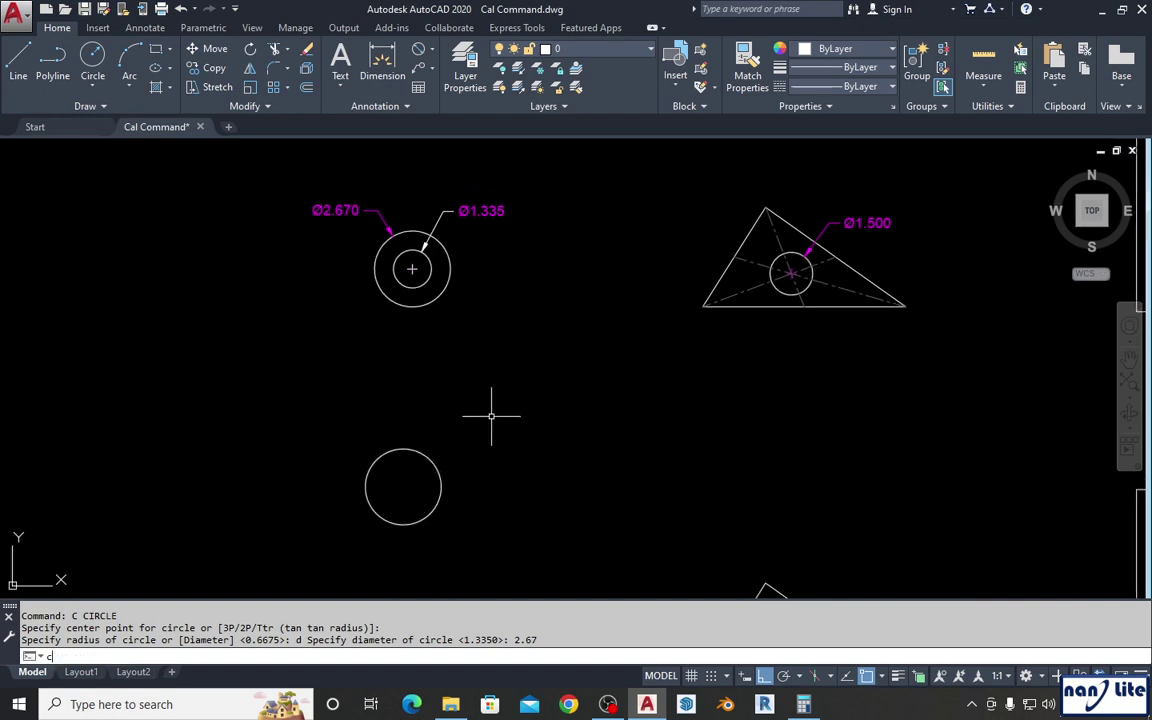
key(Return)
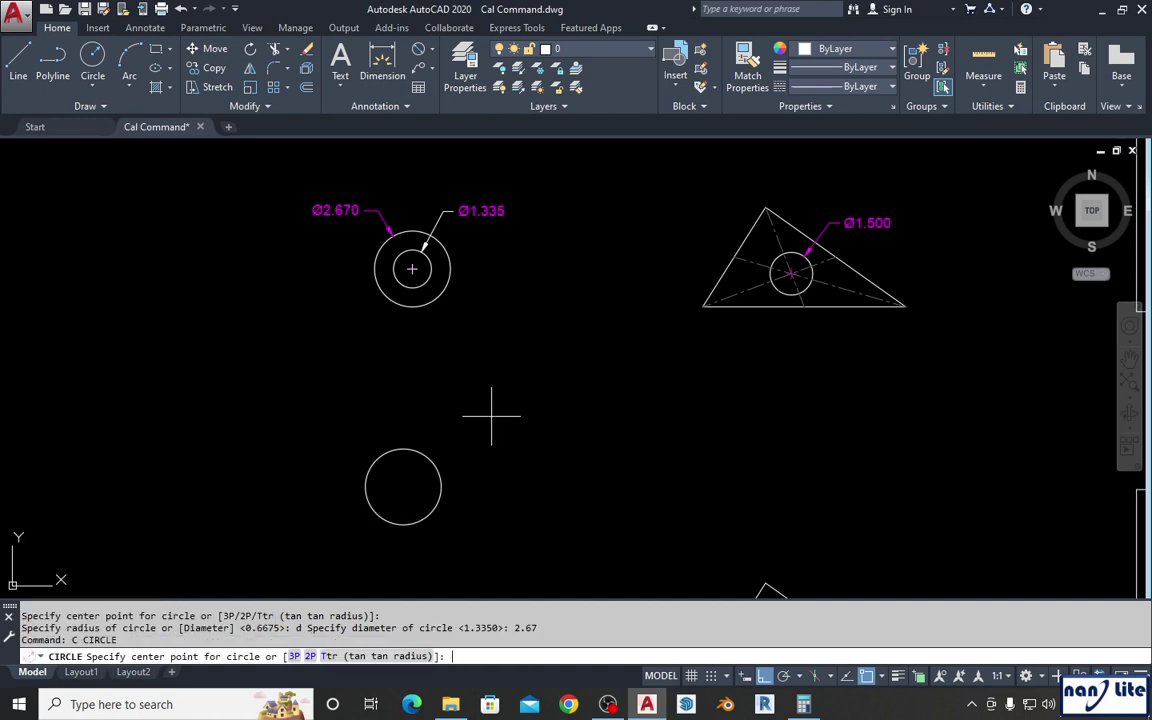
click(403, 487)
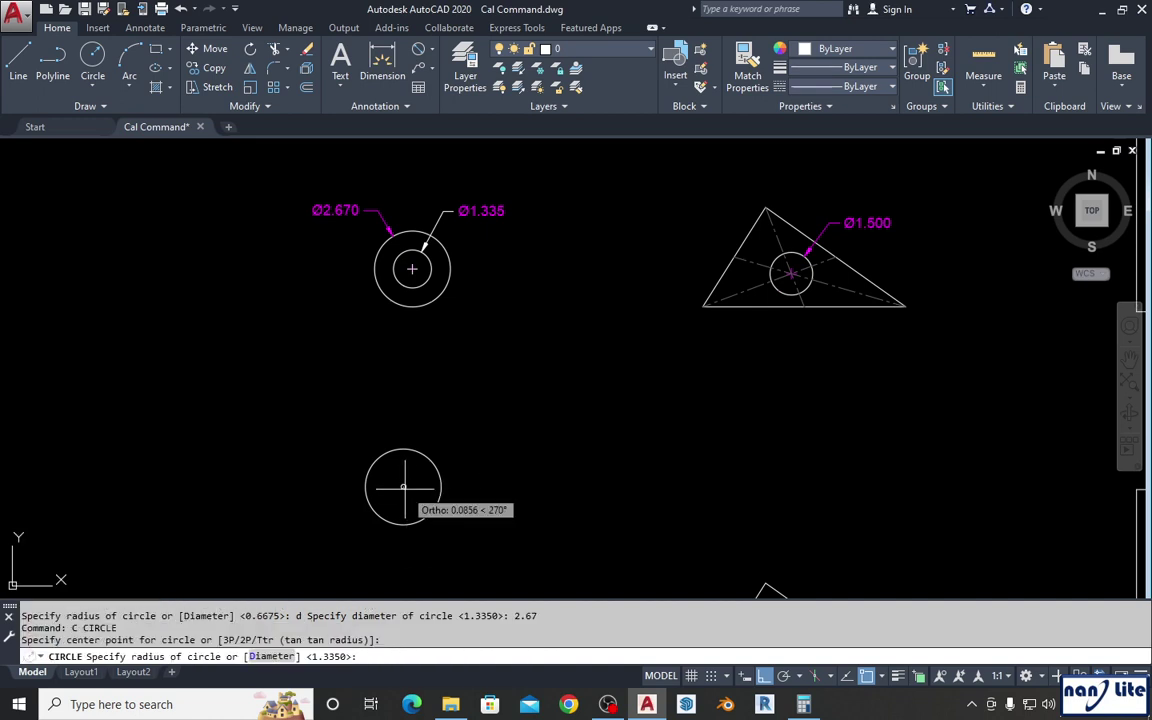
text(d)
key(Return)
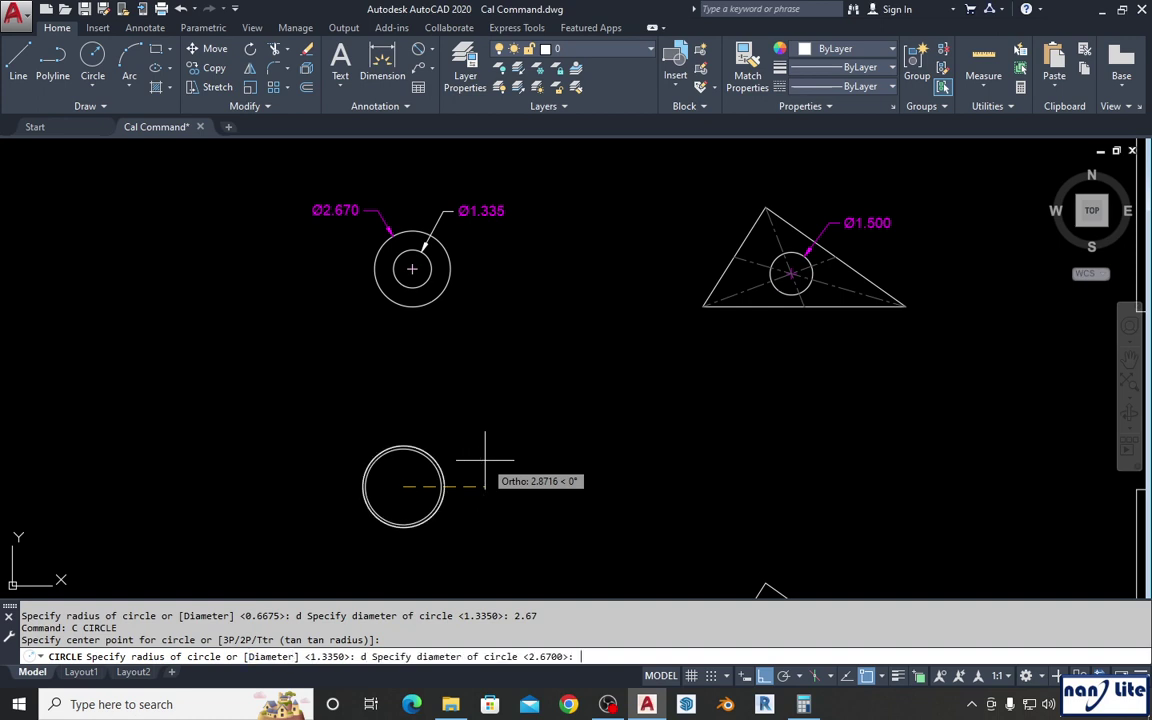
click(802, 705)
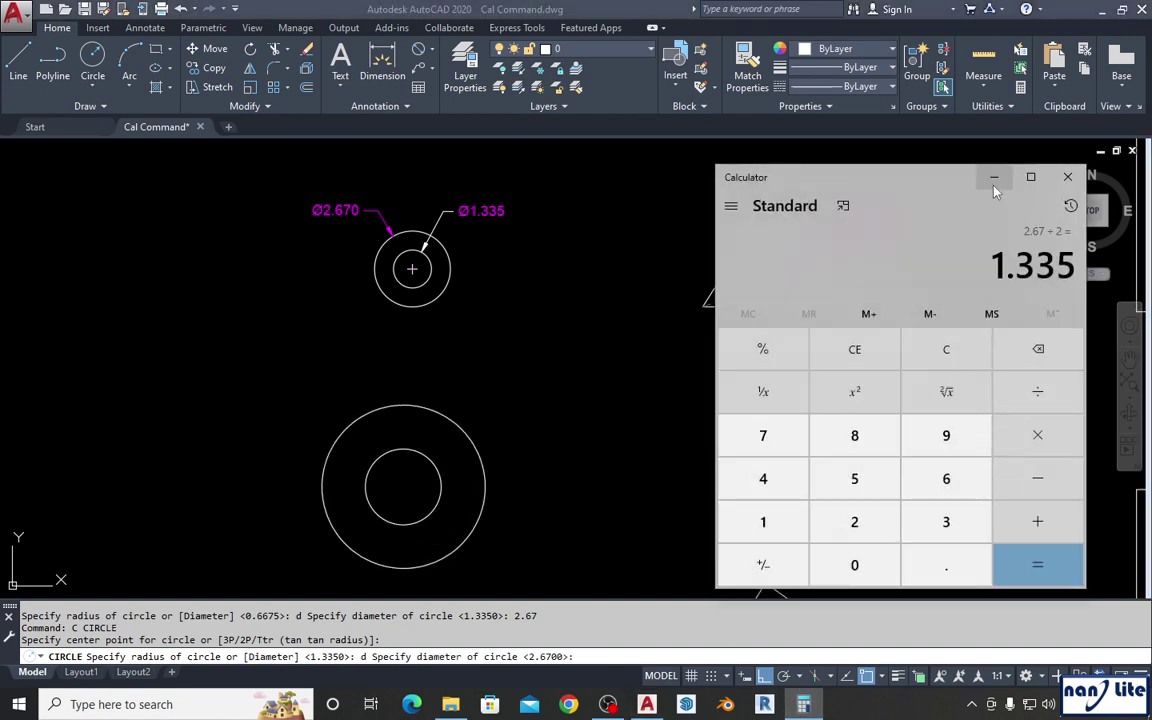
click(994, 177)
scroll(470, 478, up, 2)
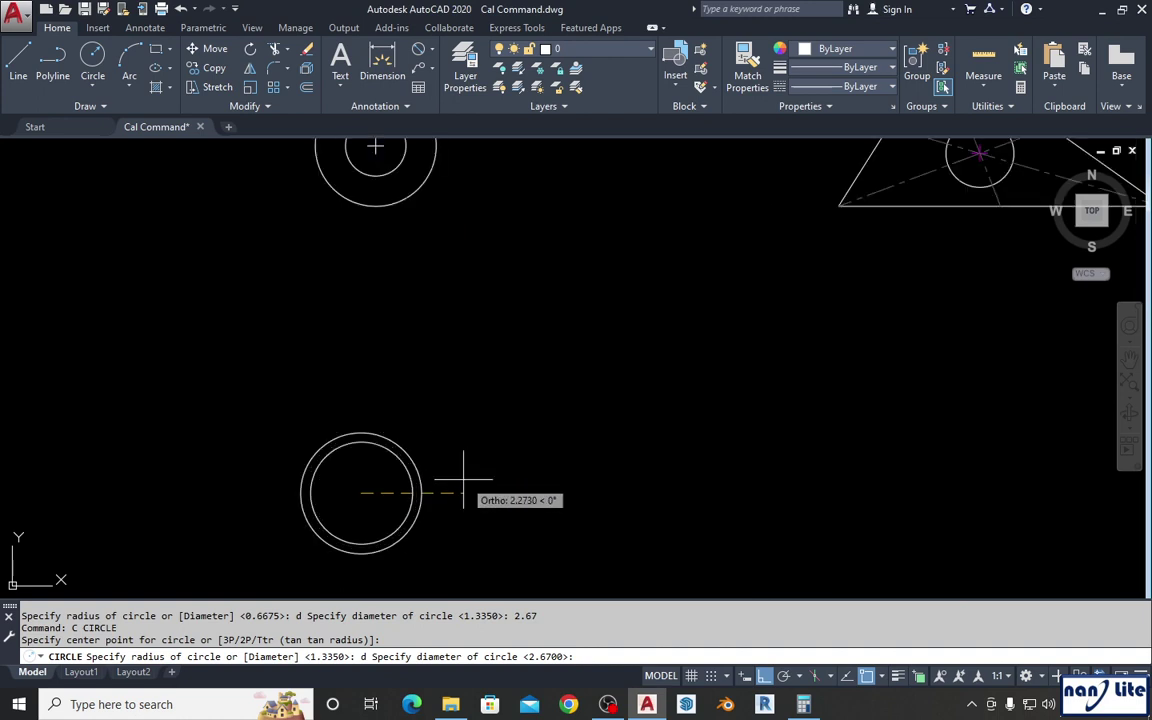
scroll(461, 487, down, 2)
text('cal)
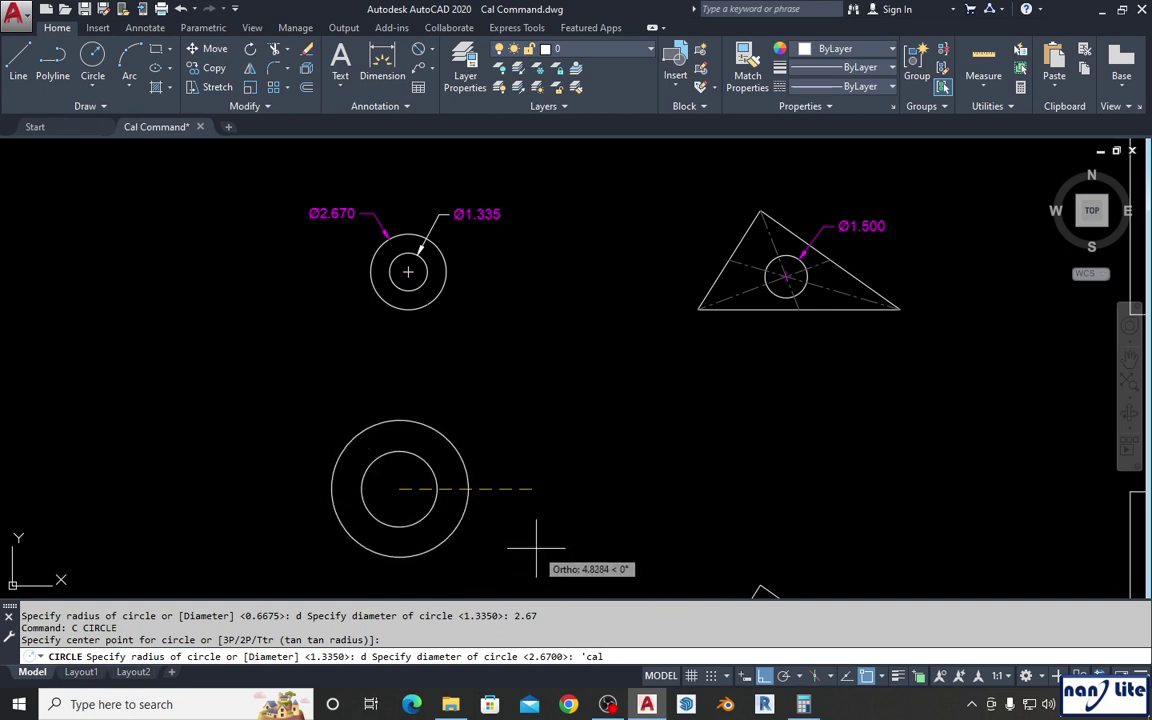
Enter the 'cal expression 2.67/2, giving the concentric inner circle a 1.335 diameter.
key(Return)
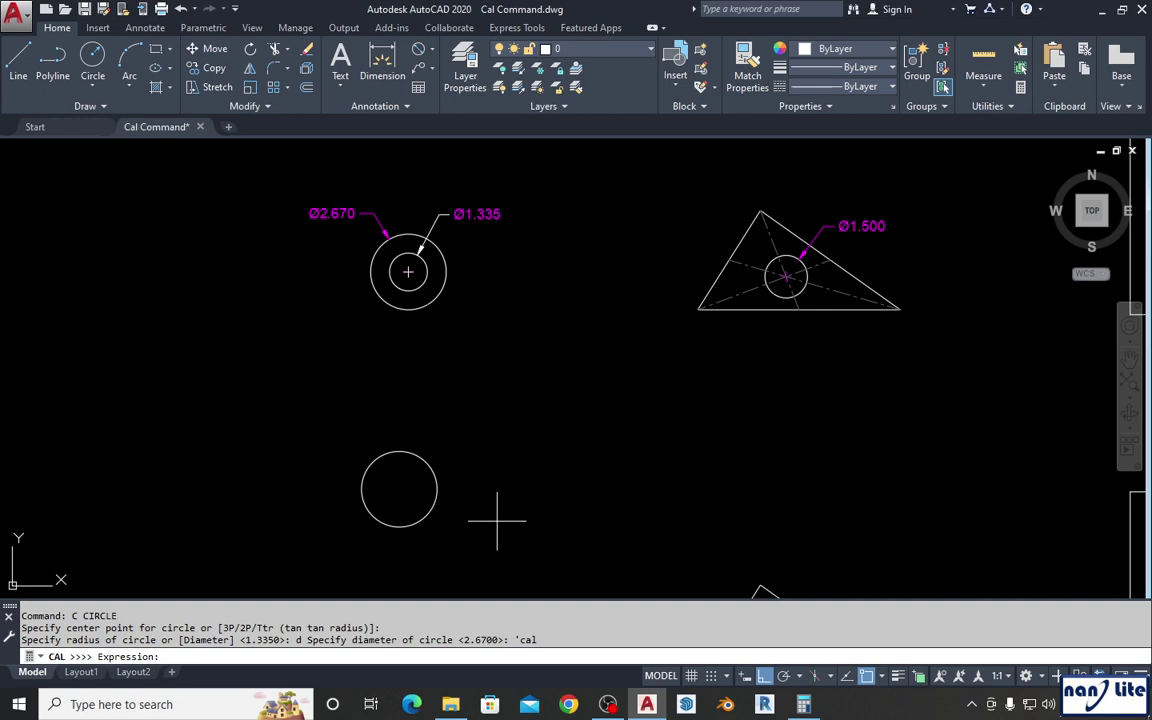
text(2.)
text(67)
text(/)
text(2)
key(Return)
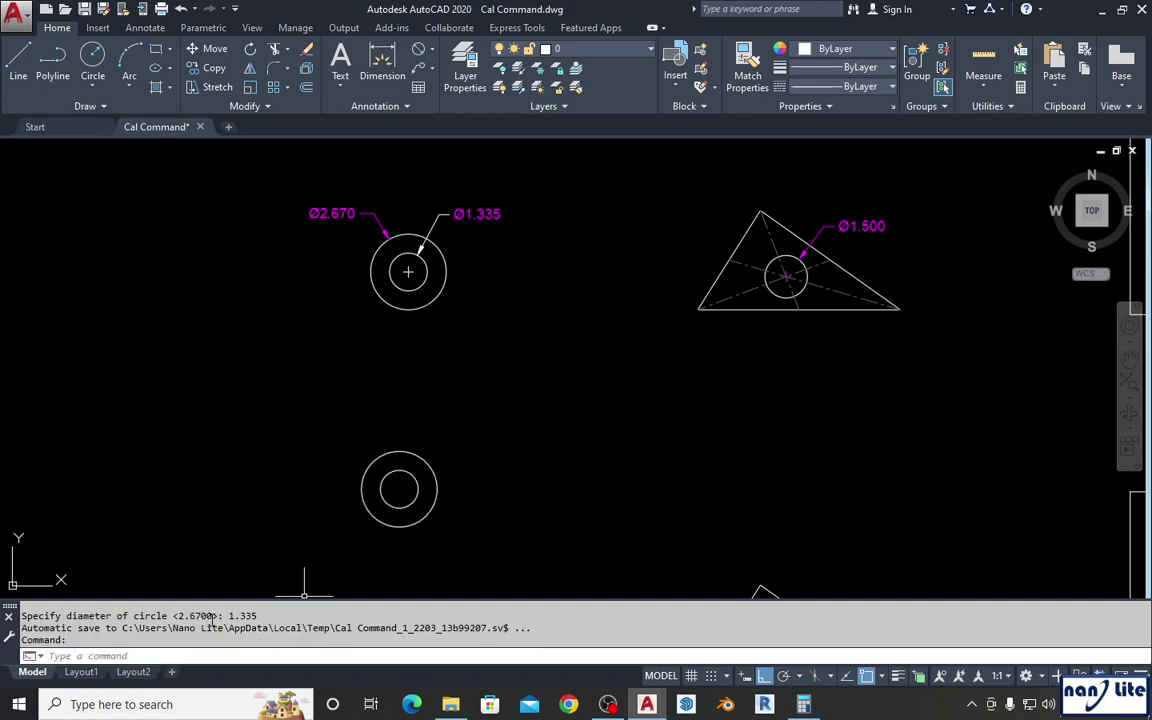
middle_drag(519, 499, 435, 464)
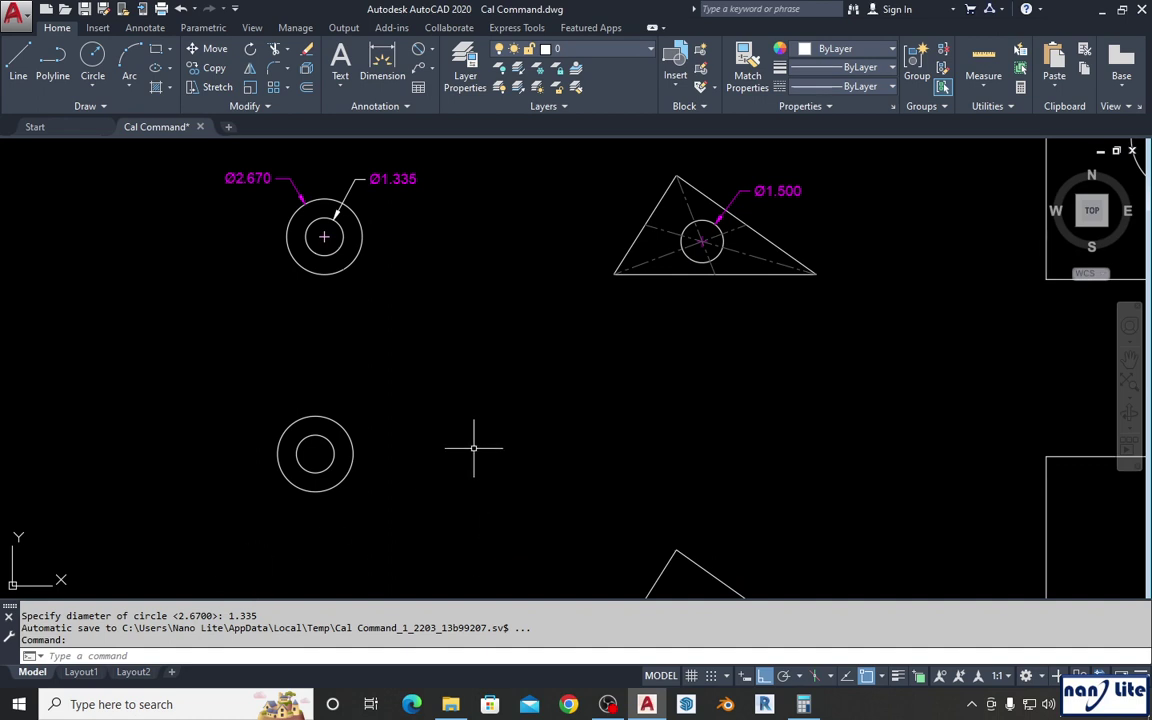
mouse_move(461, 453)
middle_down()
mouse_move(457, 421)
mouse_move(393, 434)
middle_up()
scroll(457, 421, down, 2)
scroll(452, 424, down, 2)
scroll(452, 424, up, 2)
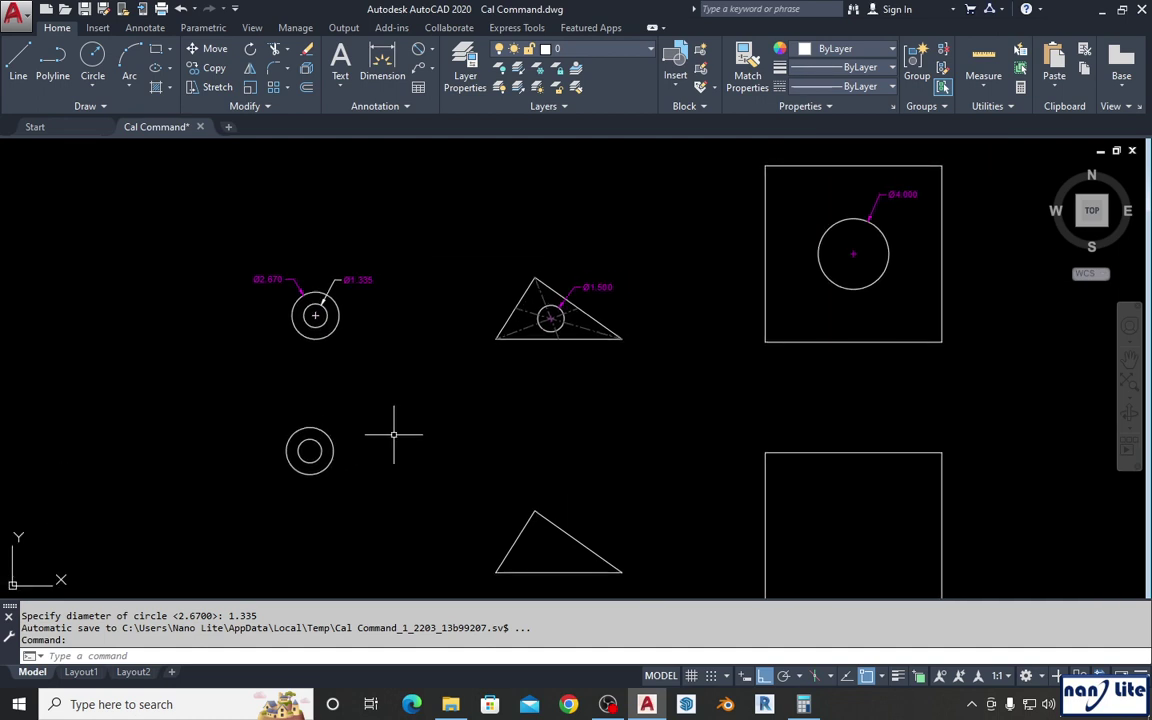
mouse_move(450, 450)
middle_down()
mouse_move(398, 404)
mouse_move(382, 366)
middle_up()
scroll(530, 398, down, 2)
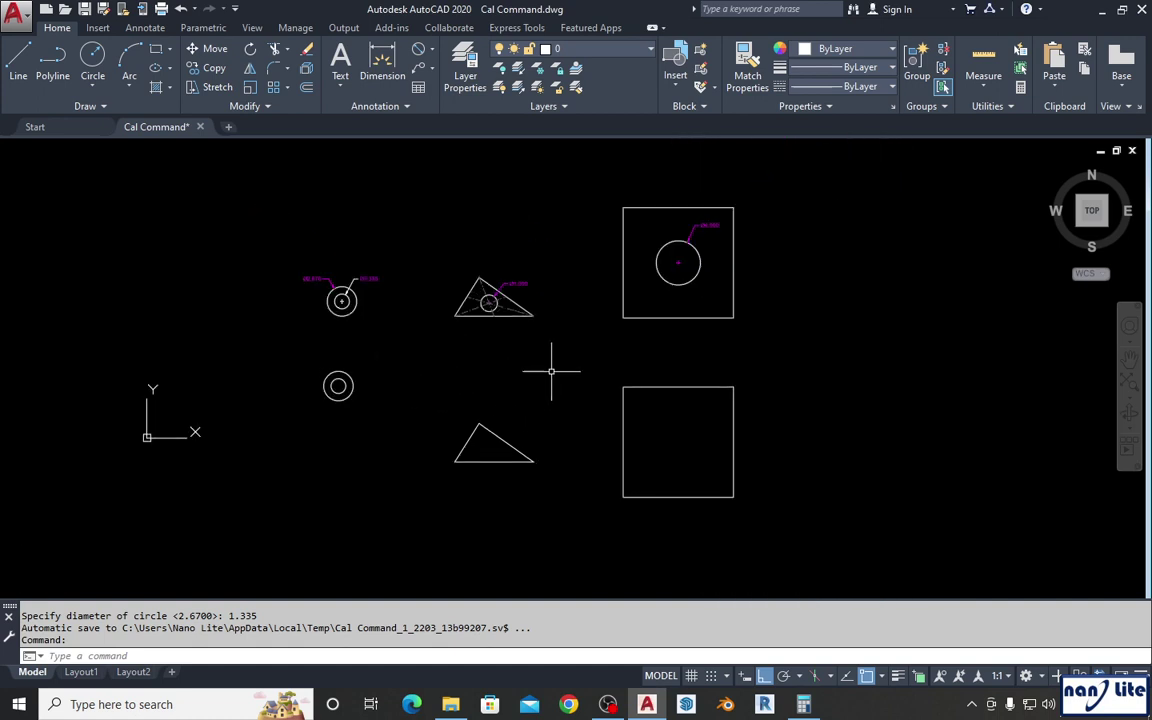
scroll(550, 370, up, 2)
scroll(470, 258, up, 4)
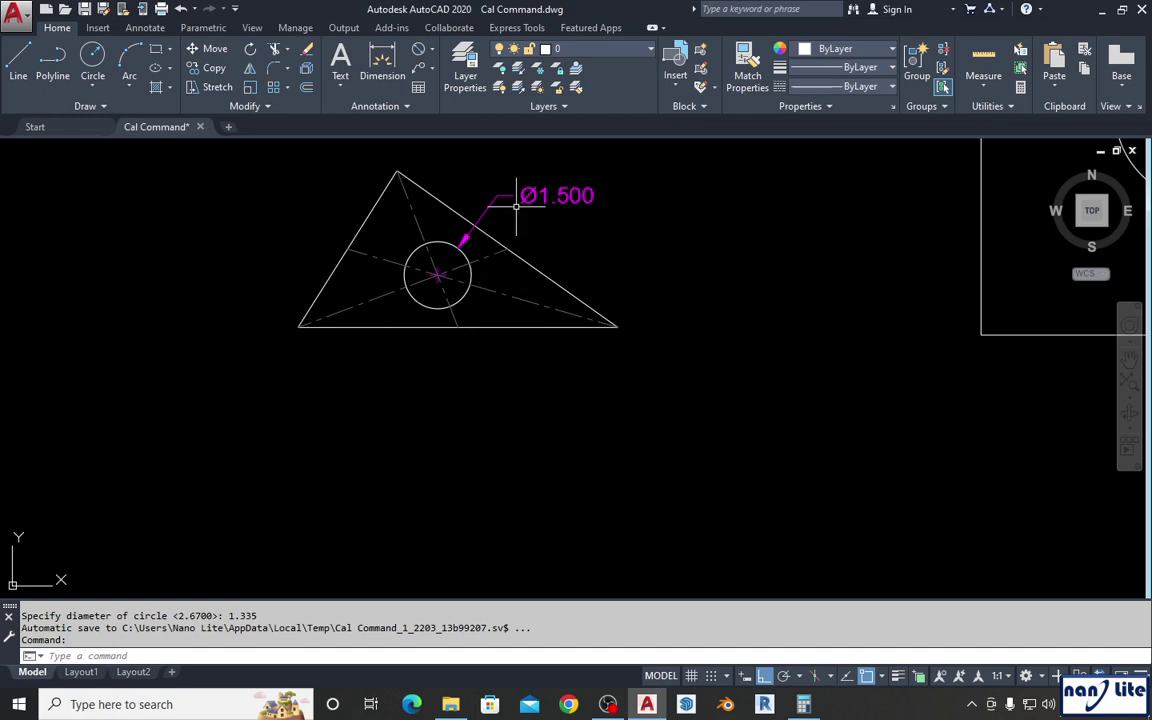
scroll(520, 255, down, 4)
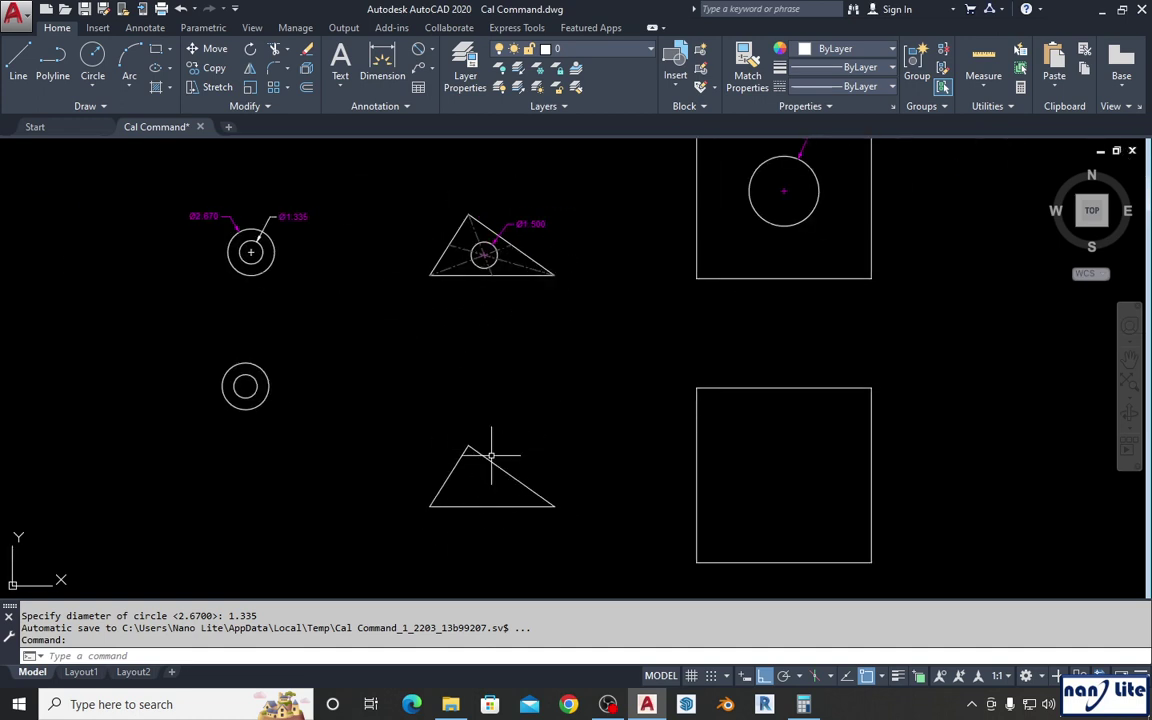
middle_drag(488, 340, 486, 333)
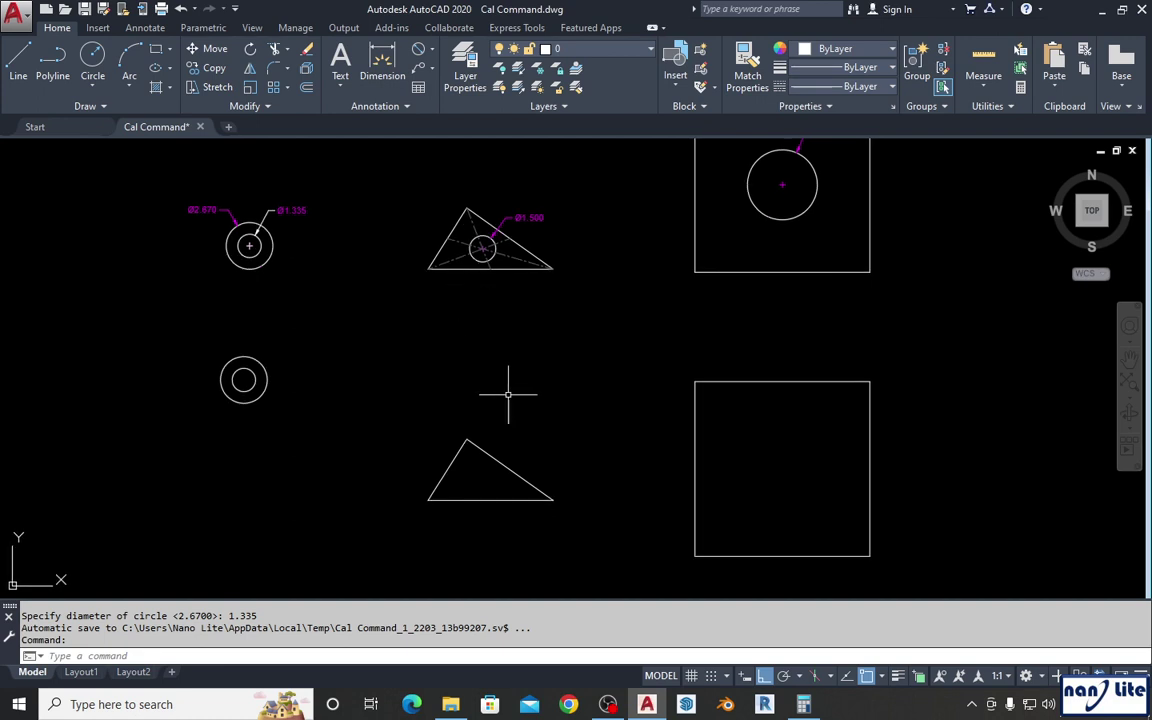
middle_drag(509, 393, 509, 386)
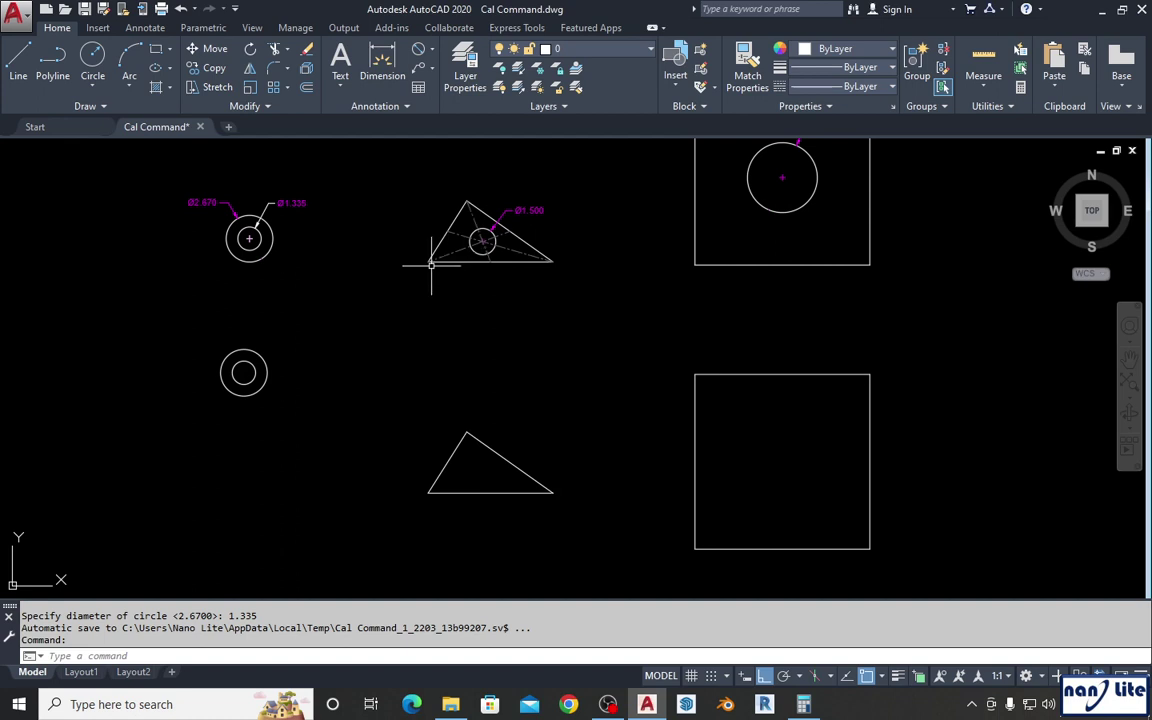
middle_drag(514, 375, 520, 342)
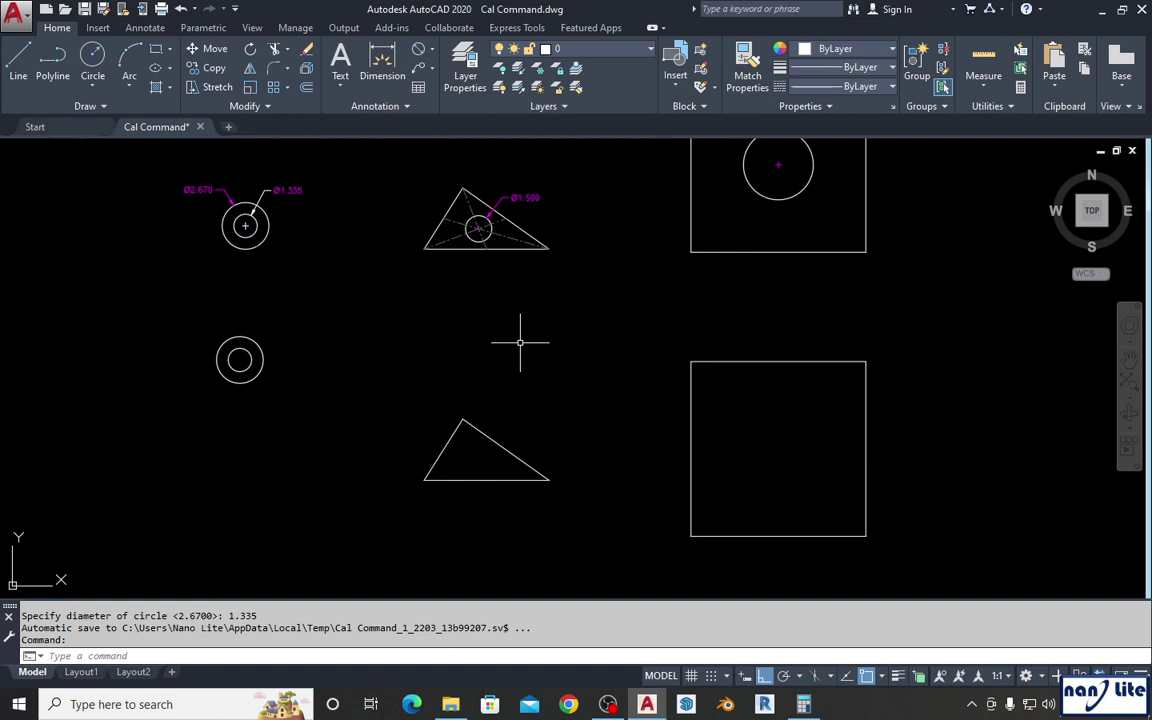
middle_drag(504, 398, 509, 391)
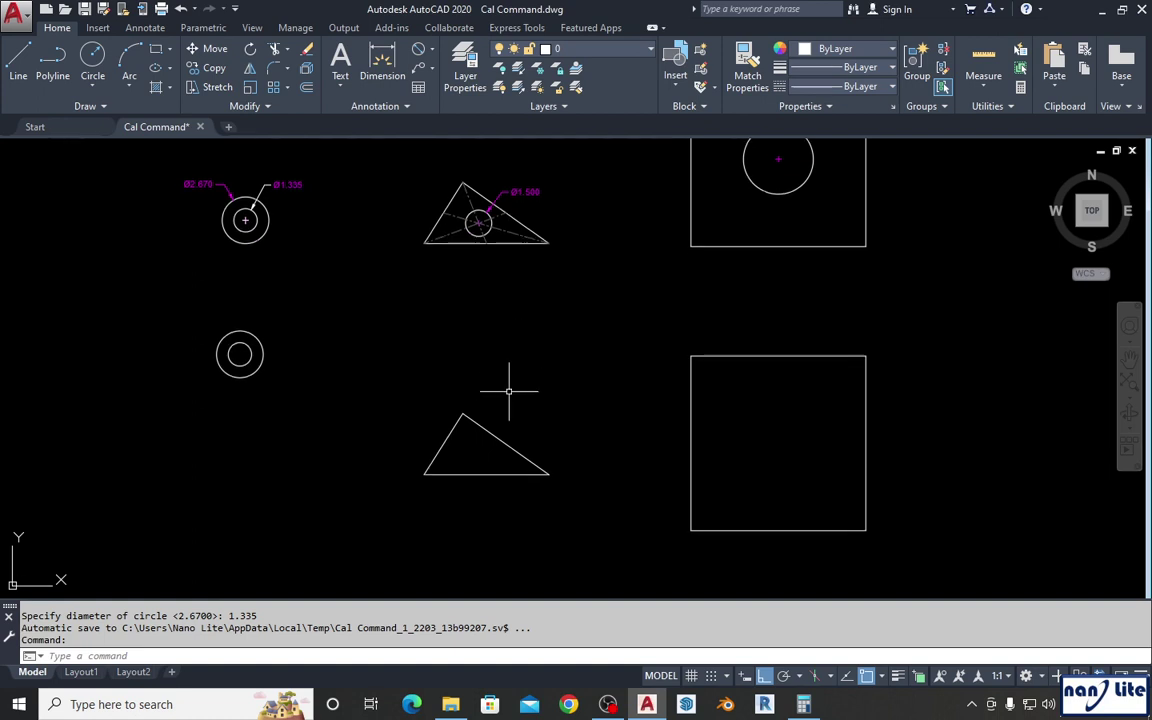
Start a circle whose centre is the 'cal expression (end+end+int)/3 at the lower triangle.
text(c)
key(Return)
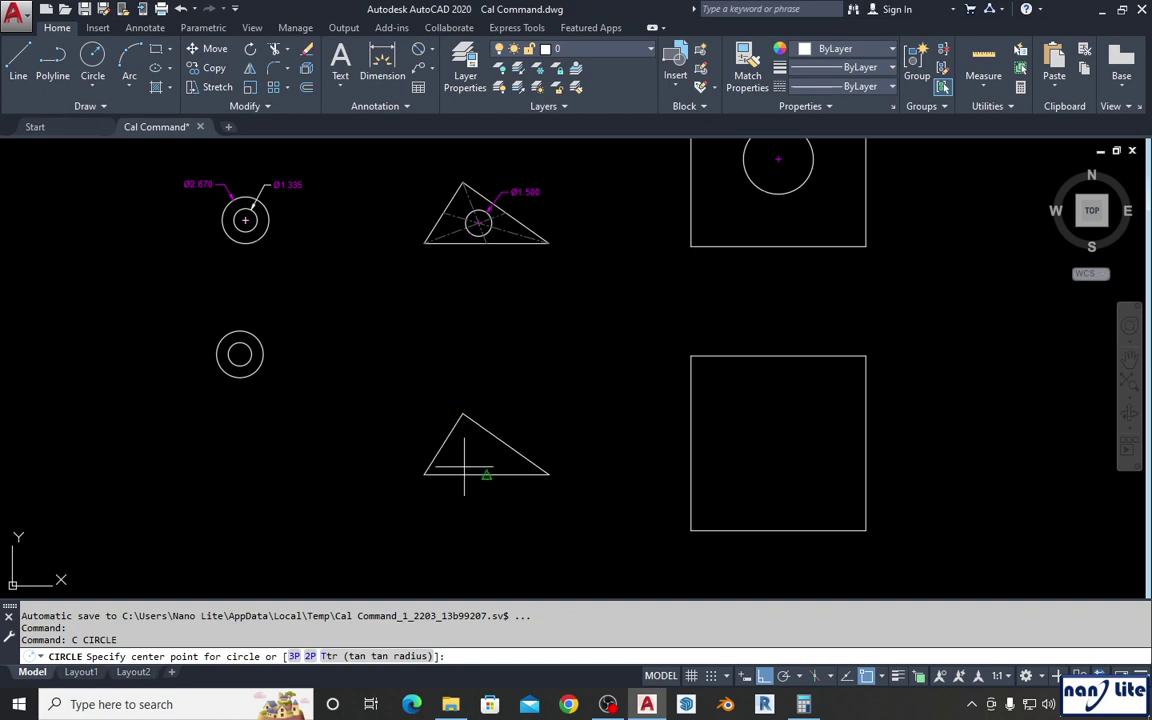
mouse_move(466, 455)
middle_down()
mouse_move(463, 398)
mouse_move(450, 408)
middle_up()
scroll(463, 398, up, 2)
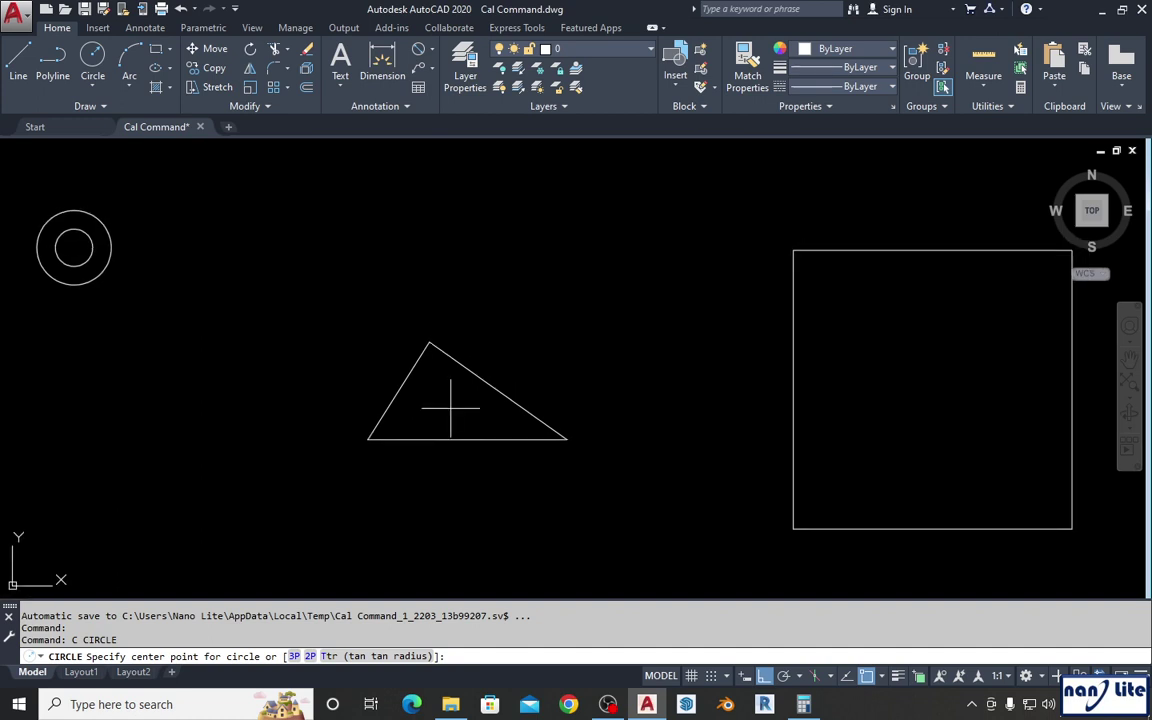
text(')
text(cal)
key(Return)
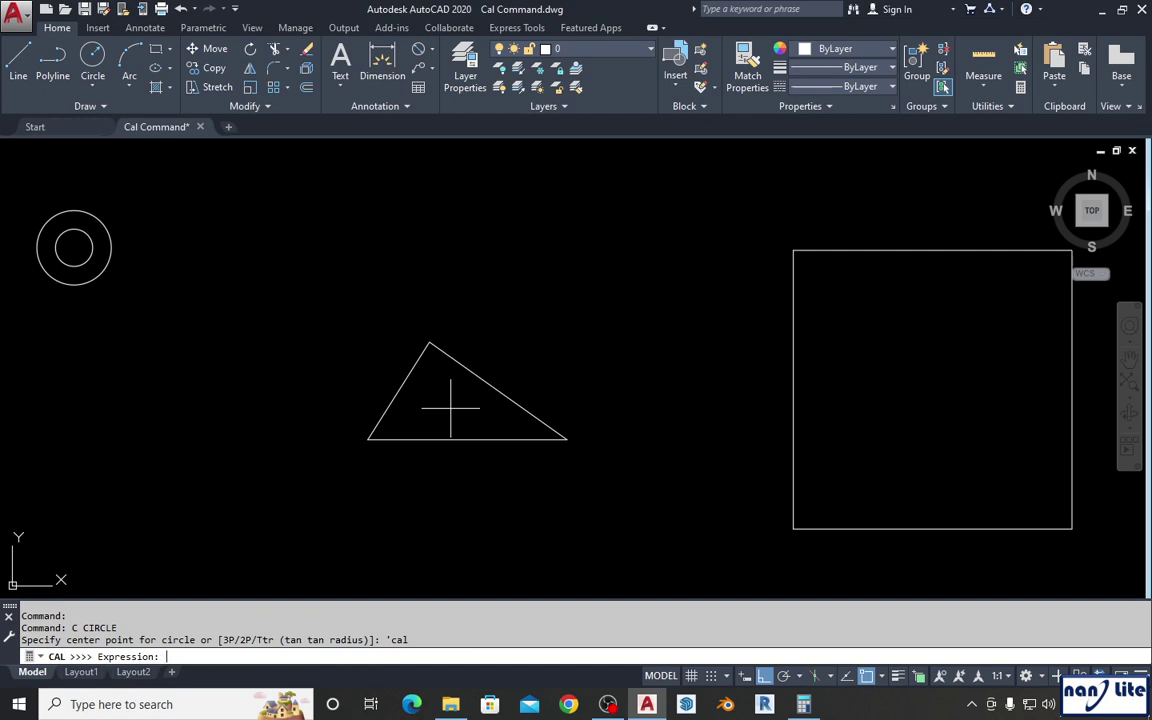
text(()
text(end)
text(+end+)
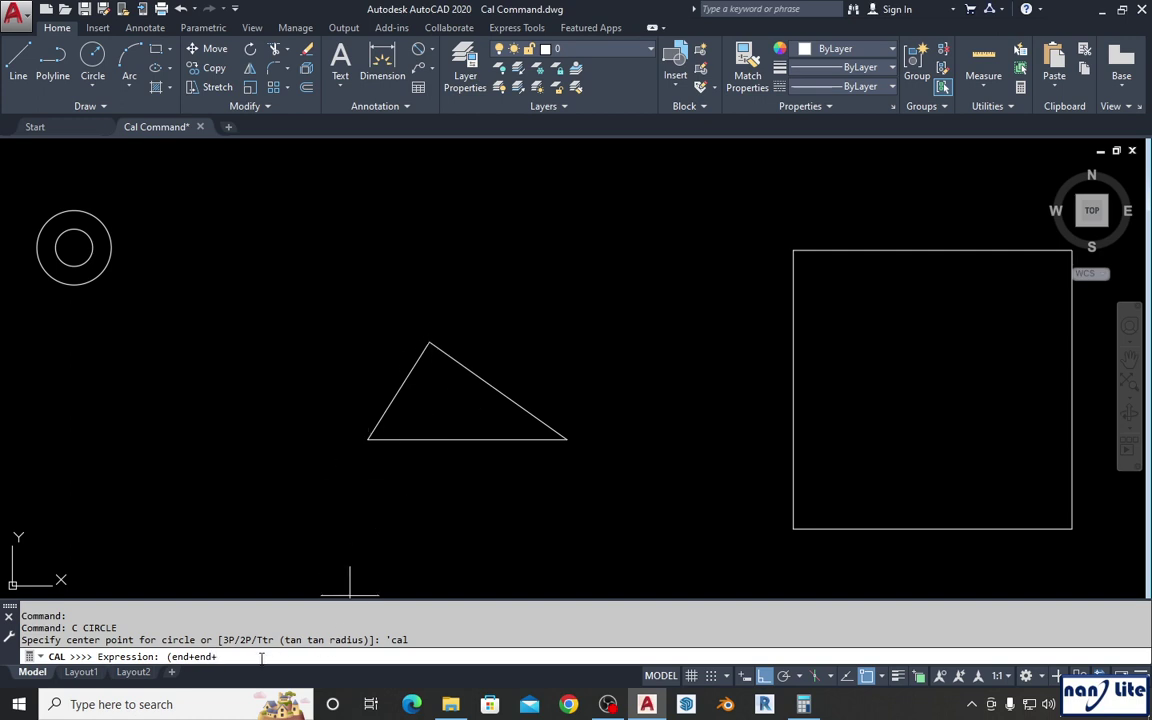
text(i)
text(nt))
text(/3)
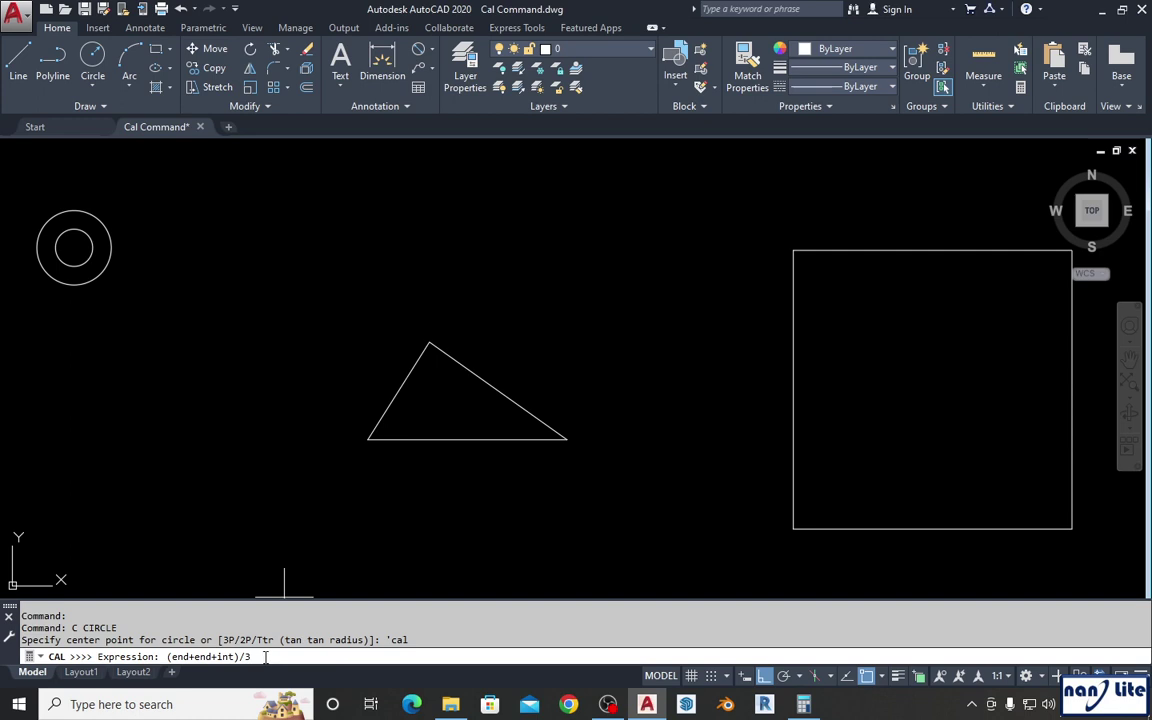
key(Return)
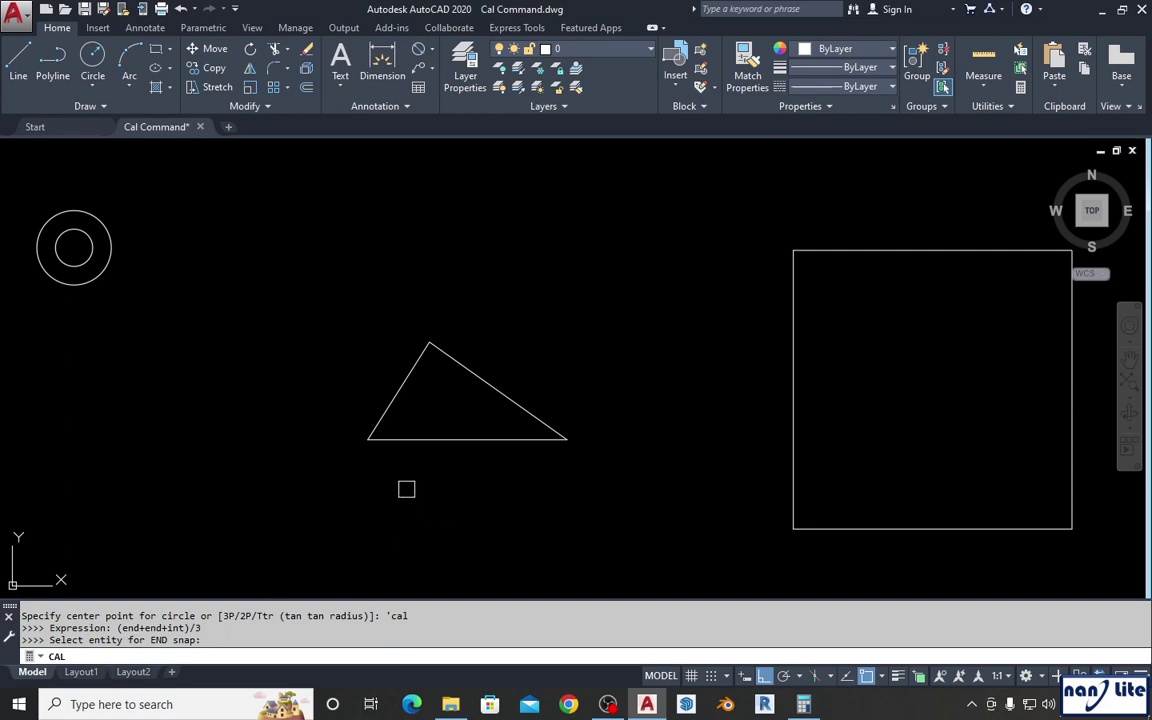
Snap to the lower triangle's three corners to fix the circle's centroid centre.
click(366, 443)
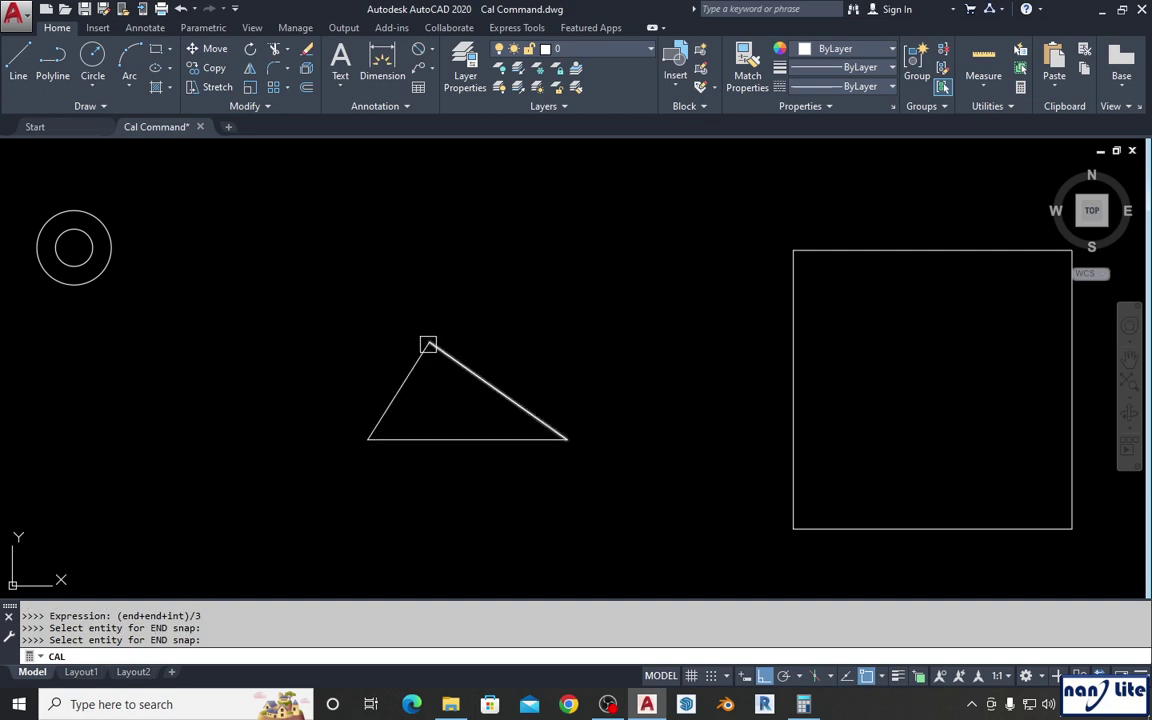
click(428, 345)
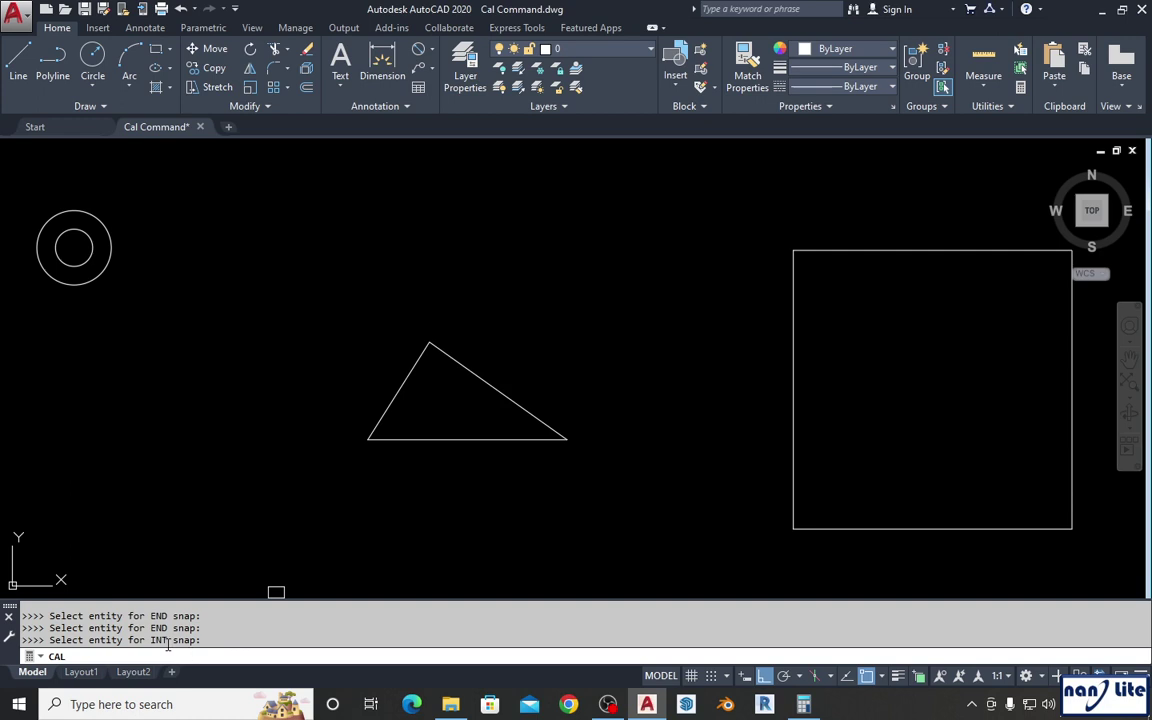
click(564, 446)
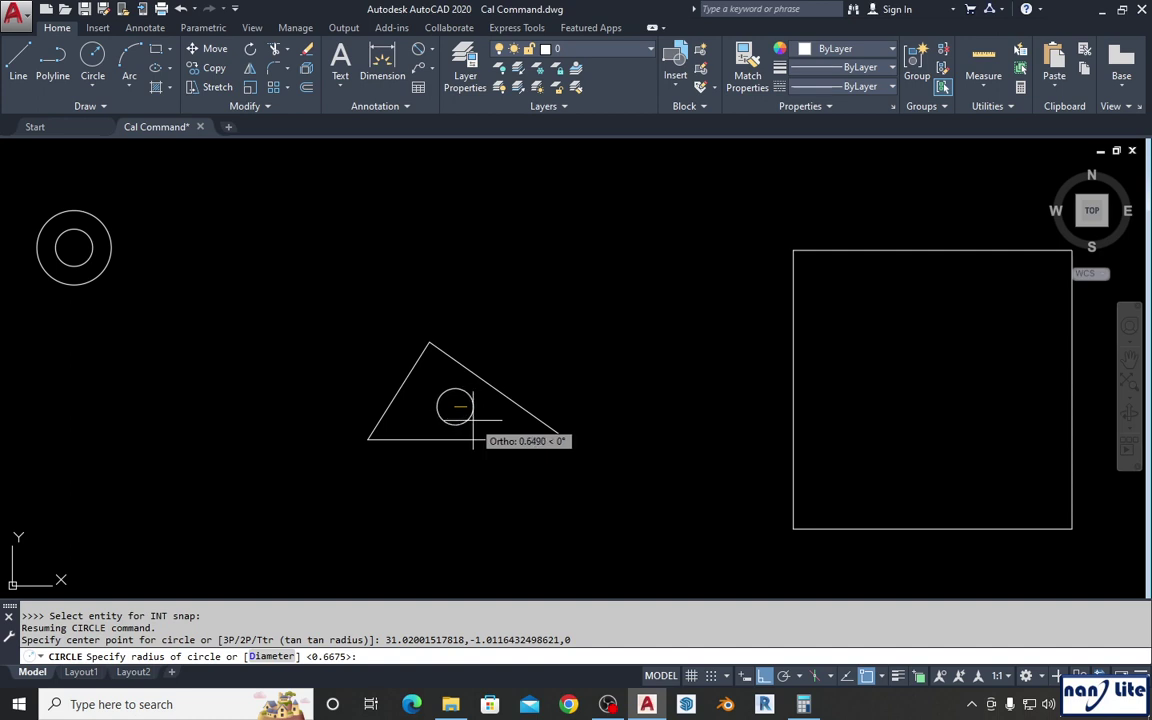
scroll(473, 420, down, 4)
scroll(465, 258, up, 3)
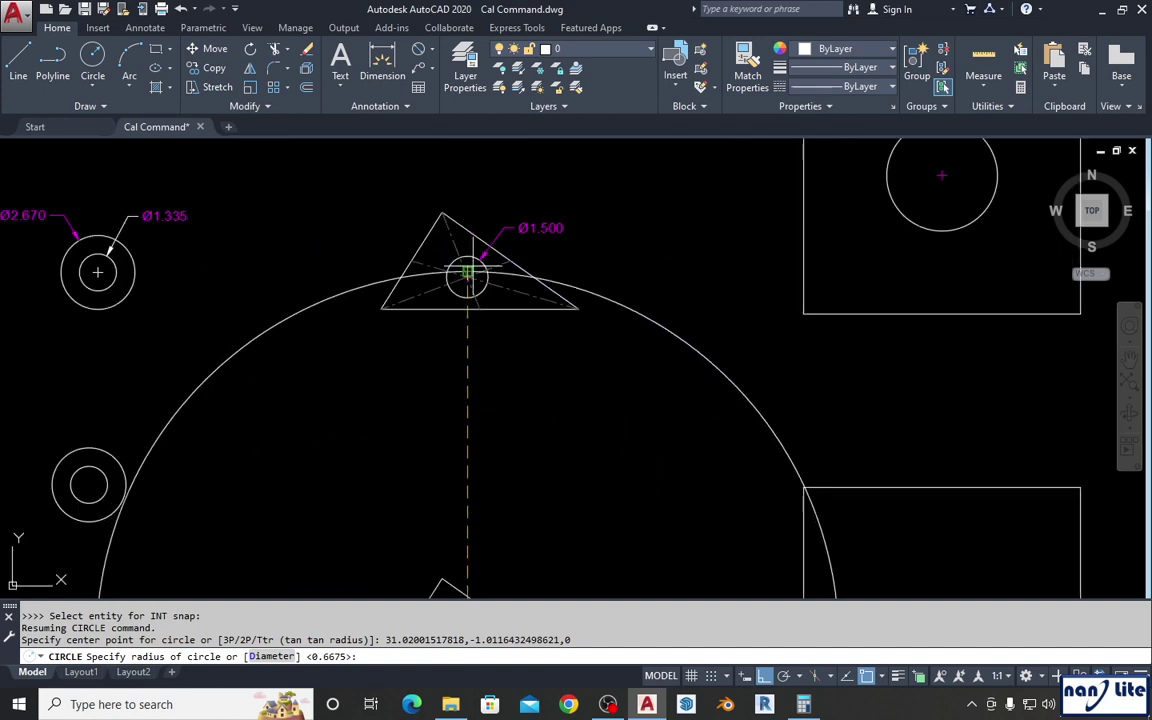
scroll(467, 265, up, 2)
scroll(527, 309, down, 5)
scroll(501, 420, up, 4)
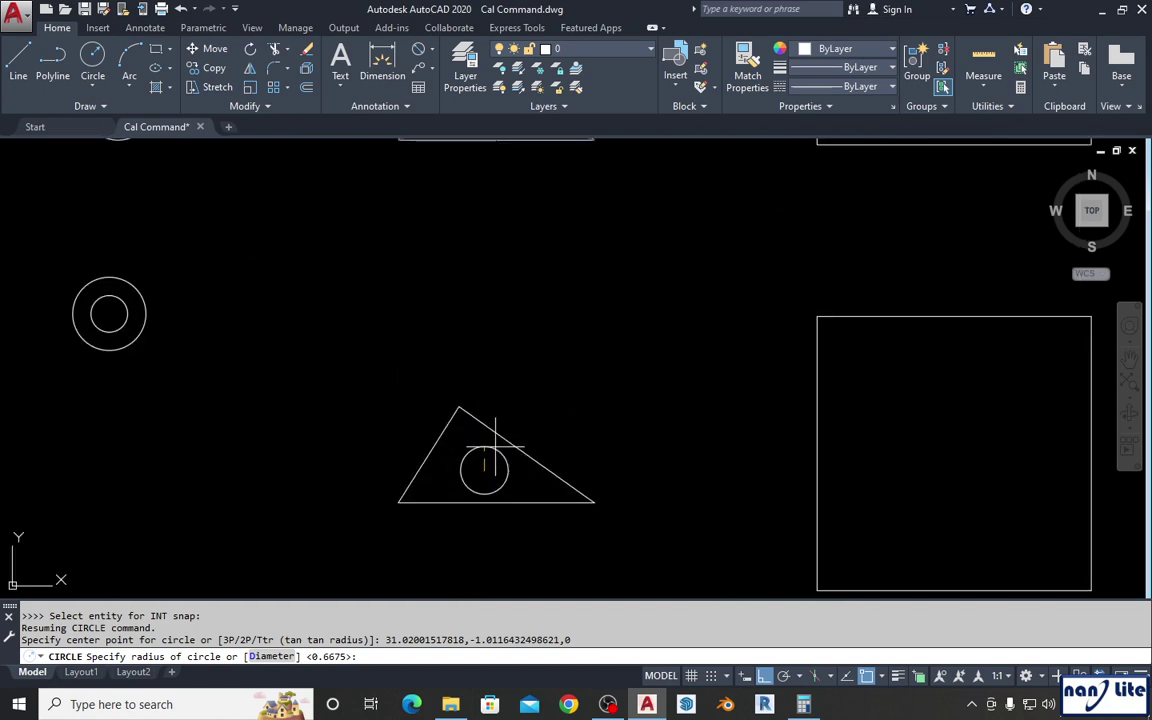
Give the centroid circle a diameter of 1.5.
text(d)
key(Return)
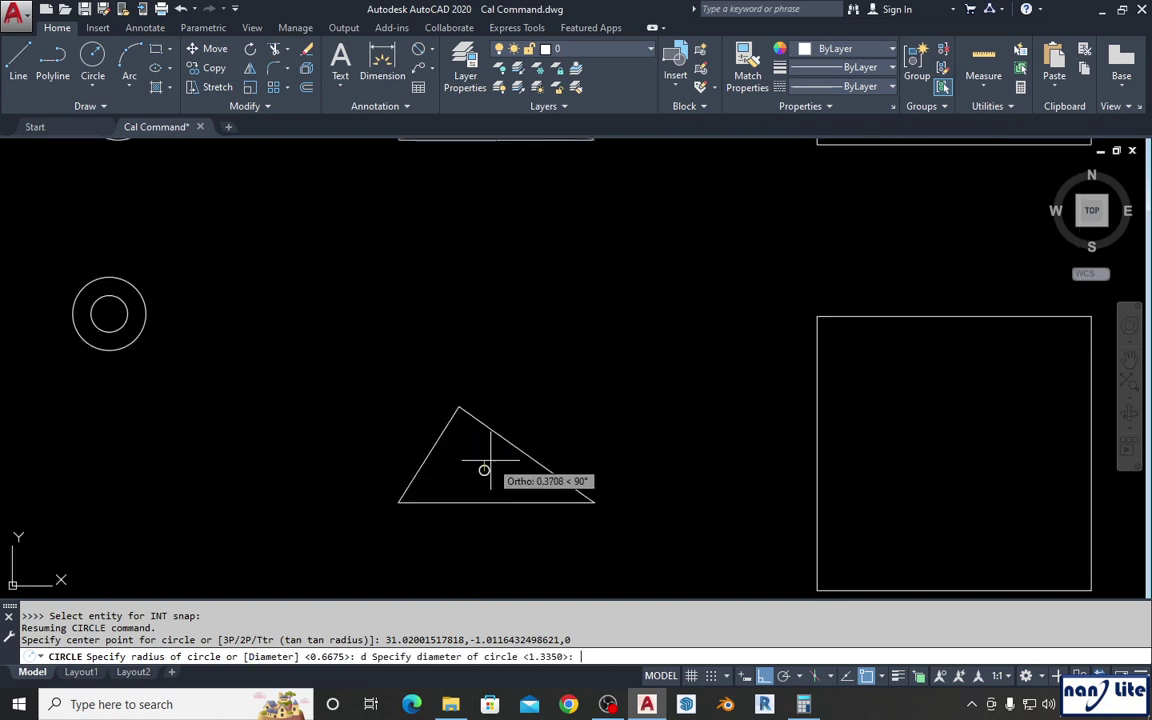
text(1.5)
key(Return)
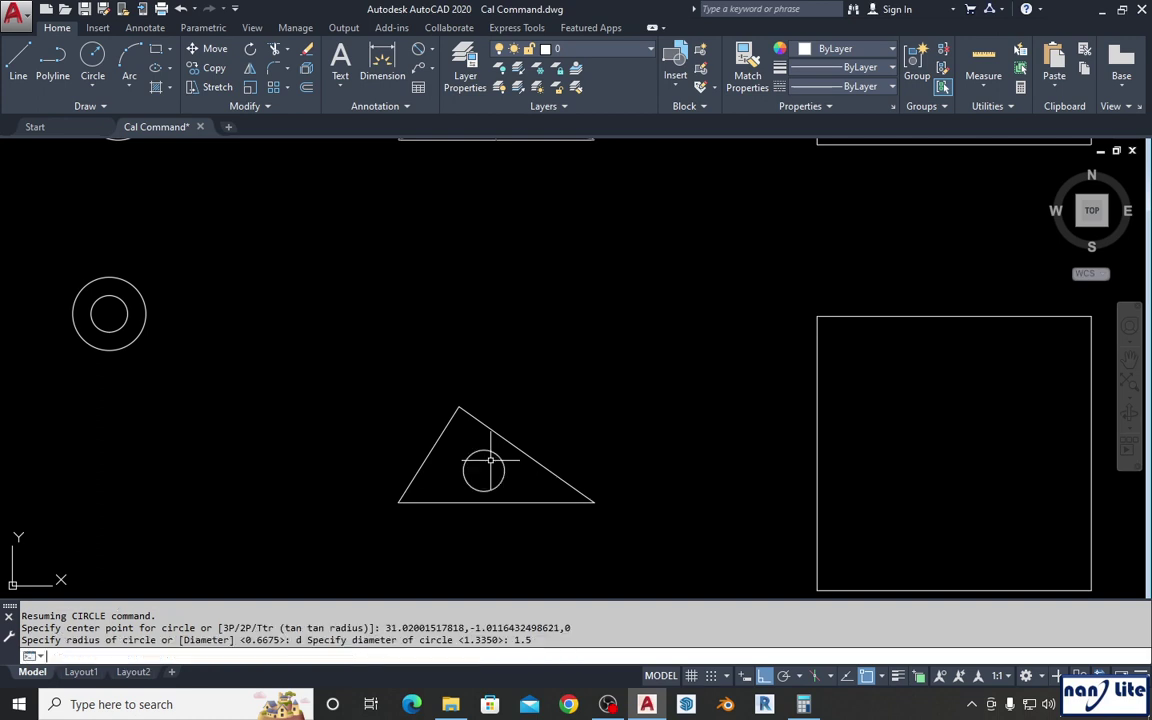
scroll(586, 437, down, 5)
scroll(512, 452, up, 1)
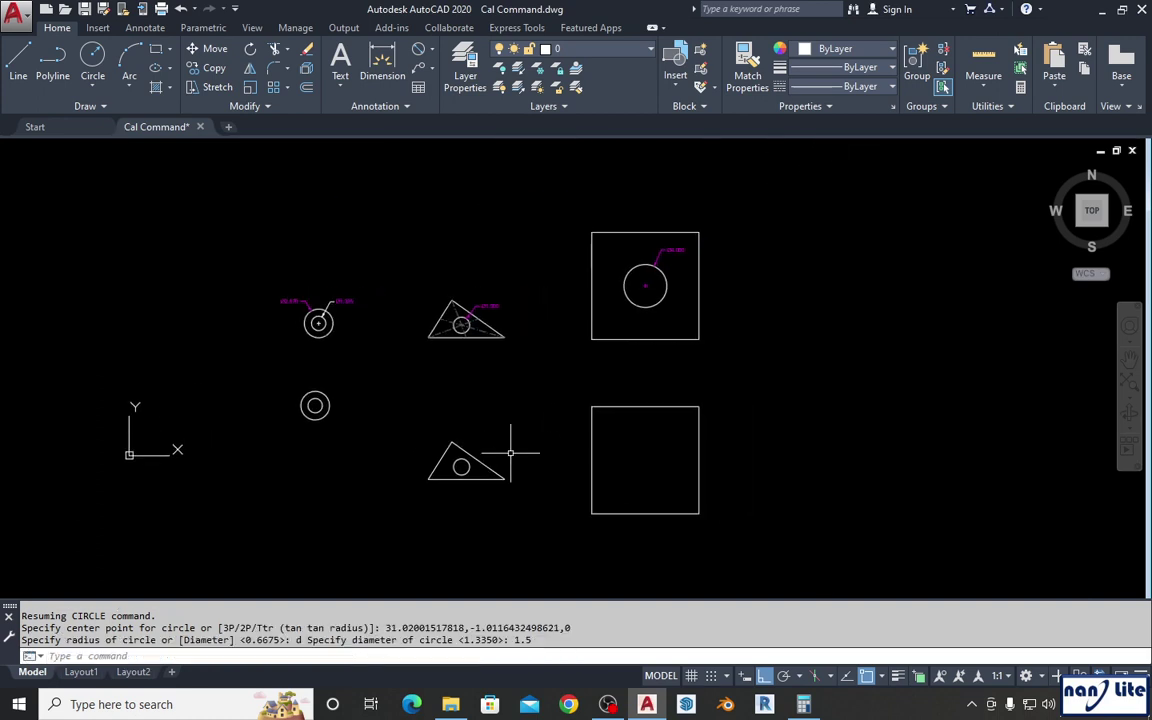
scroll(508, 463, up, 2)
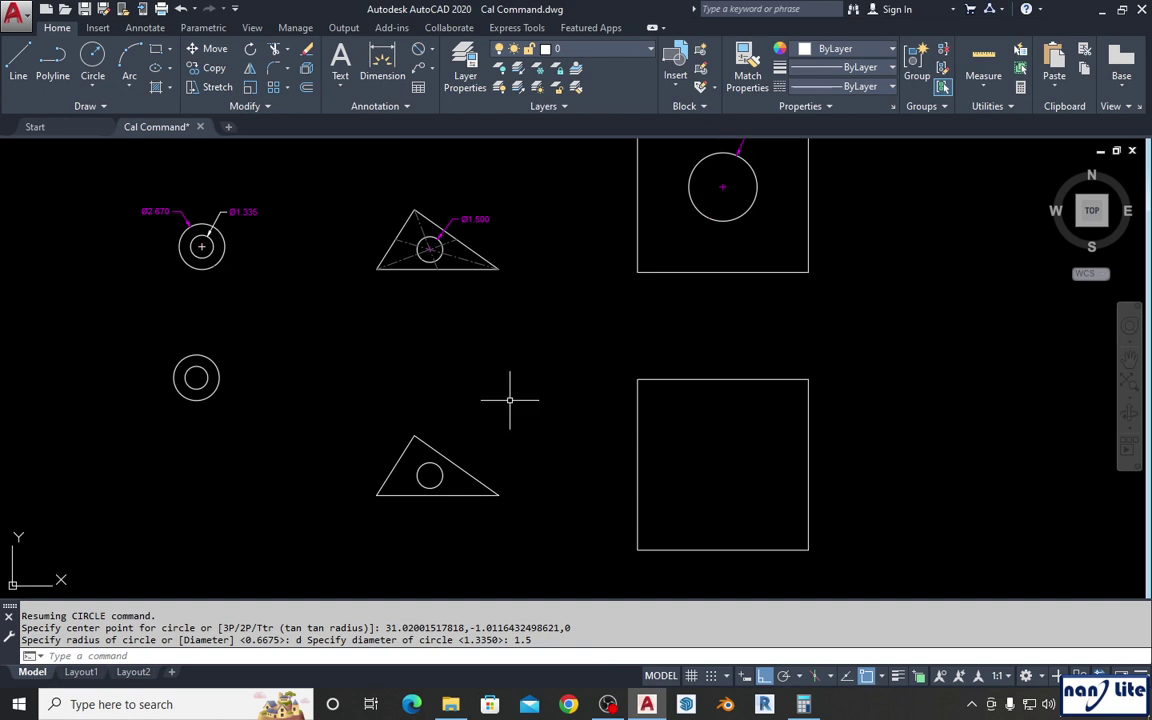
scroll(509, 400, down, 4)
scroll(509, 400, up, 4)
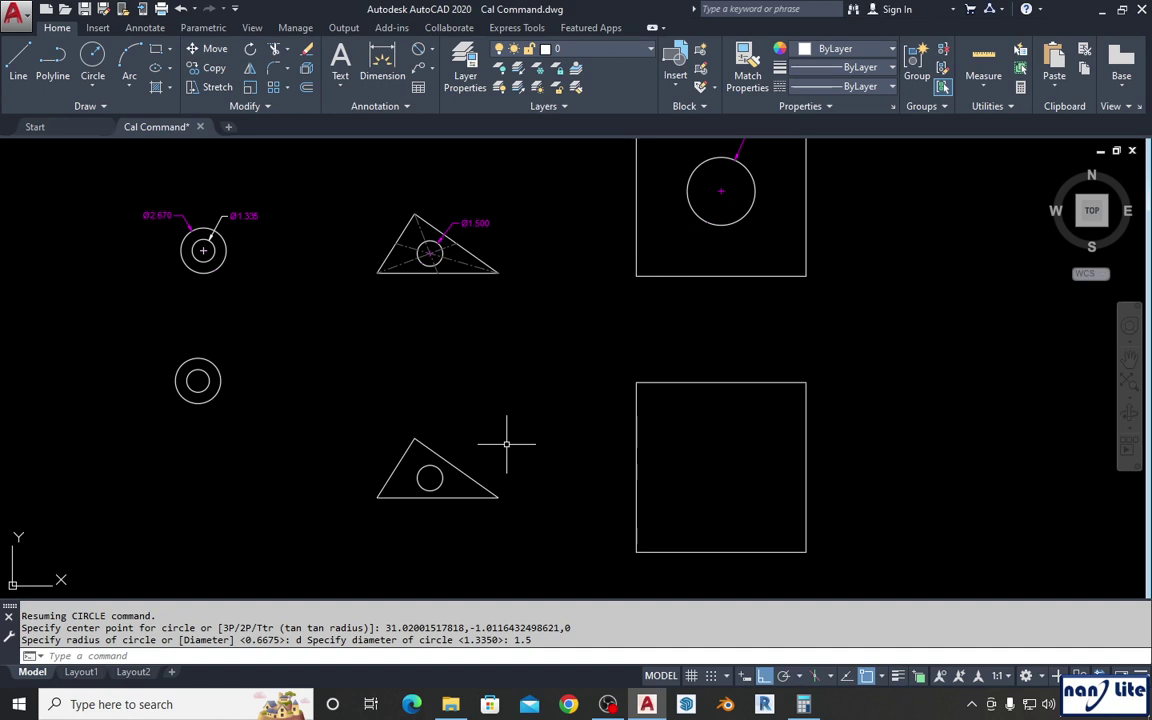
scroll(470, 450, down, 2)
scroll(537, 437, up, 2)
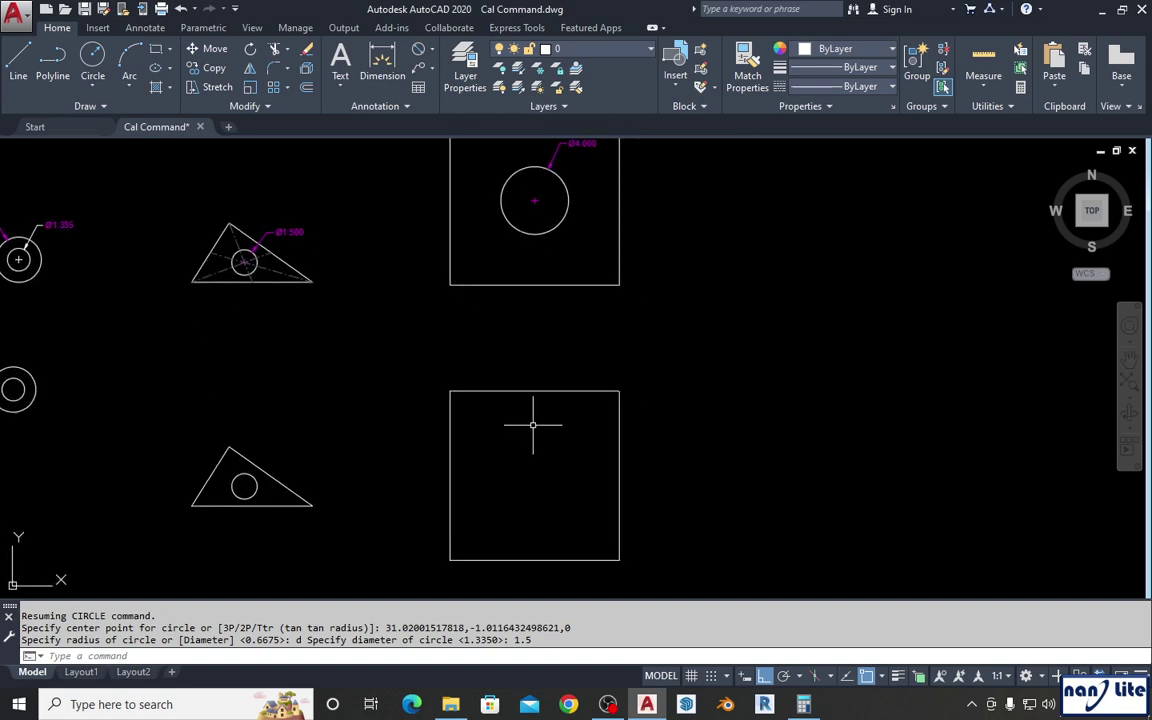
scroll(533, 424, down, 2)
scroll(535, 292, up, 2)
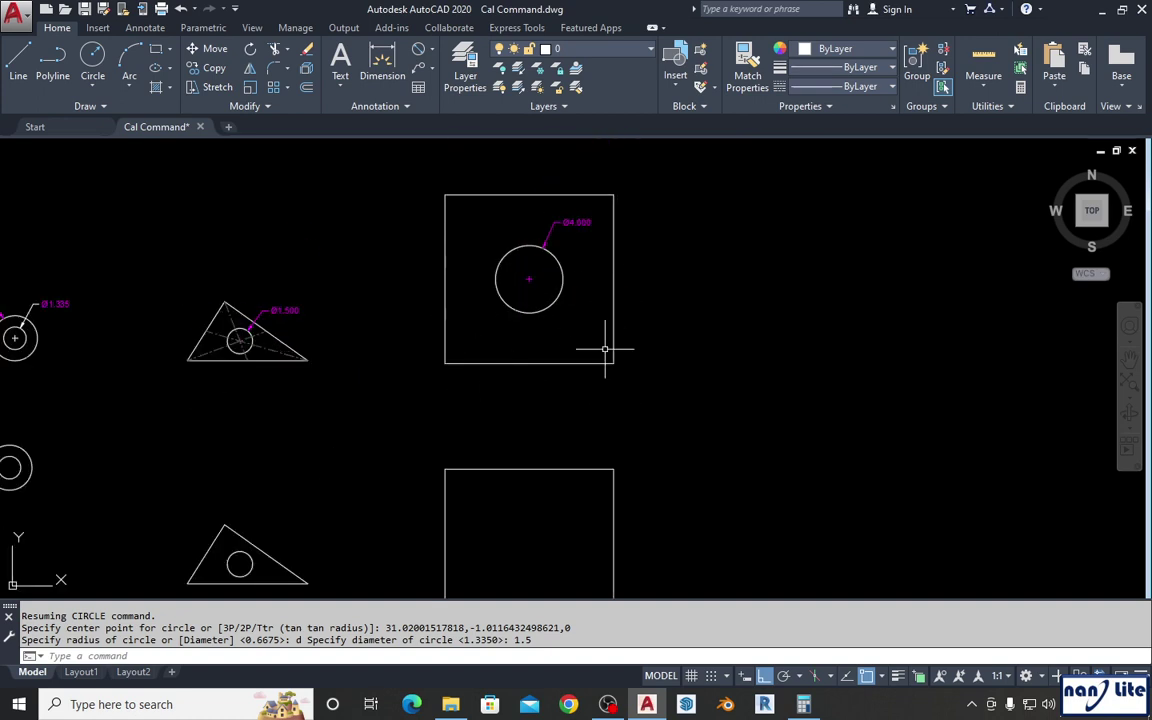
middle_drag(540, 470, 527, 400)
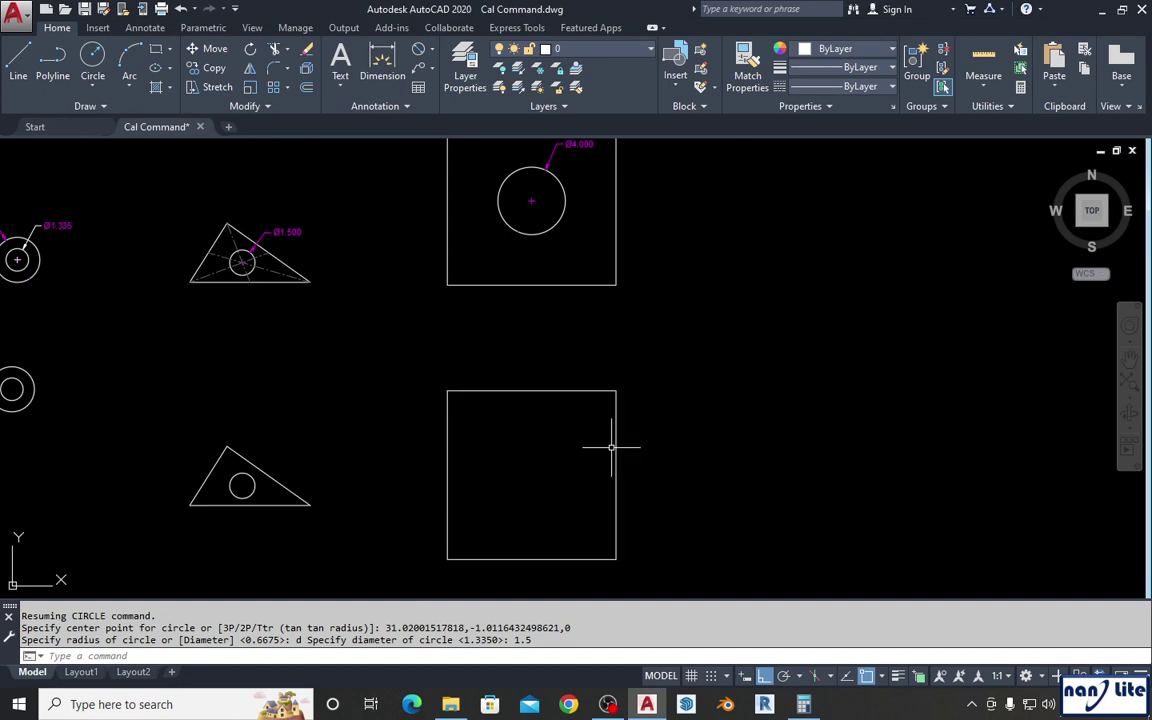
mouse_move(563, 446)
middle_down()
mouse_move(556, 464)
mouse_move(561, 433)
middle_up()
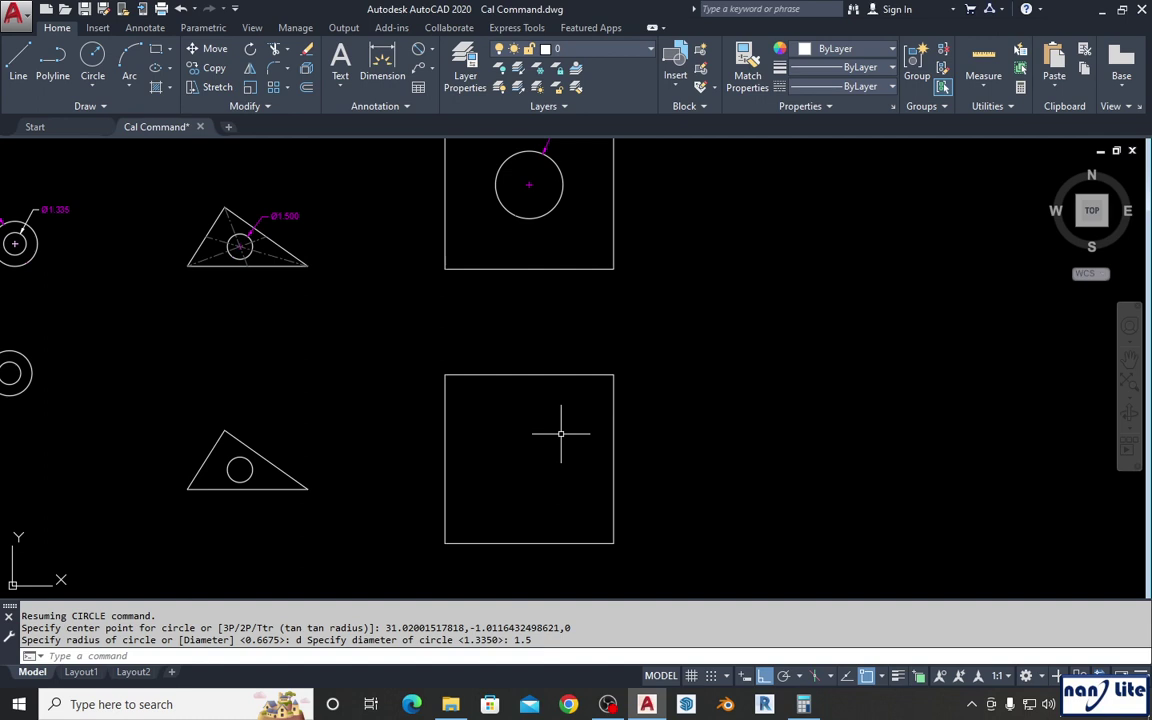
Draw a diagonal line across the lower square, then delete it.
text(l)
key(Return)
click(445, 543)
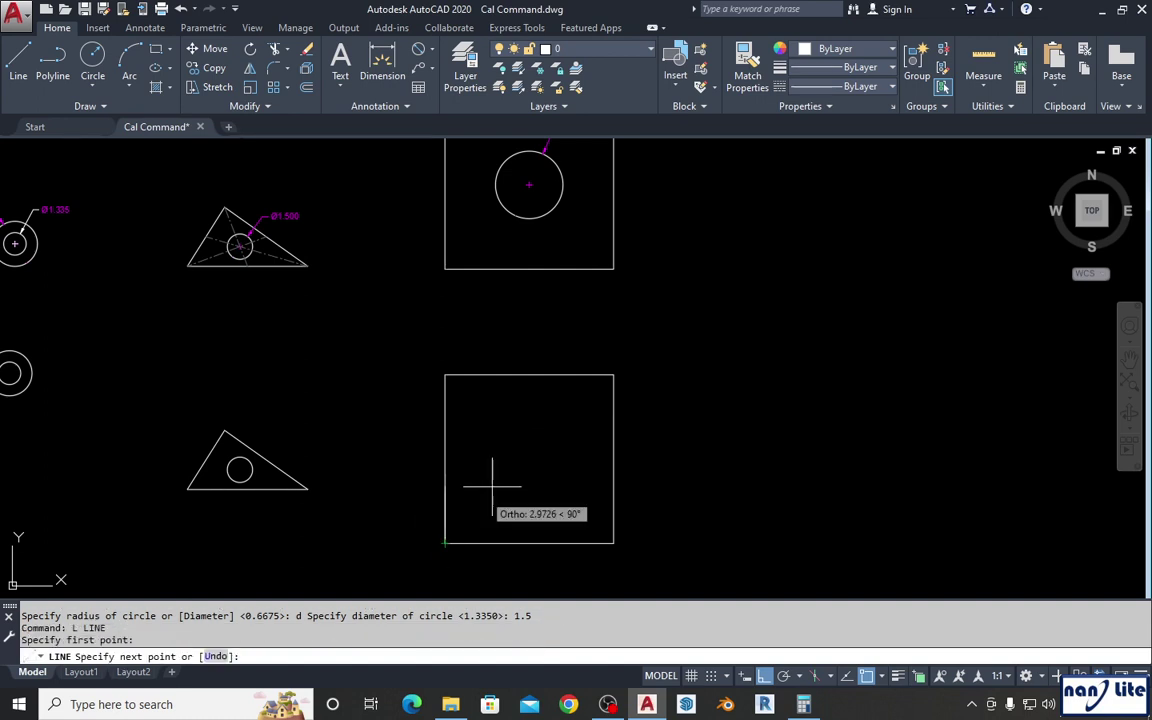
click(613, 375)
key(Return)
click(548, 466)
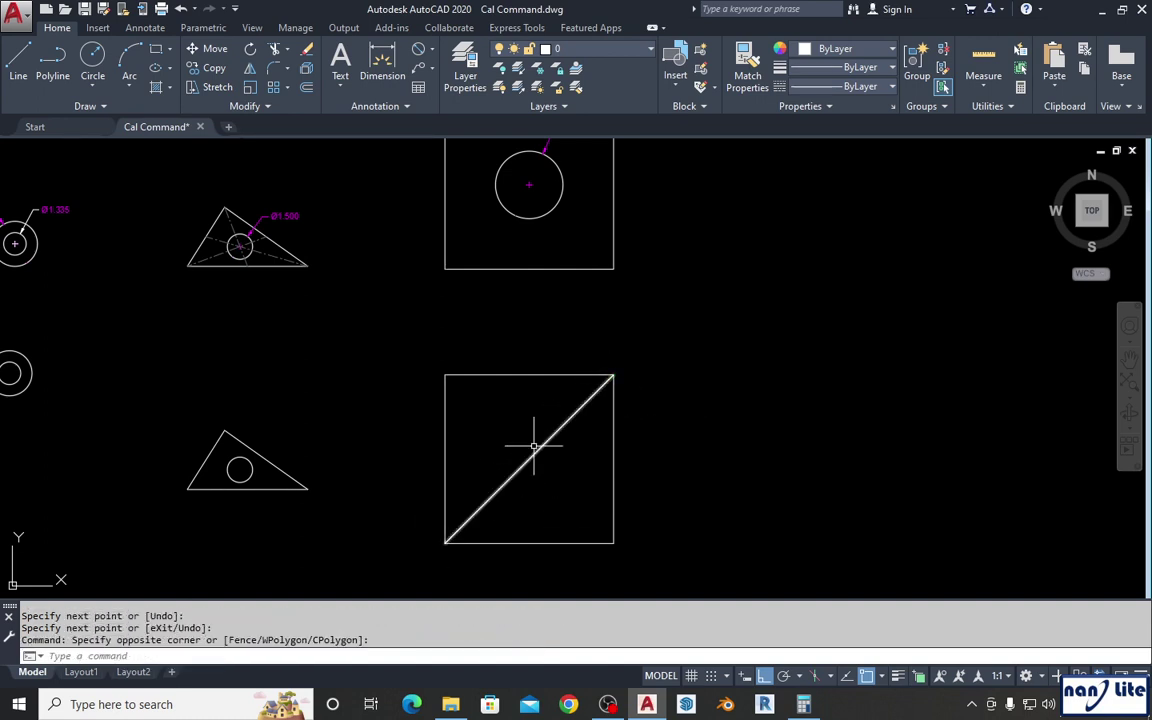
click(534, 447)
key(Delete)
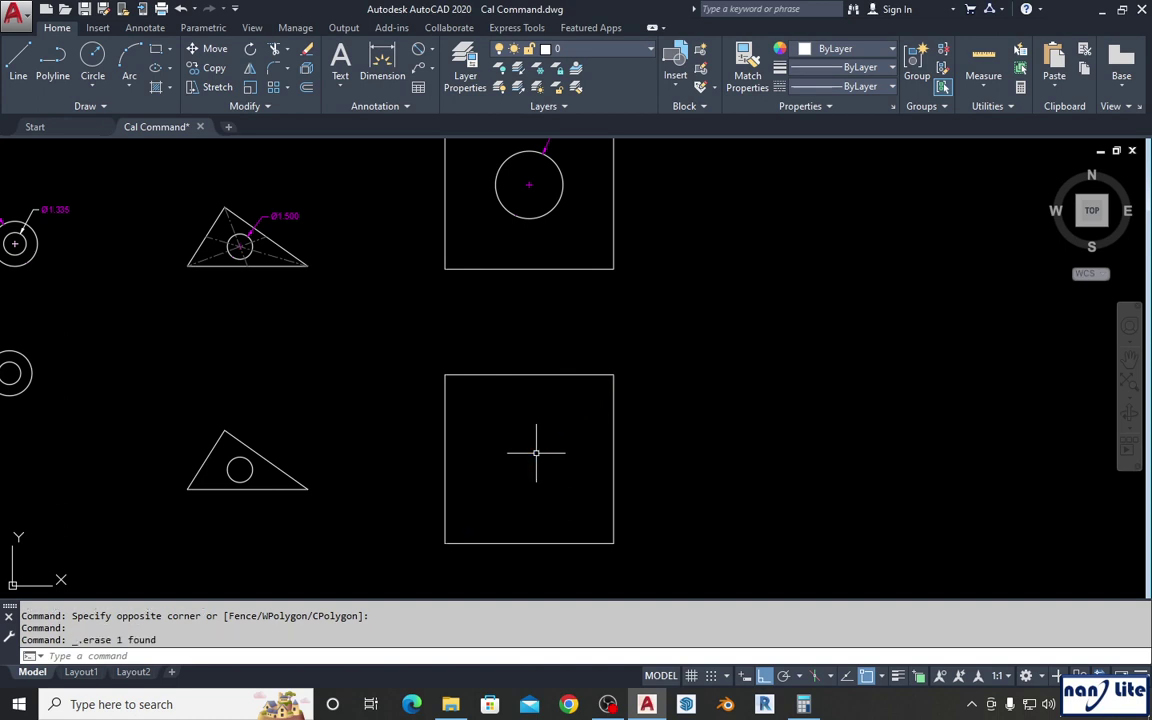
scroll(535, 452, down, 2)
text(c)
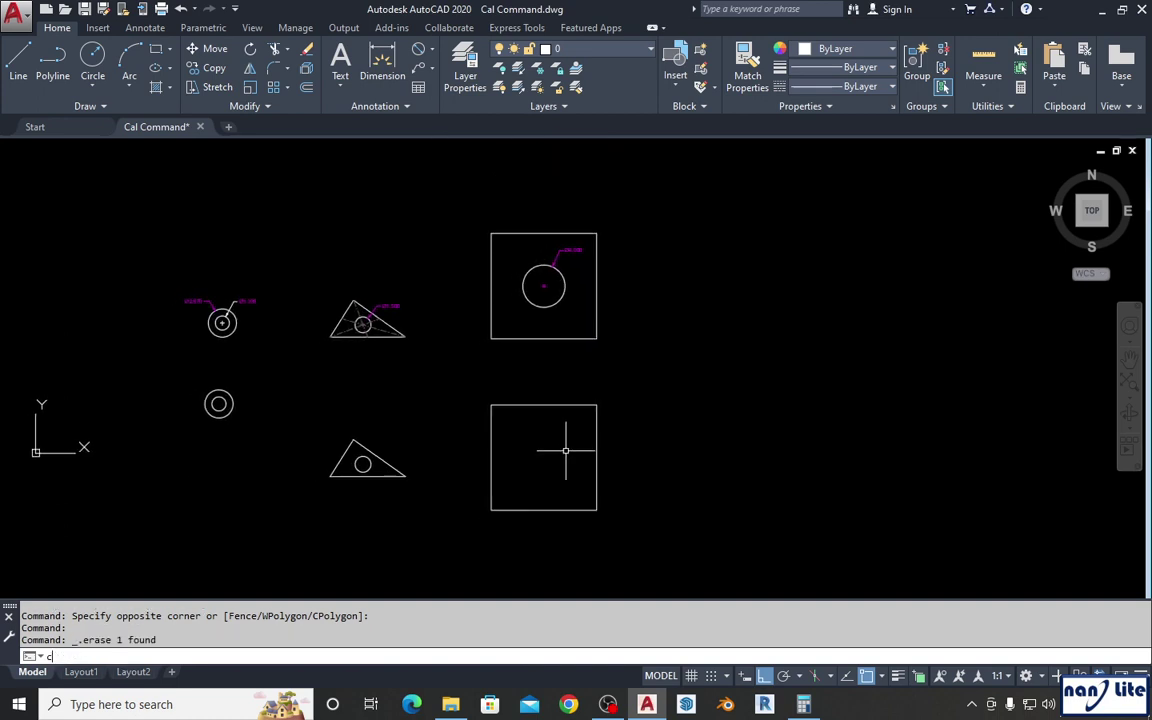
Centre a new circle with 'cal (end+end)/2 on the square's opposite corners.
key(Return)
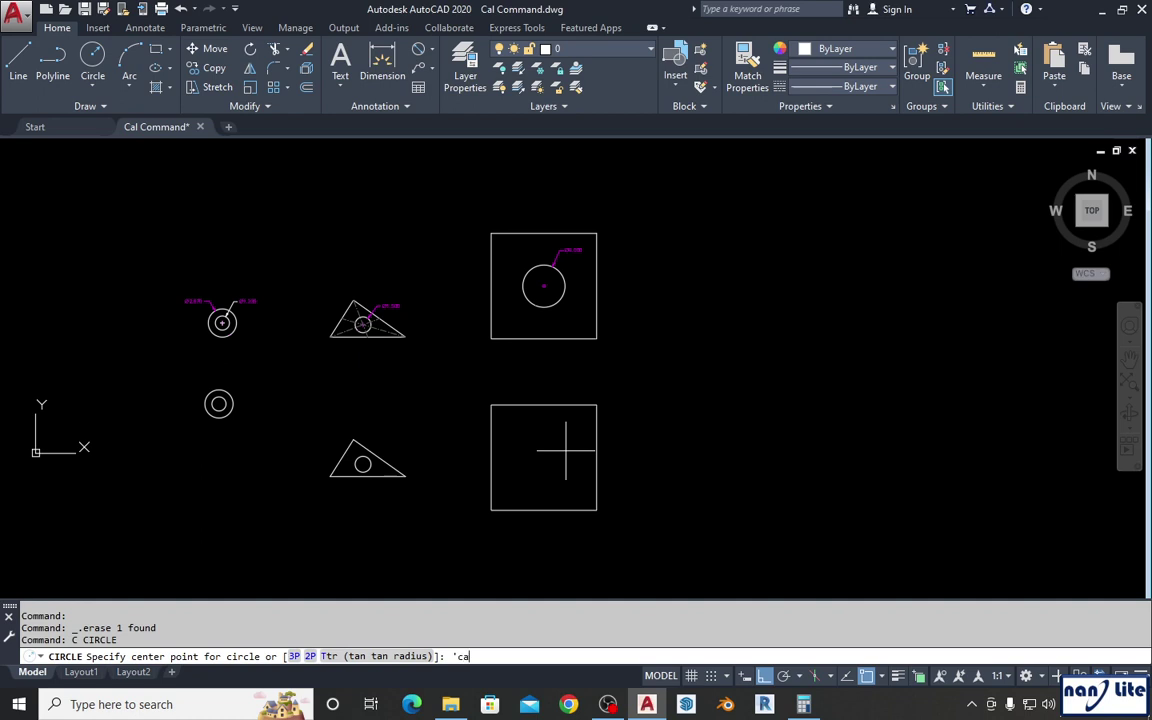
key(Return)
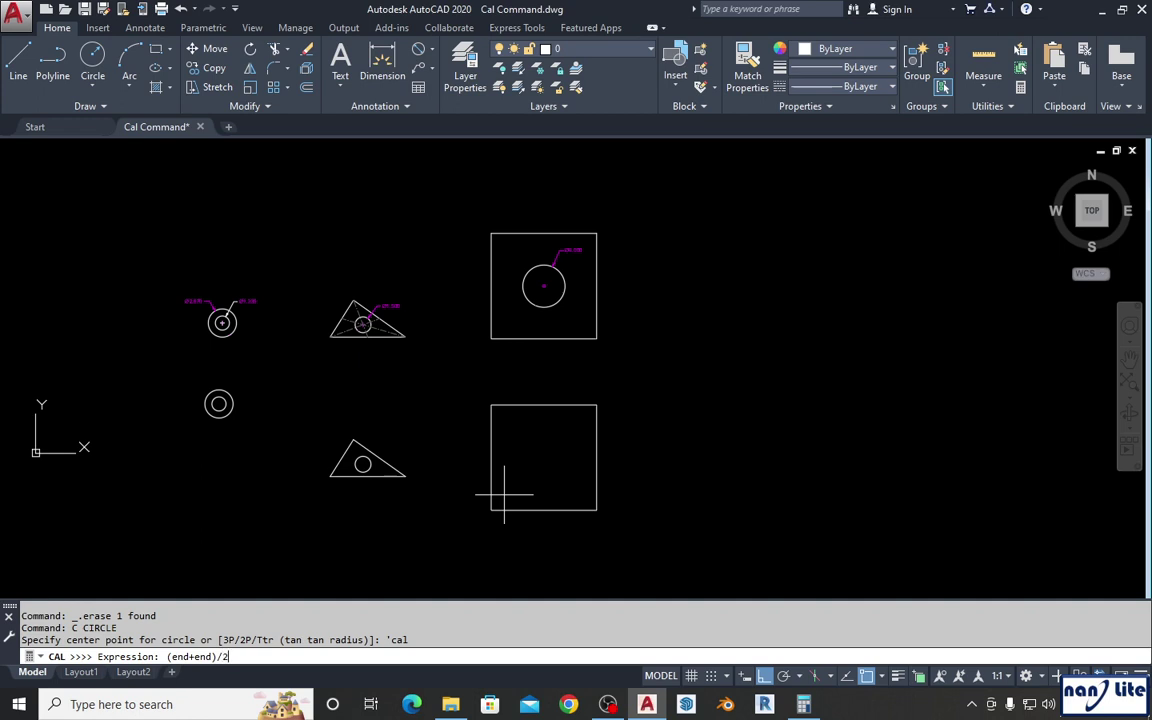
key(Return)
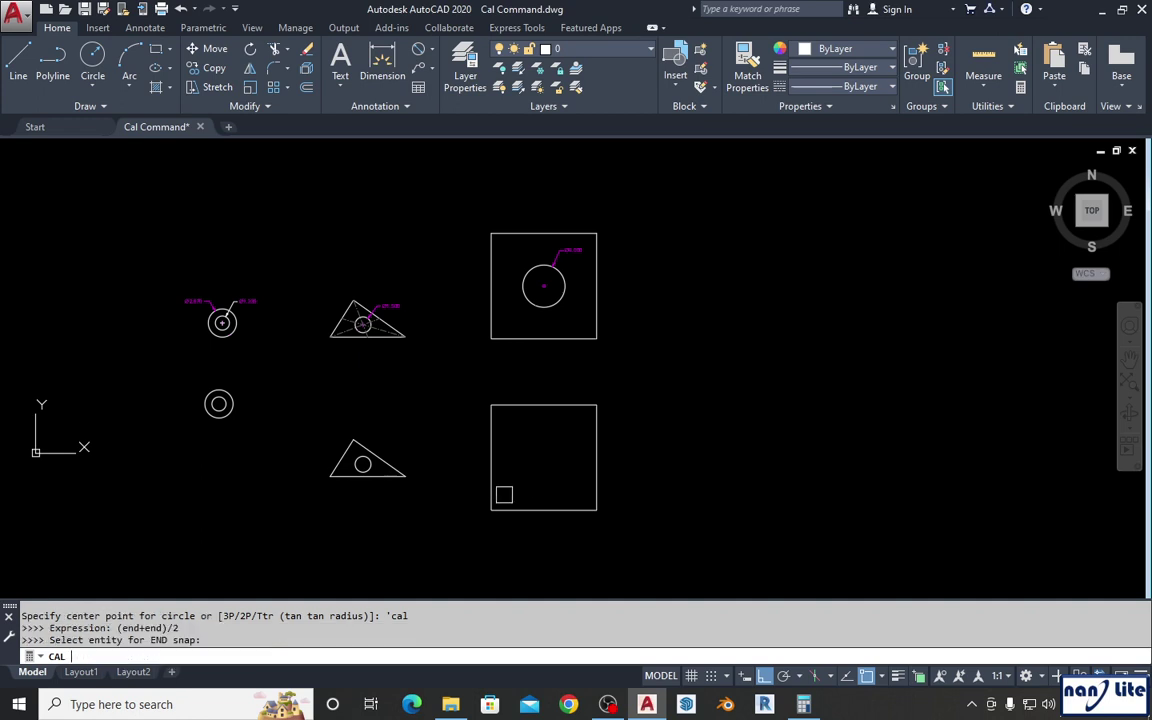
click(488, 510)
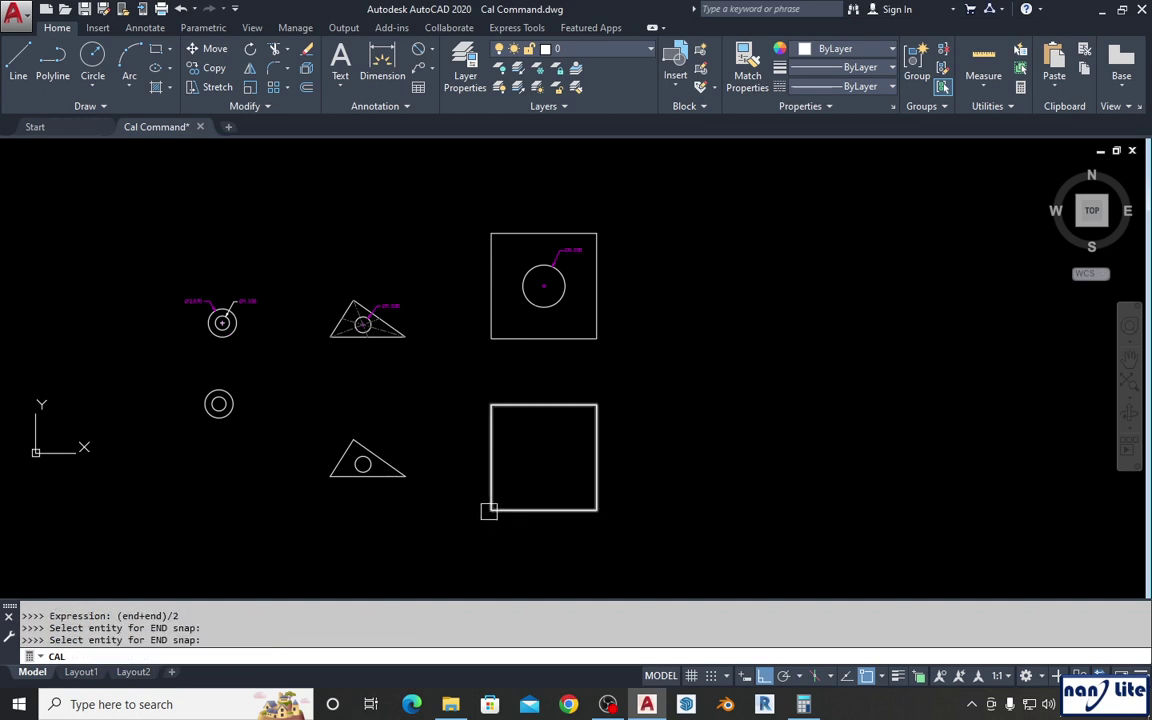
click(597, 404)
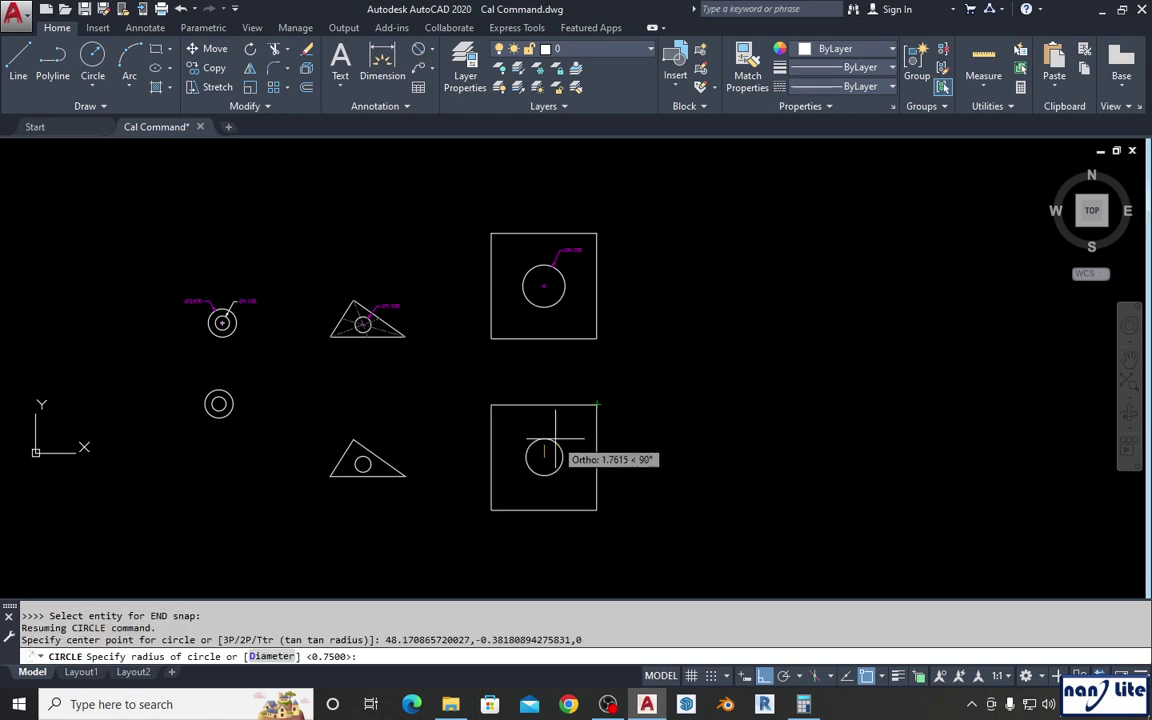
scroll(555, 437, up, 2)
middle_drag(563, 278, 527, 393)
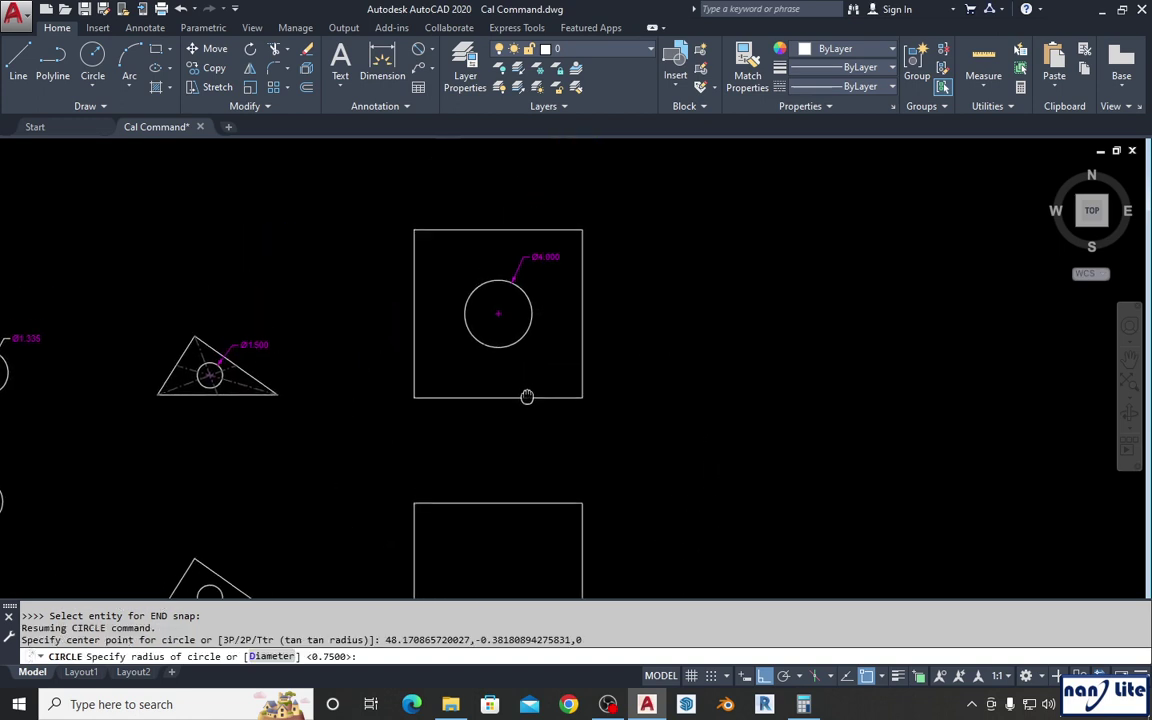
scroll(542, 293, down, 6)
scroll(535, 375, up, 4)
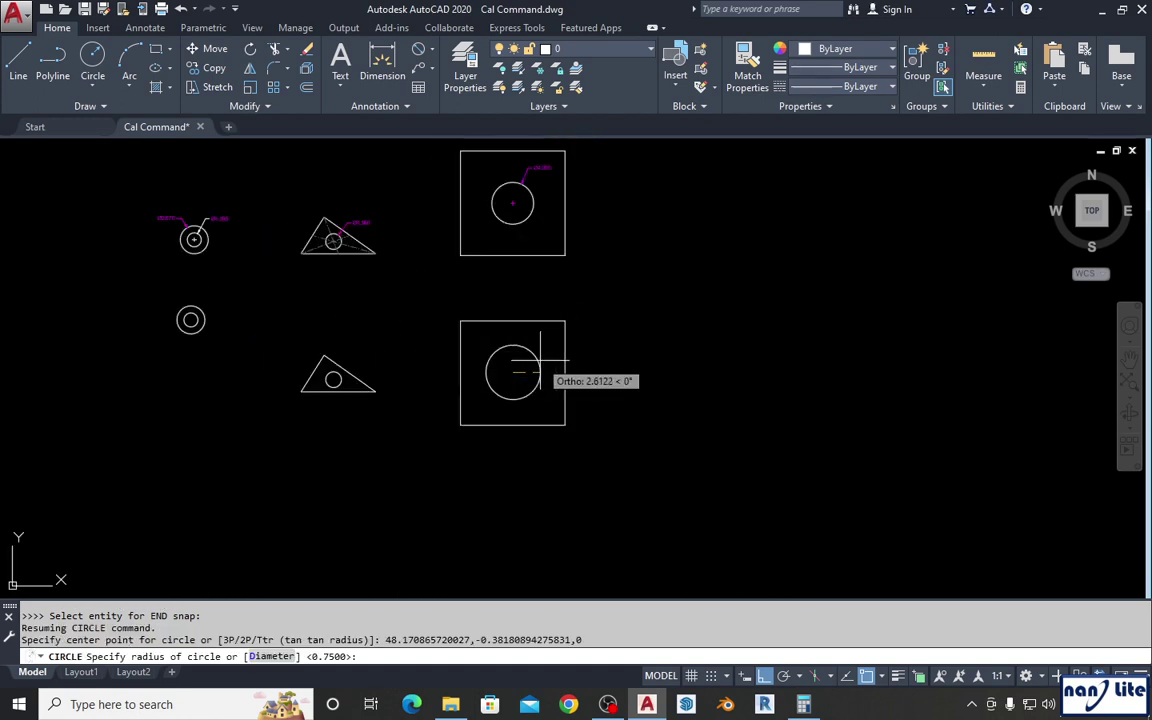
scroll(545, 375, up, 2)
Give the square's centred circle a diameter of 4.
text(d)
key(Return)
text(4)
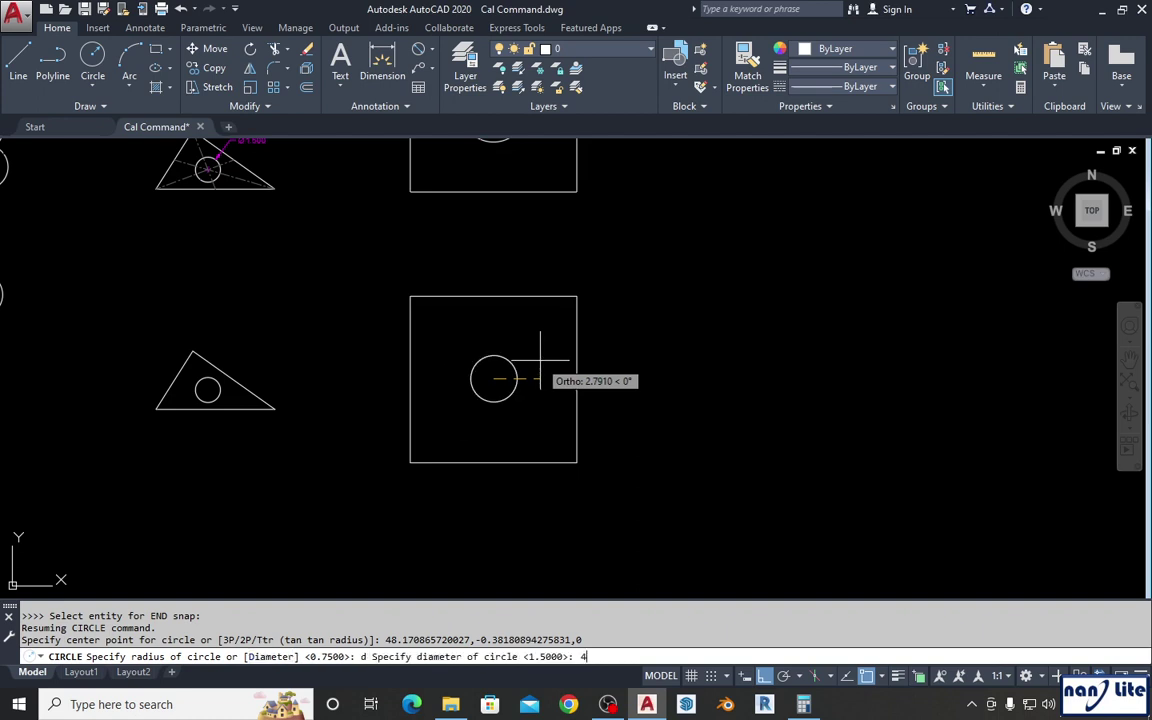
key(Return)
scroll(548, 360, down, 2)
middle_drag(607, 357, 597, 392)
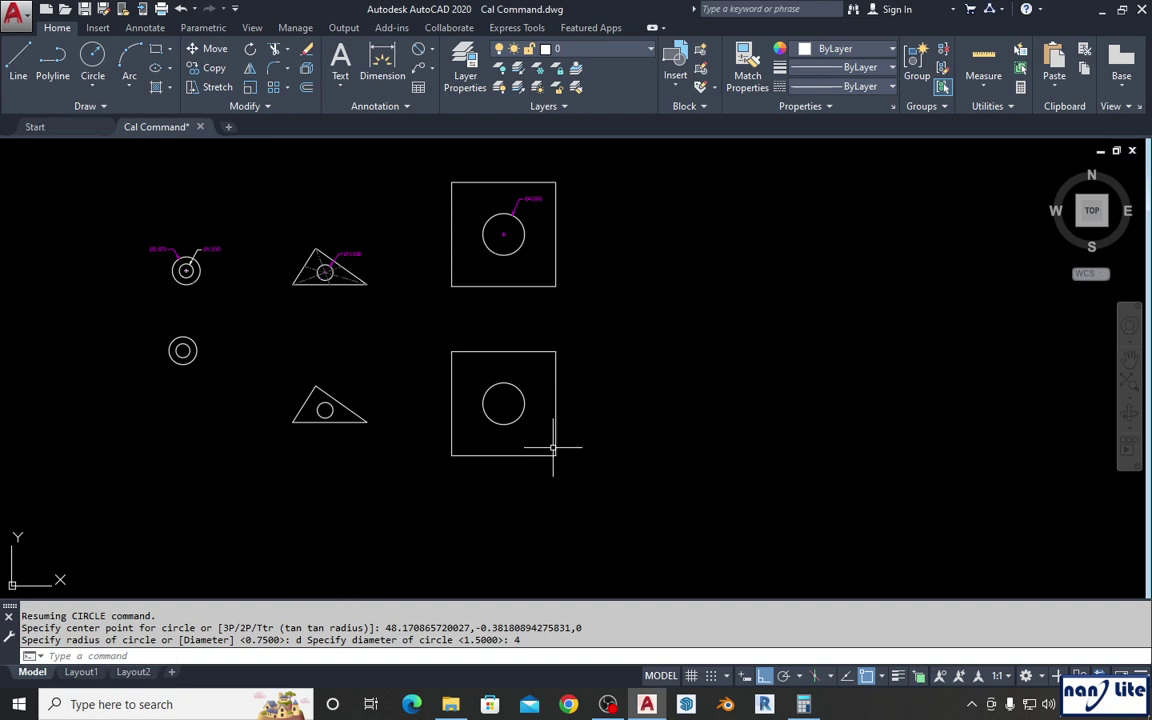
Zoom out and centre the small 9' room floor plan in view.
mouse_move(638, 437)
middle_down()
mouse_move(507, 450)
mouse_move(445, 439)
middle_up()
scroll(507, 450, down, 2)
scroll(445, 439, down, 4)
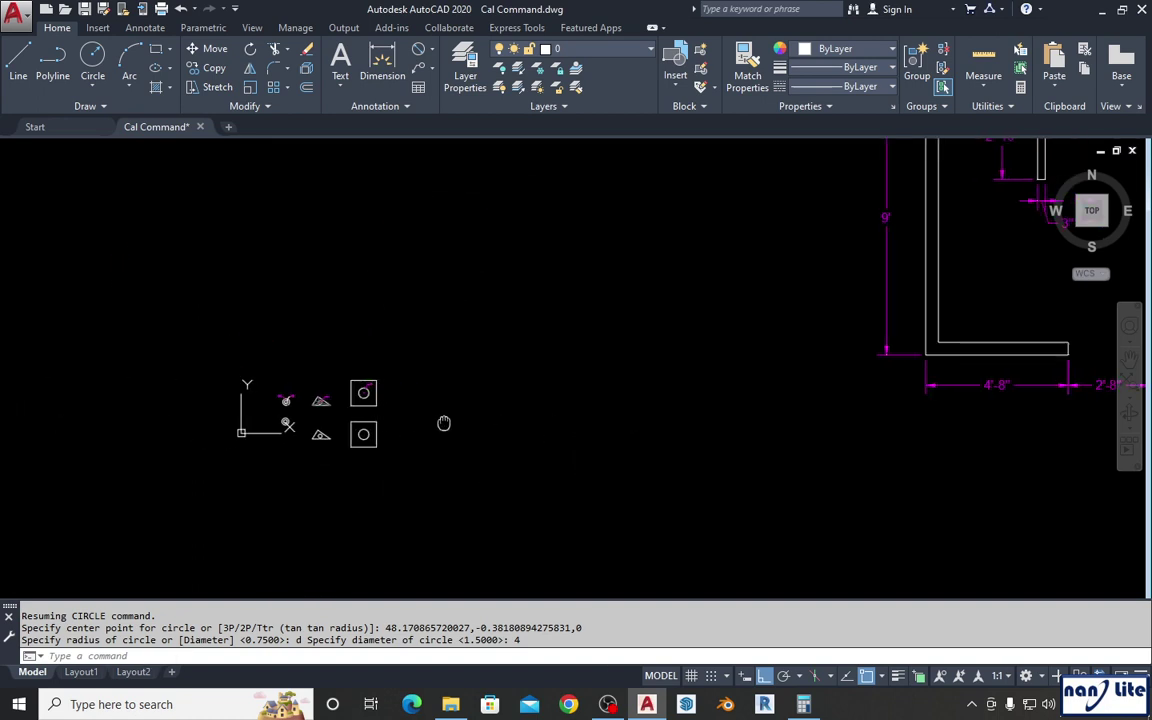
scroll(442, 424, down, 2)
scroll(347, 404, down, 2)
scroll(562, 322, up, 4)
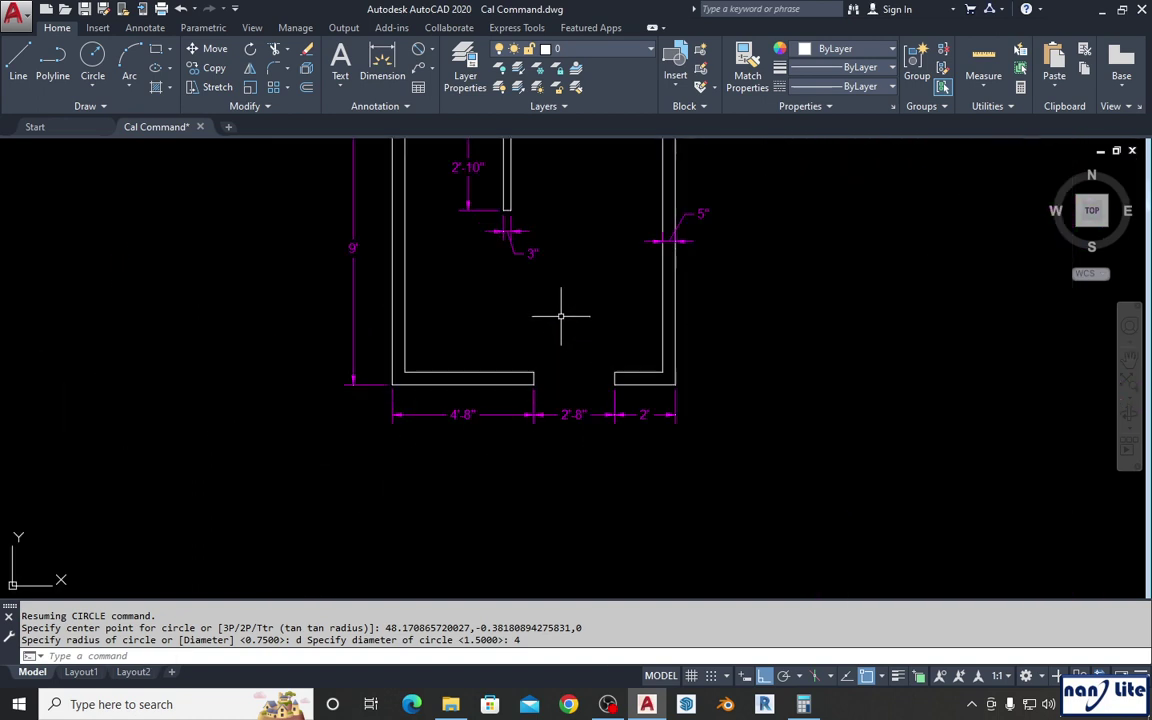
middle_drag(561, 314, 512, 430)
scroll(543, 378, down, 2)
scroll(544, 376, up, 2)
scroll(512, 430, up, 1)
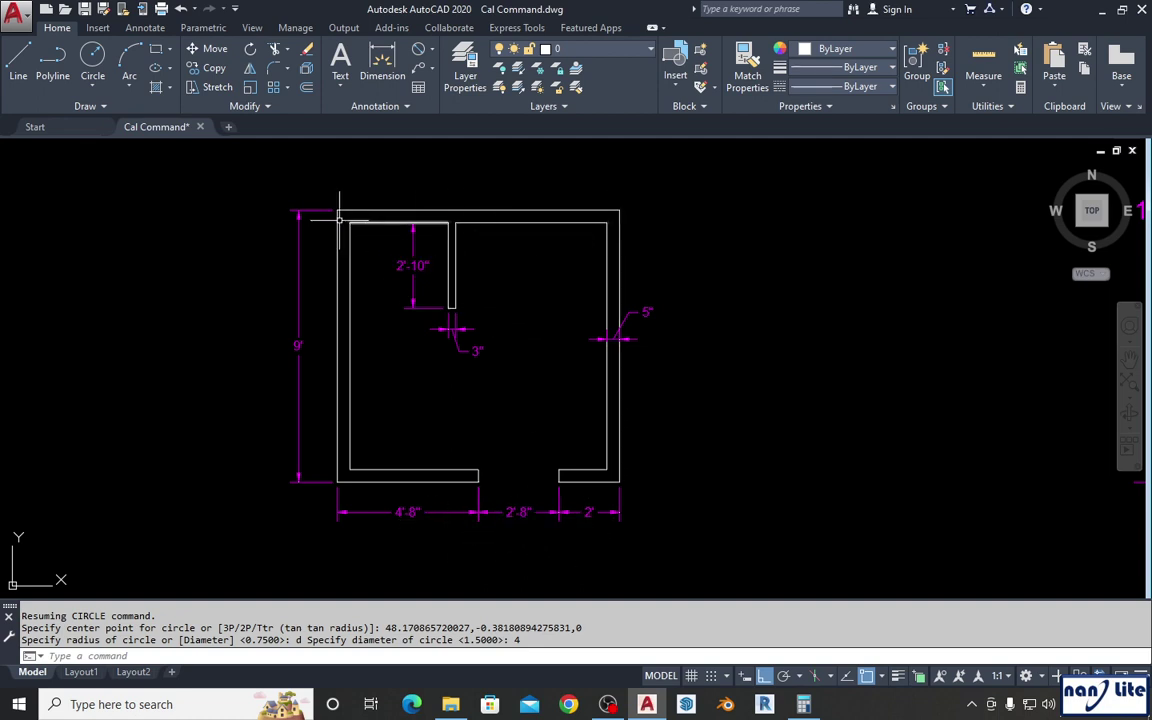
Pan over to bring the neighbouring 18' room plan into view.
scroll(558, 212, down, 2)
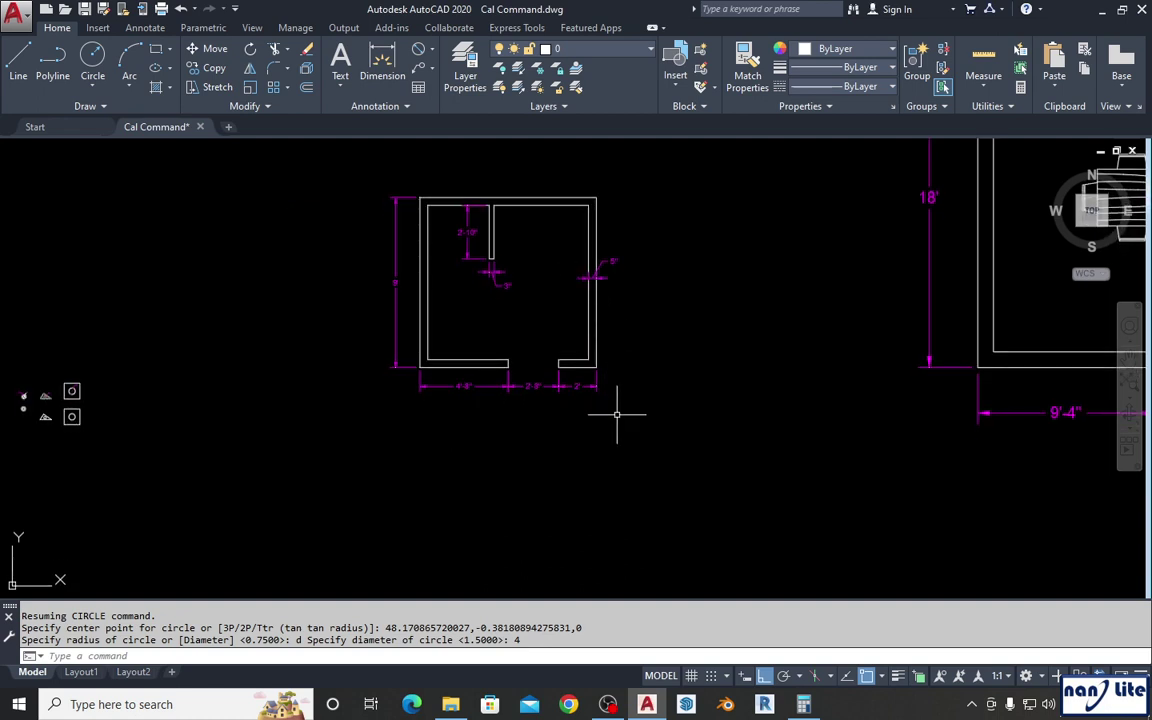
middle_drag(617, 411, 556, 461)
scroll(496, 463, down, 2)
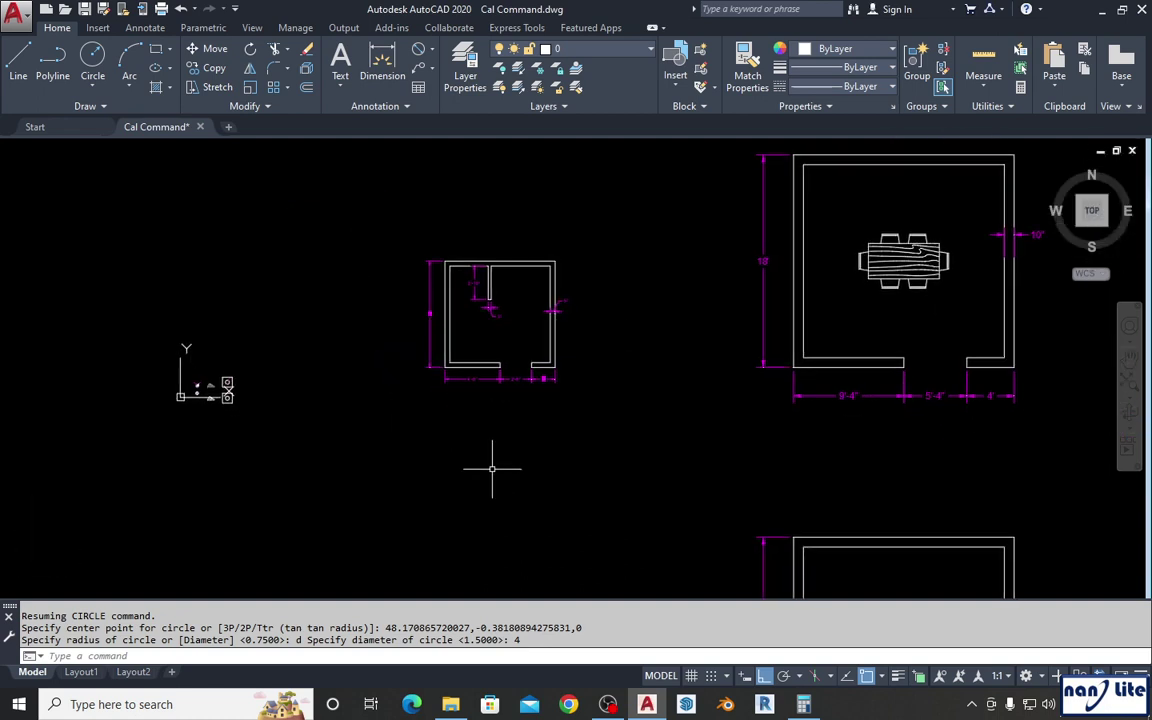
scroll(492, 470, up, 2)
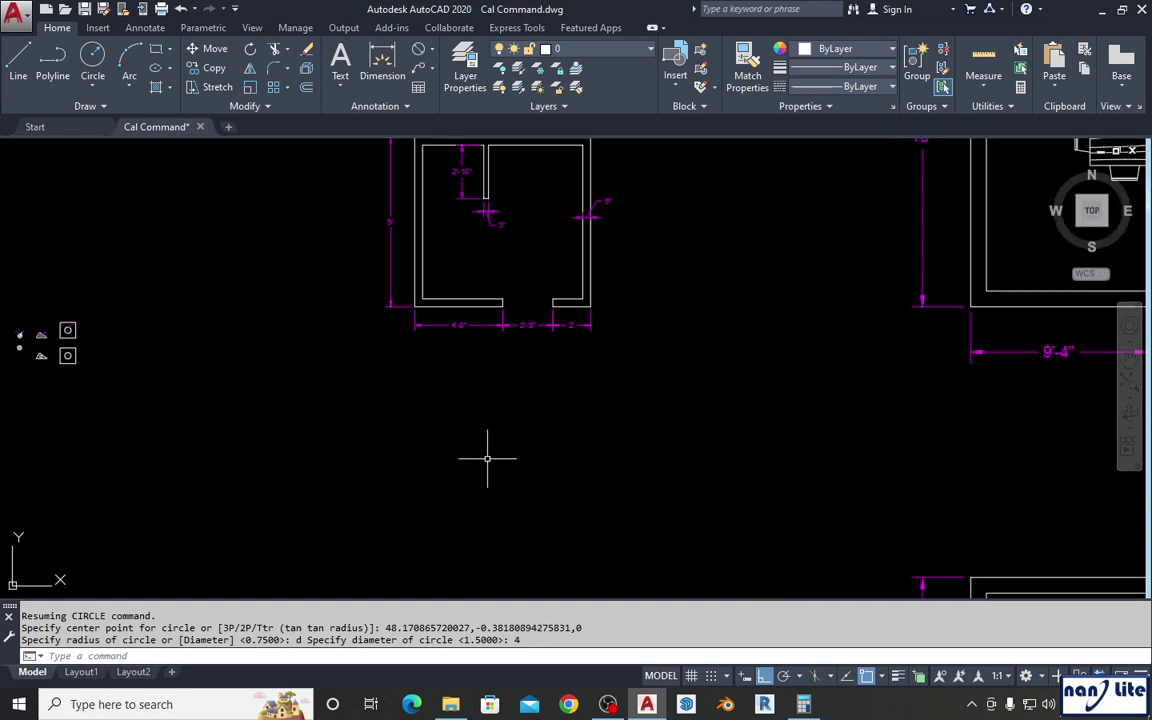
scroll(468, 442, up, 1)
scroll(458, 311, up, 1)
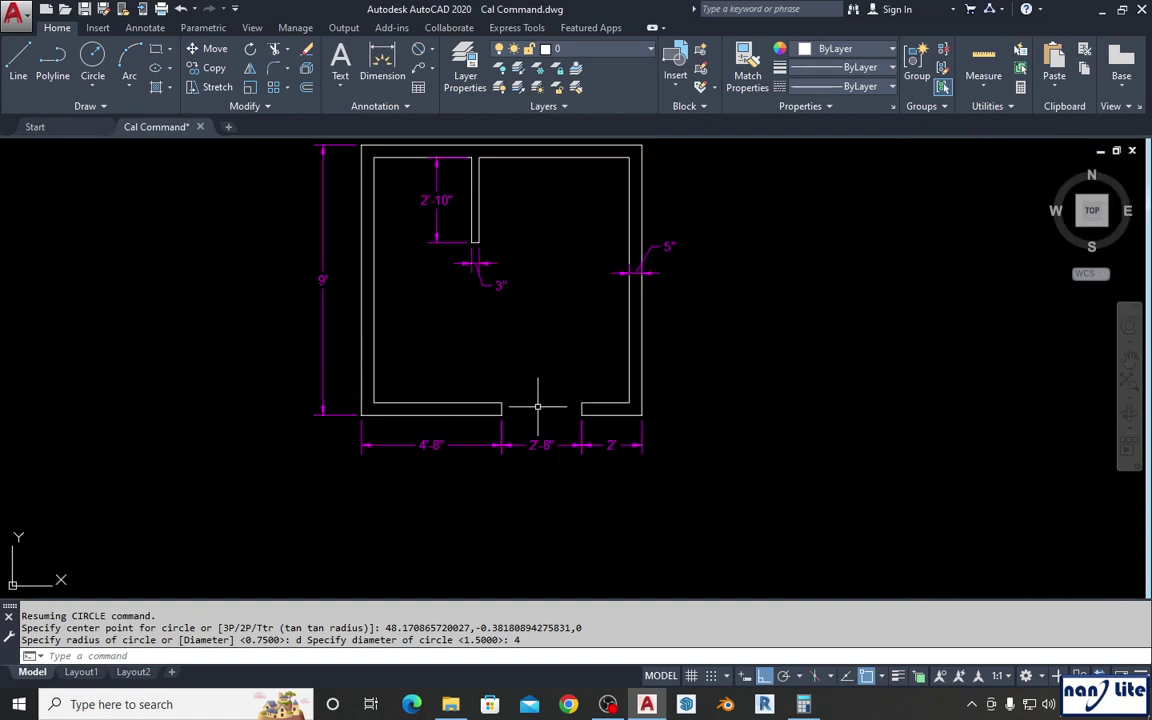
scroll(540, 430, down, 2)
scroll(530, 470, up, 1)
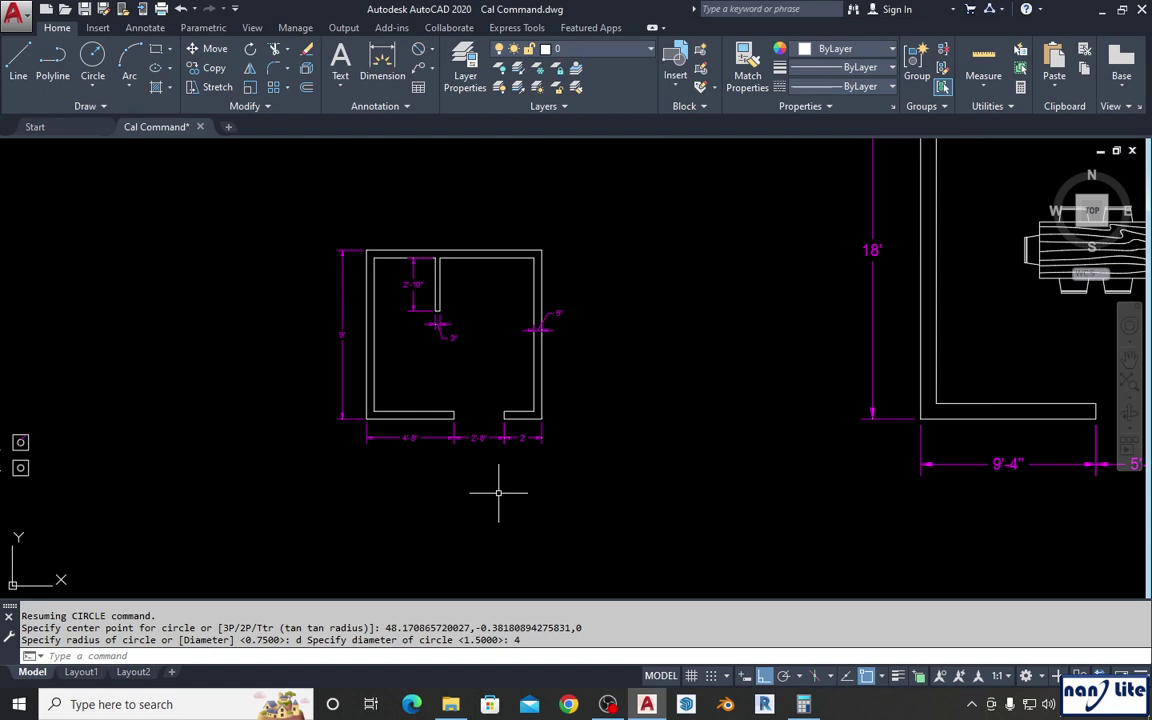
middle_drag(499, 512, 497, 487)
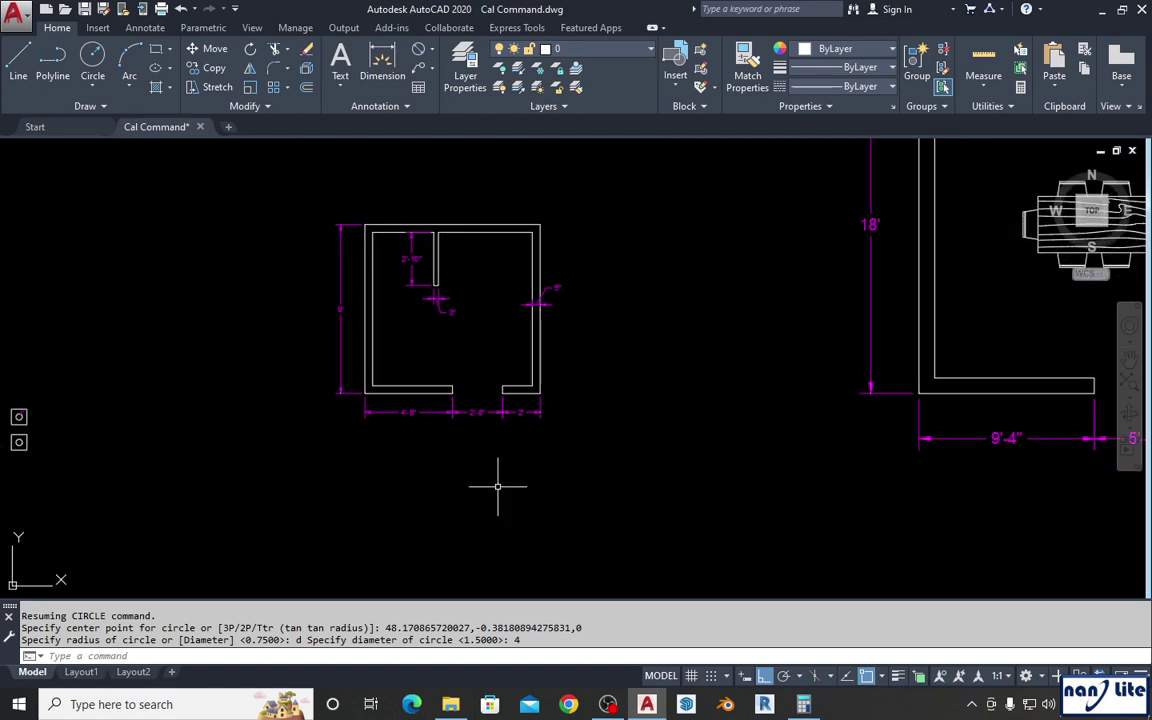
text(un)
Switch the drawing's length units from Decimal to Architectural, with 0'-0 1/16" precision.
key(Return)
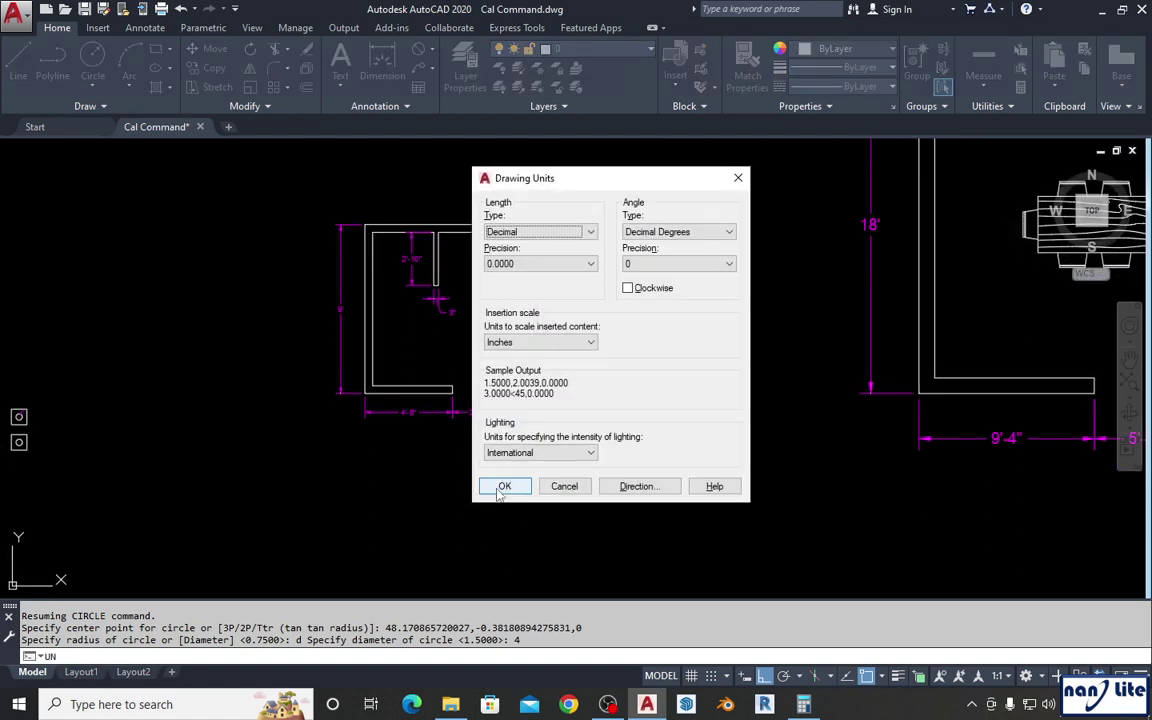
drag(597, 185, 682, 175)
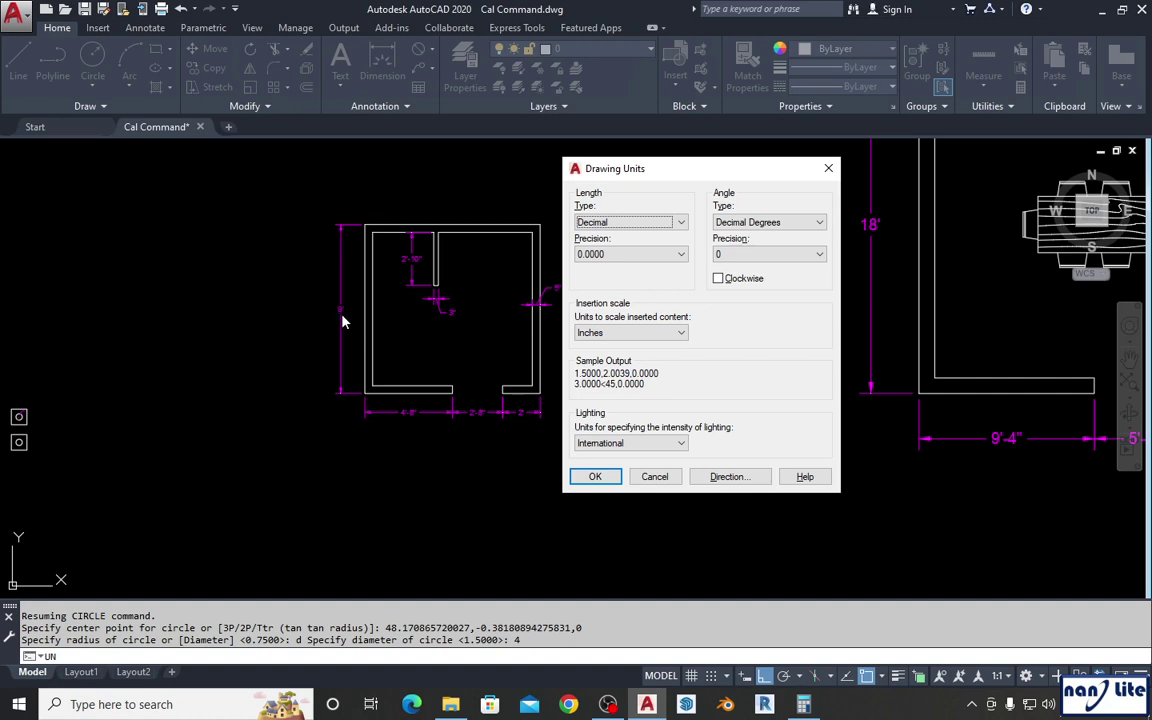
click(680, 224)
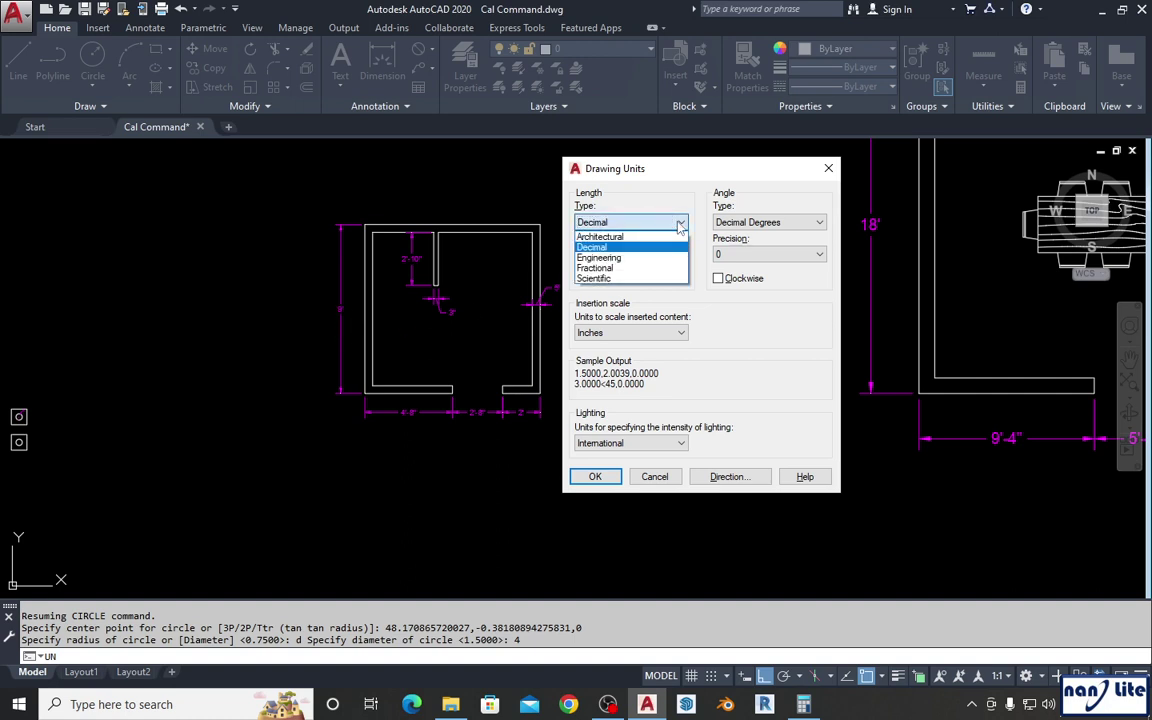
click(630, 238)
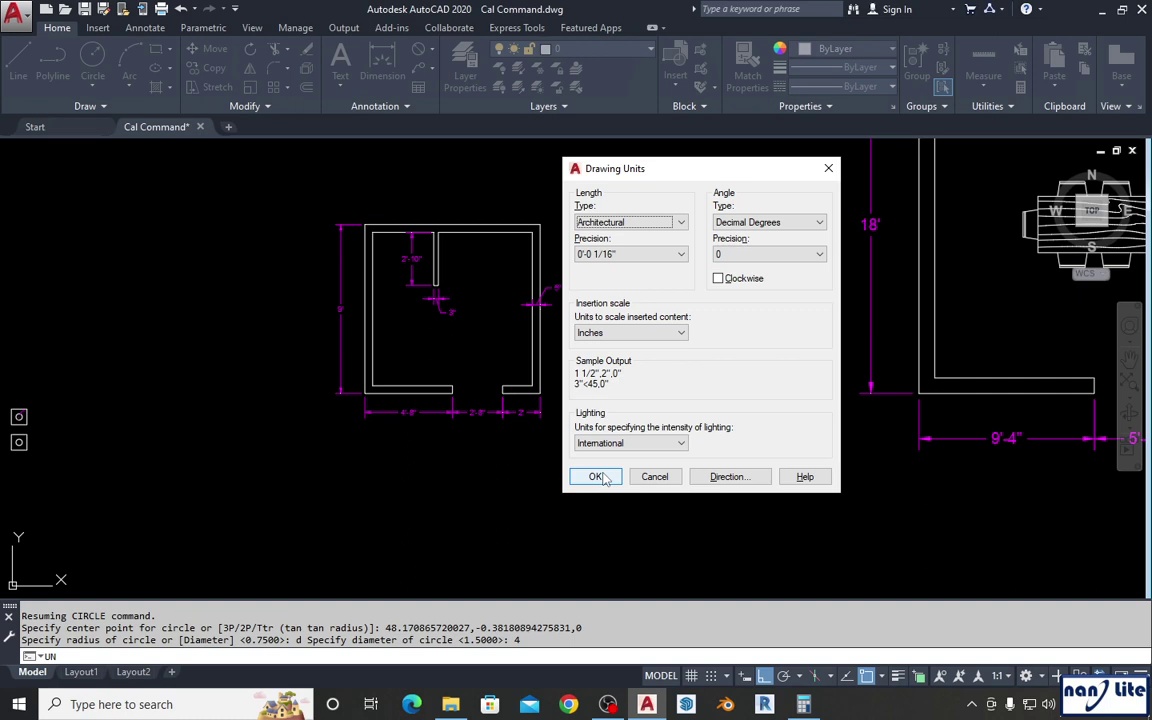
click(597, 477)
middle_drag(518, 485, 518, 455)
scroll(300, 339, up, 3)
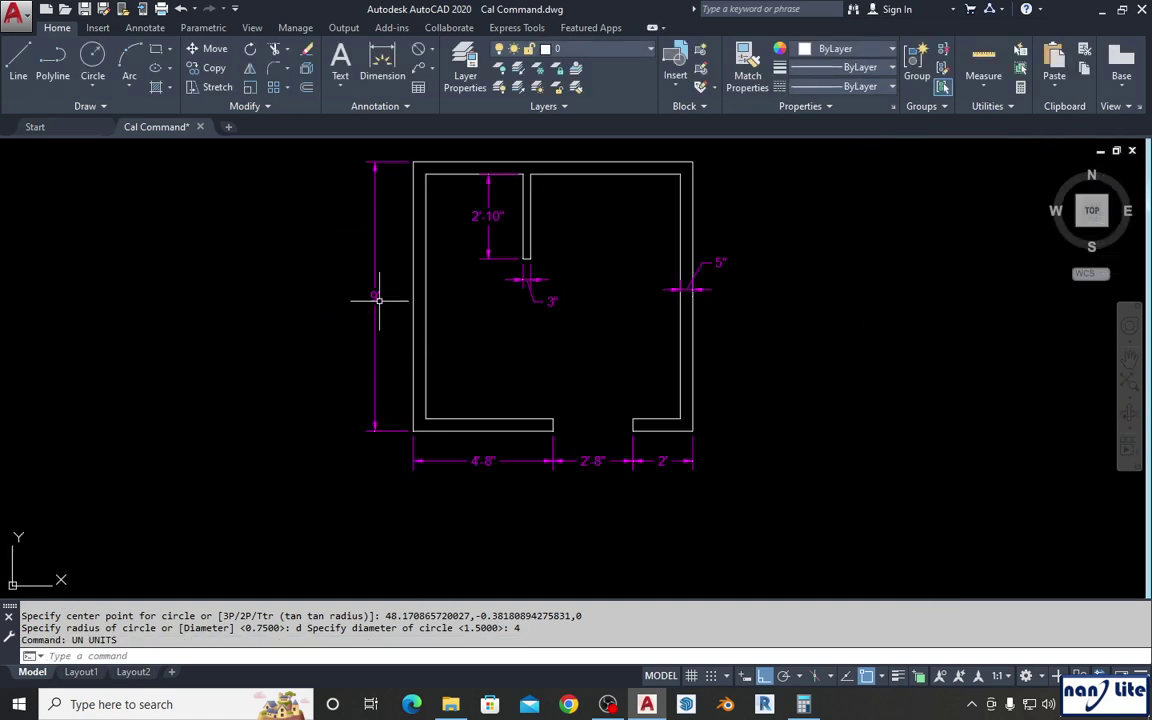
Start a line below the reference room and draw its 9' vertical side.
scroll(385, 260, down, 4)
mouse_move(429, 404)
middle_down()
mouse_move(418, 400)
mouse_move(393, 489)
mouse_move(365, 286)
middle_up()
text(l)
key(Return)
click(401, 387)
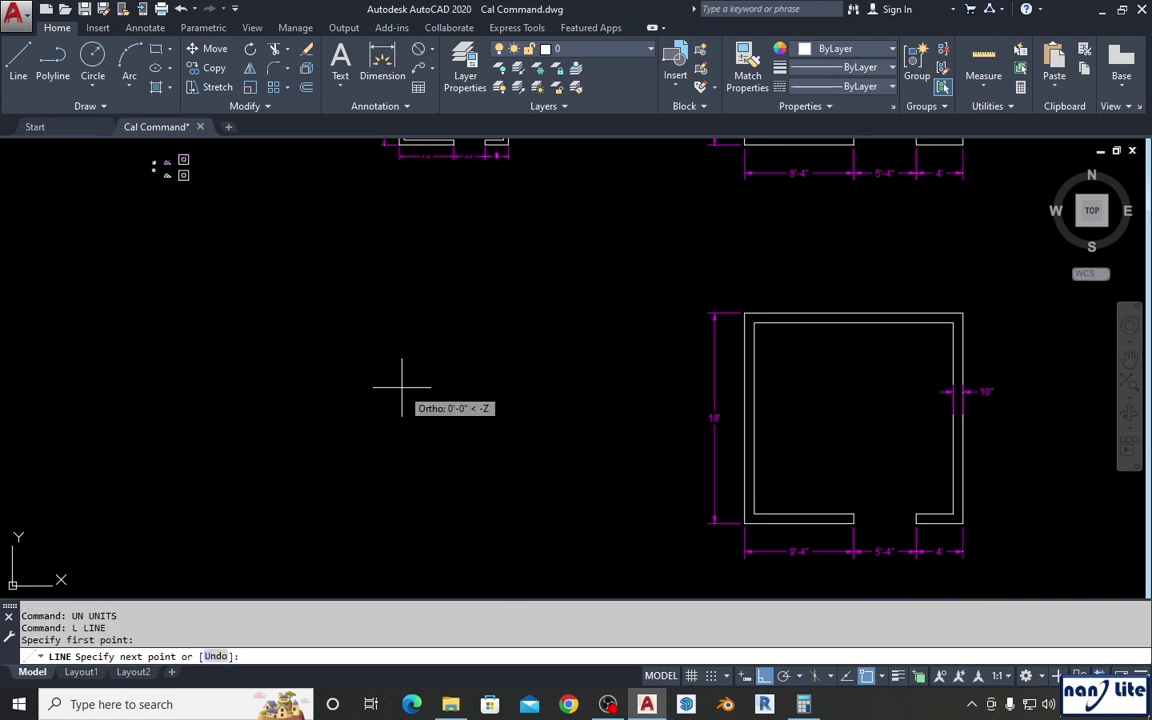
text(9)
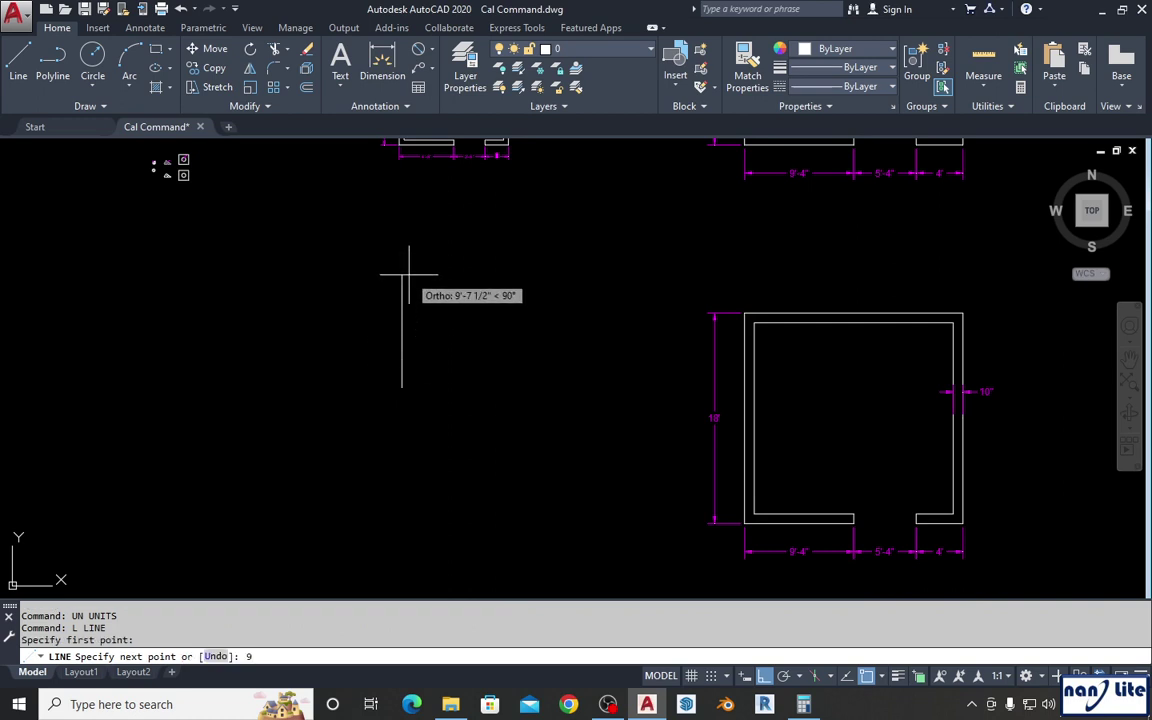
key(Return)
Add a 9'-4" horizontal top line, end the line command, and select that top line.
scroll(487, 266, down, 2)
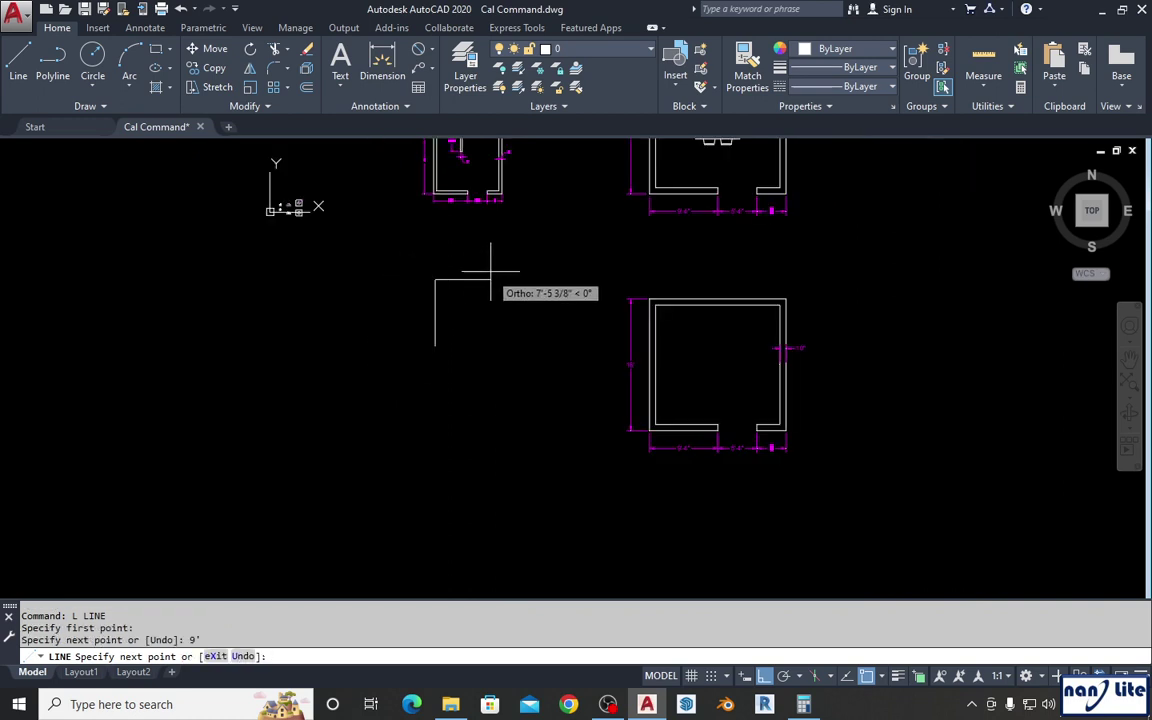
scroll(487, 338, up, 2)
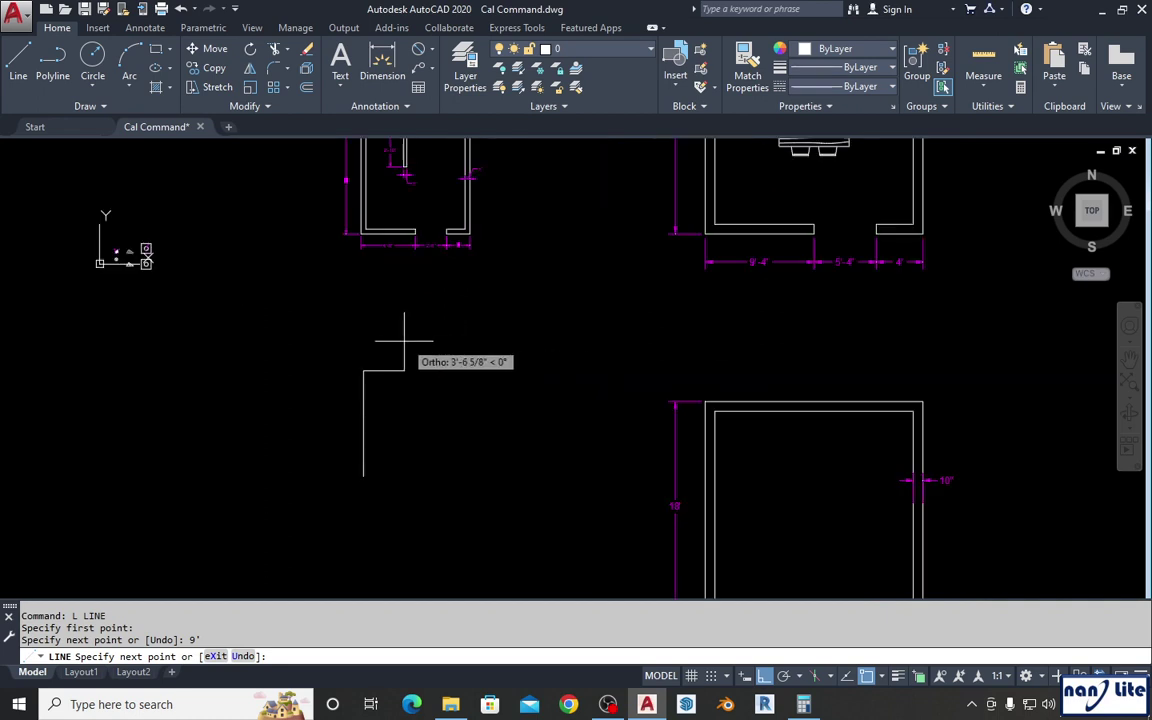
scroll(485, 340, down, 2)
scroll(470, 360, up, 3)
scroll(458, 342, up, 1)
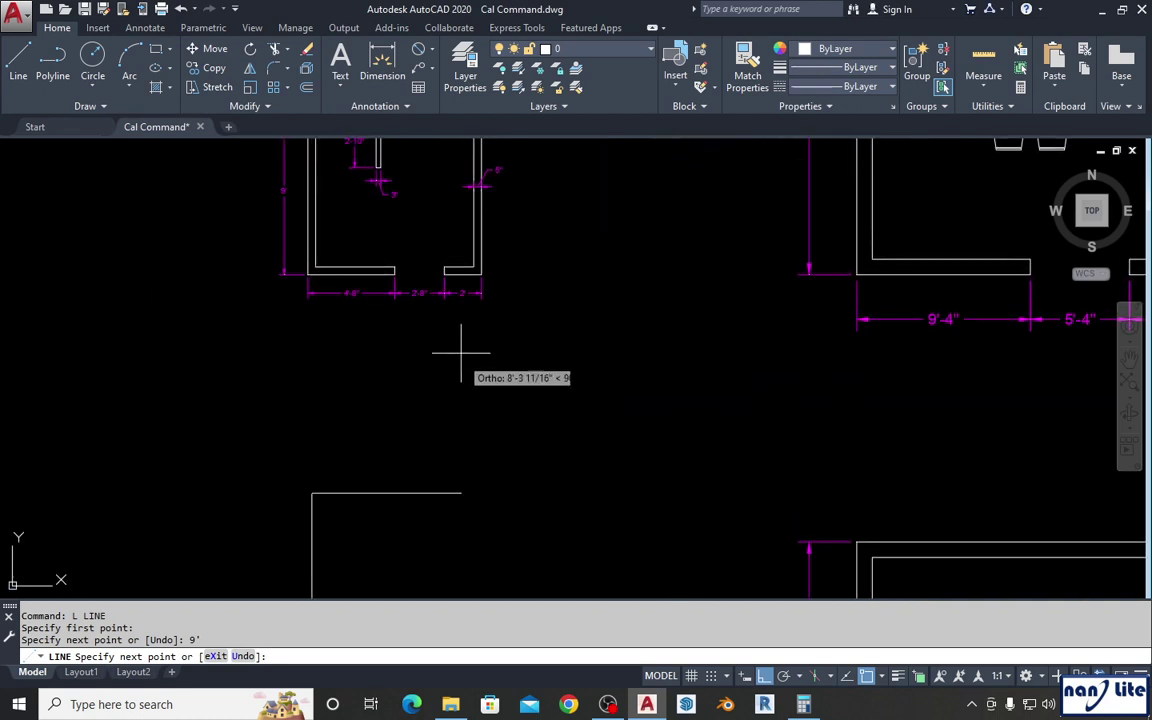
scroll(455, 341, up, 2)
middle_drag(358, 334, 373, 386)
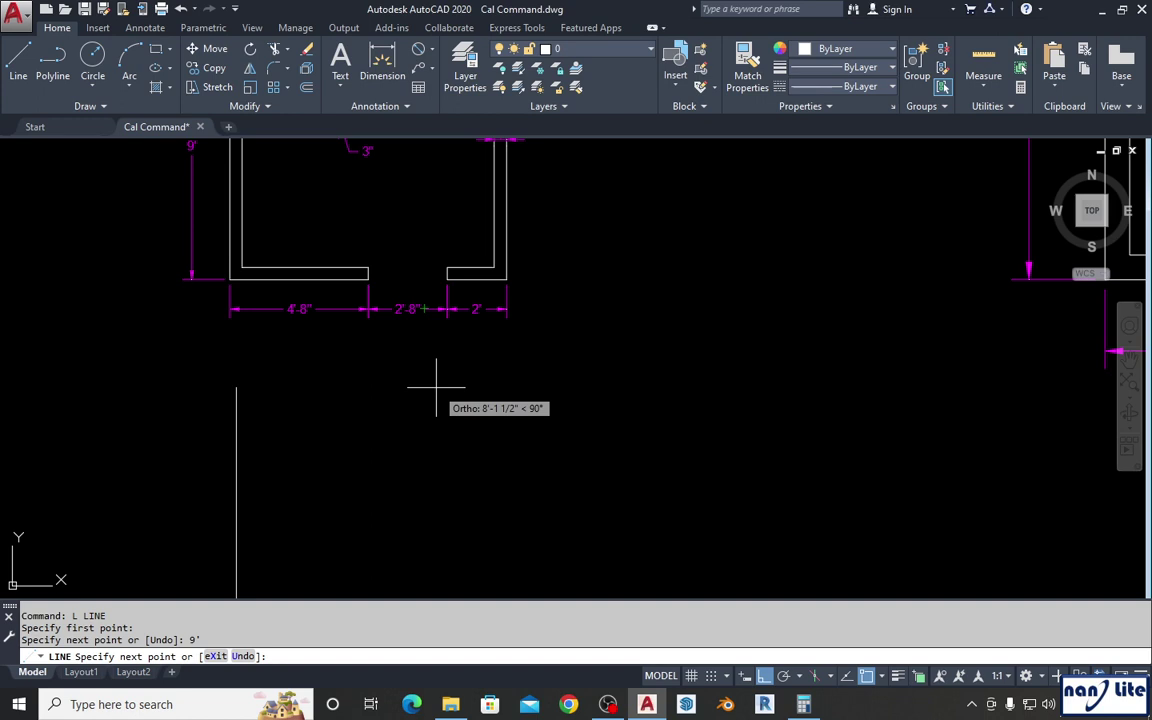
scroll(436, 387, down, 4)
text(9'4)
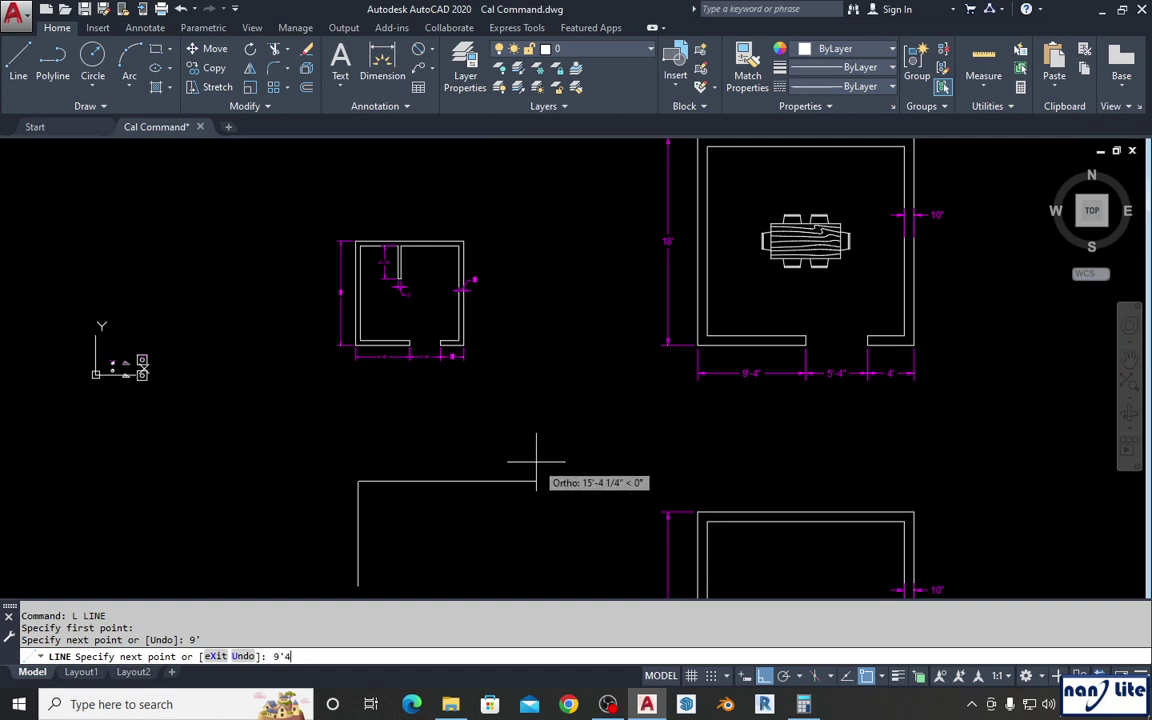
key(Return)
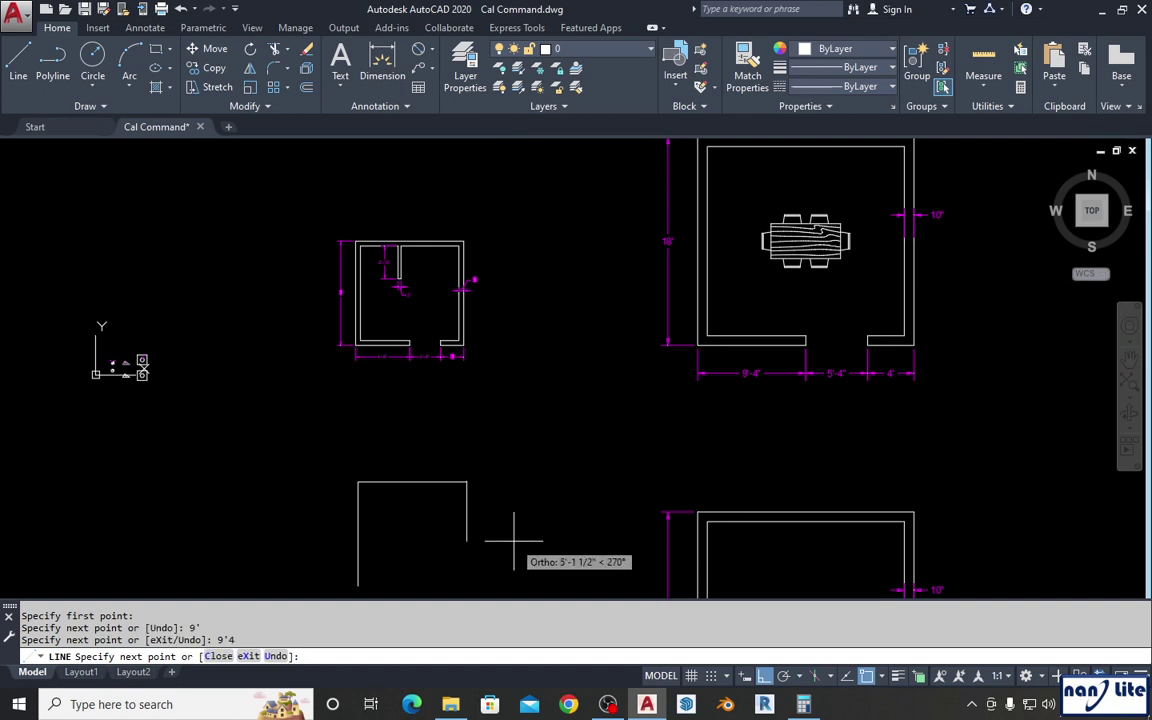
key(Escape)
key(Escape)
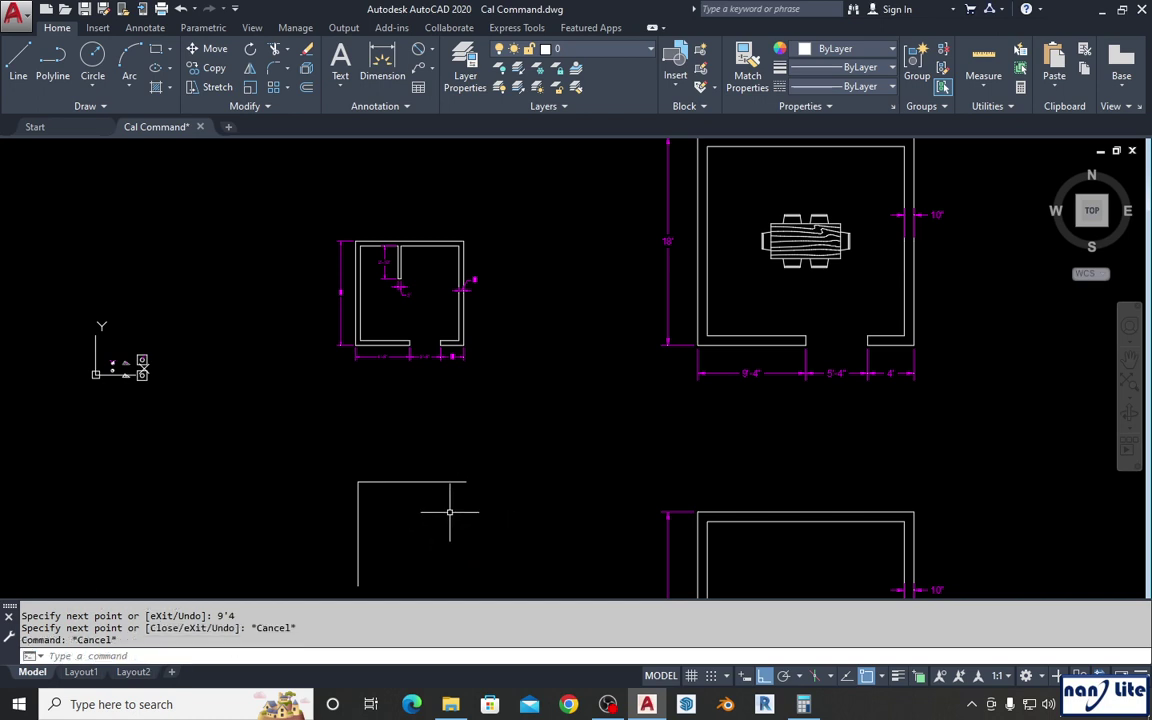
click(452, 509)
click(428, 465)
Erase the top line and redraw it at 9'-4" using 'CAL with 4'8+2'8+2'.
key(Delete)
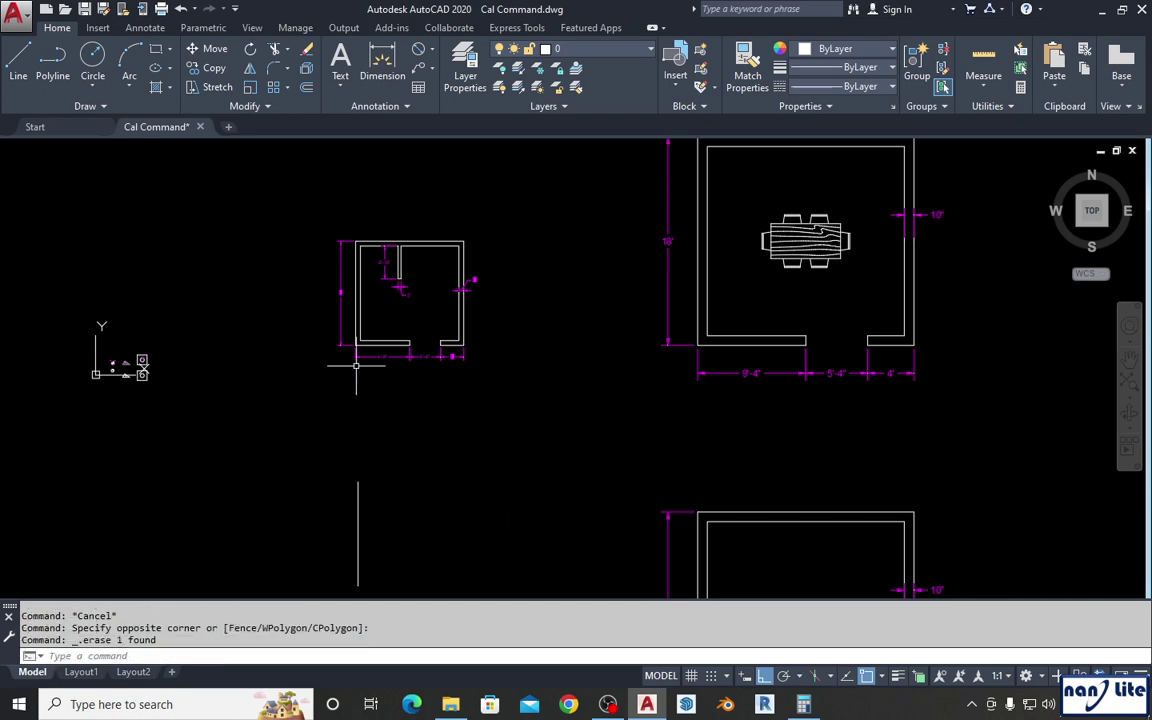
scroll(406, 360, up, 2)
scroll(424, 368, up, 2)
scroll(432, 327, up, 2)
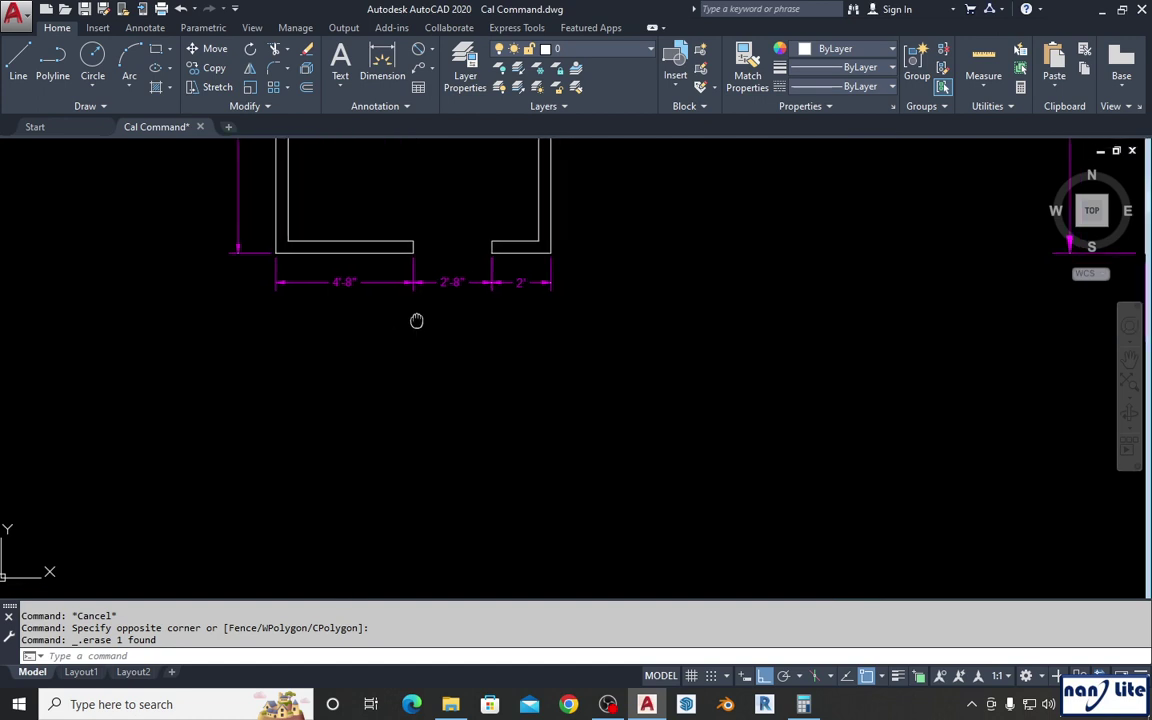
scroll(390, 330, down, 2)
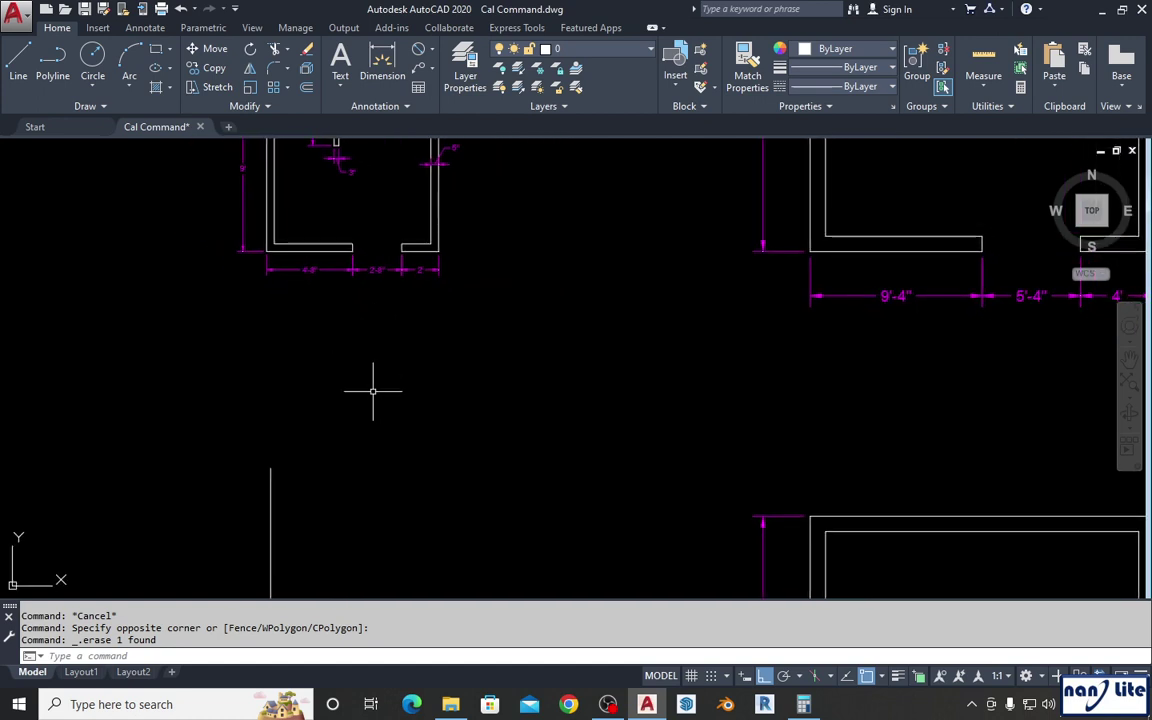
text(l)
key(Return)
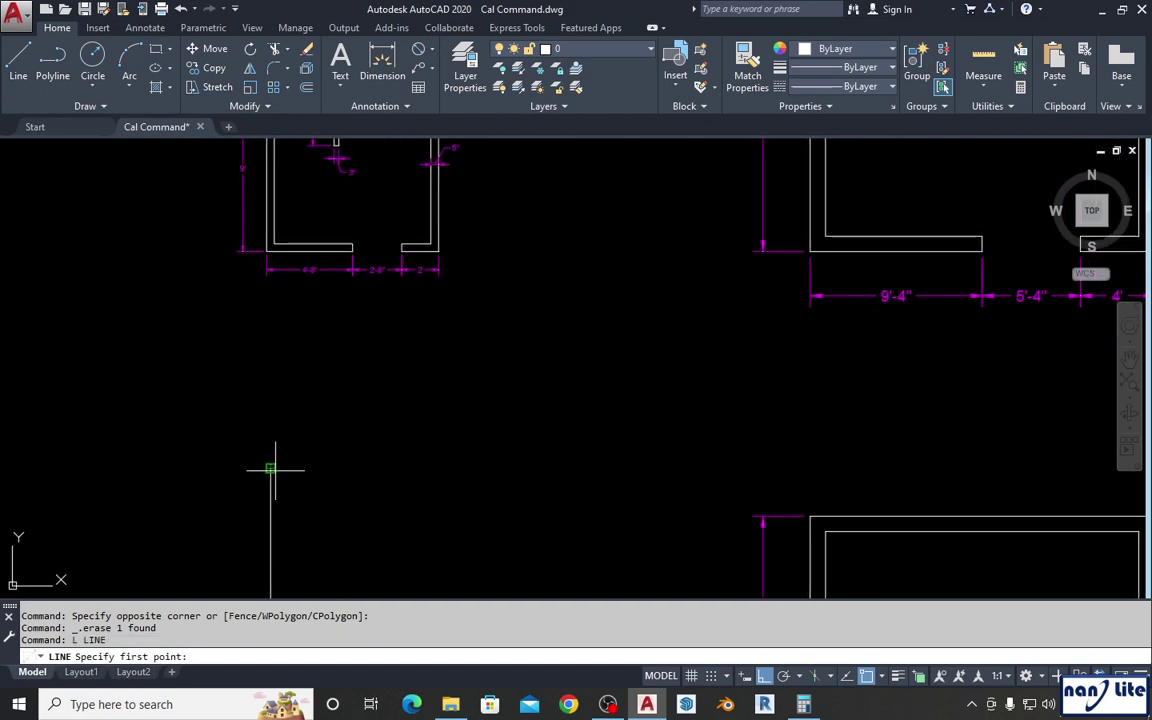
click(270, 468)
text('cal)
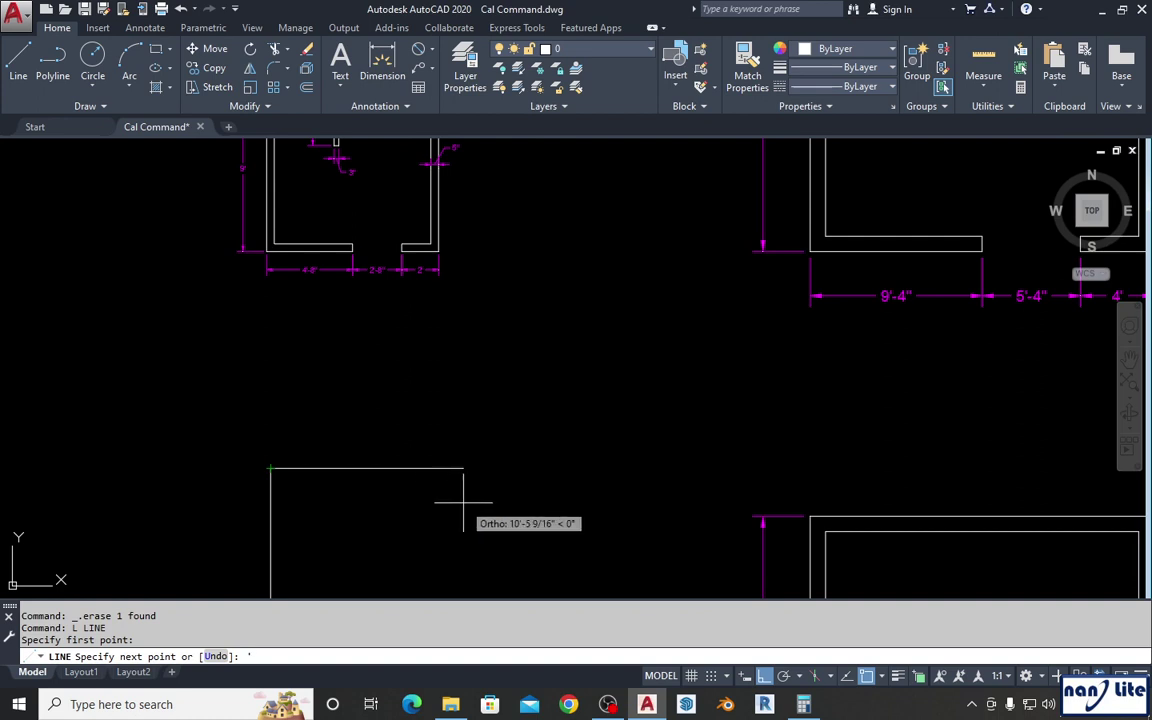
key(Return)
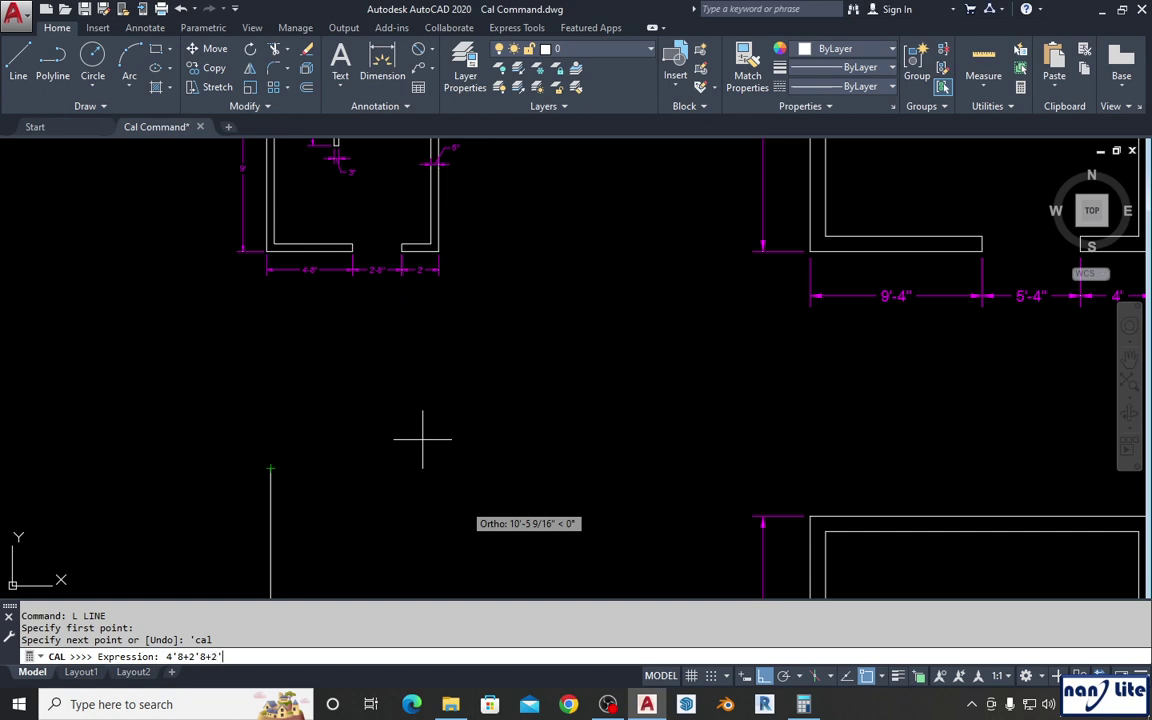
key(Return)
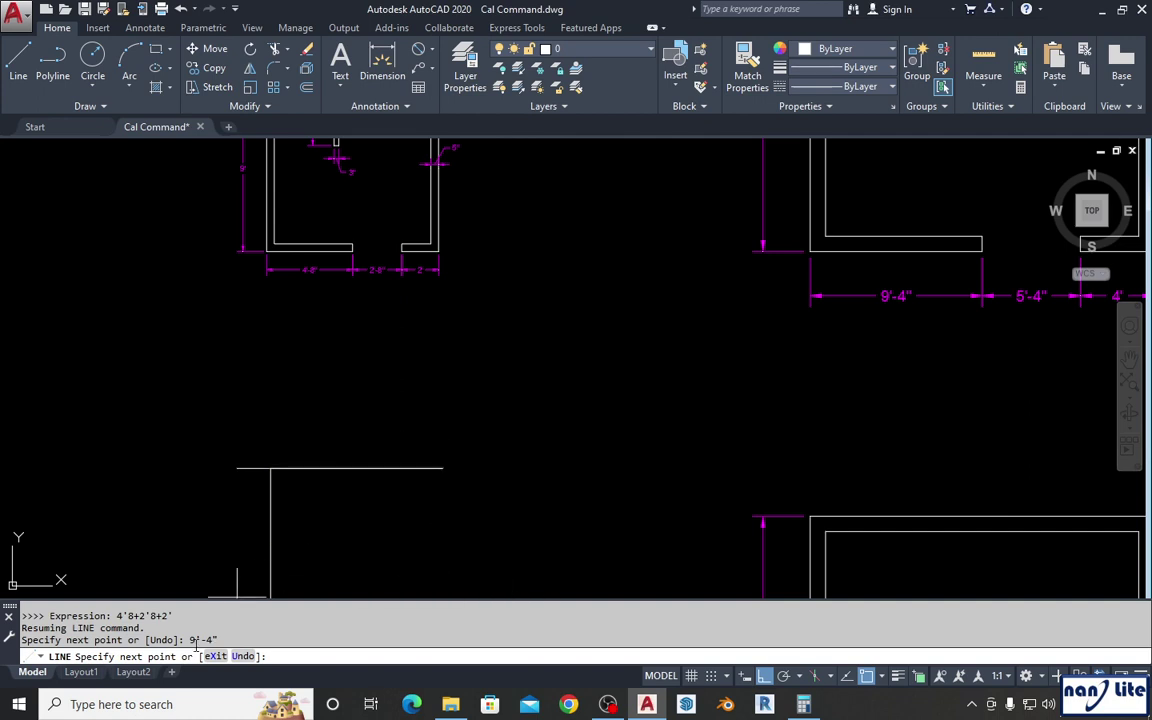
Draw the 9' right side and close the outline at the starting corner.
middle_drag(432, 530, 437, 495)
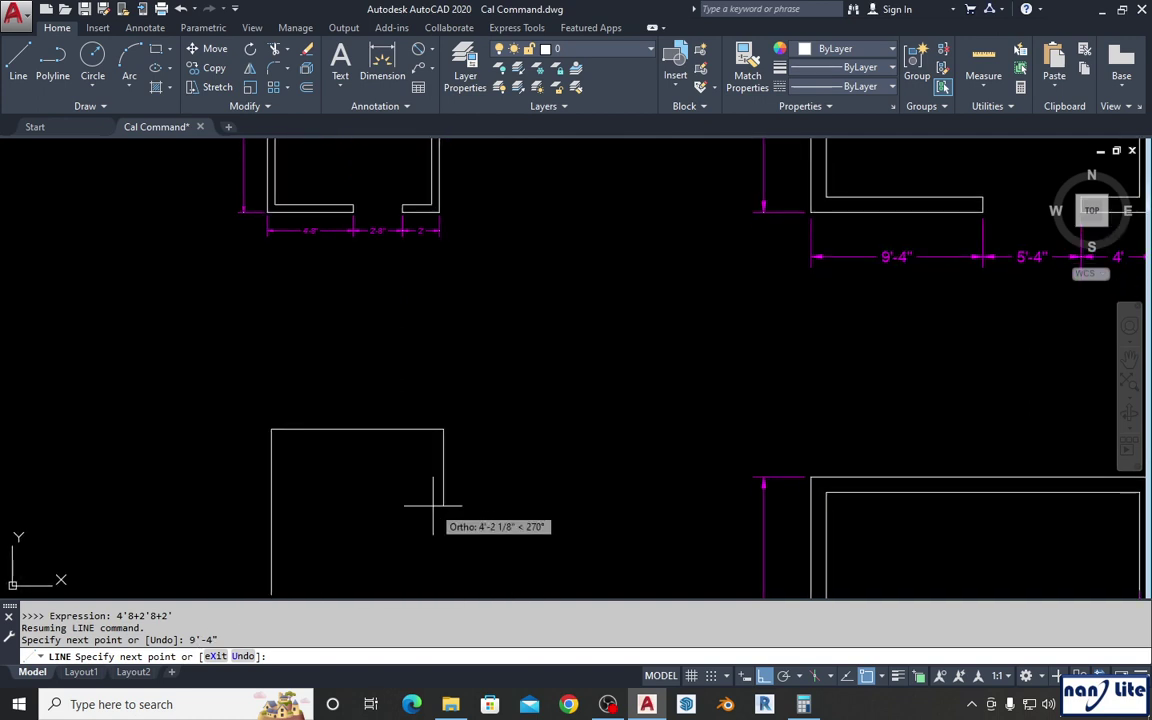
scroll(432, 505, down, 2)
scroll(432, 512, up, 2)
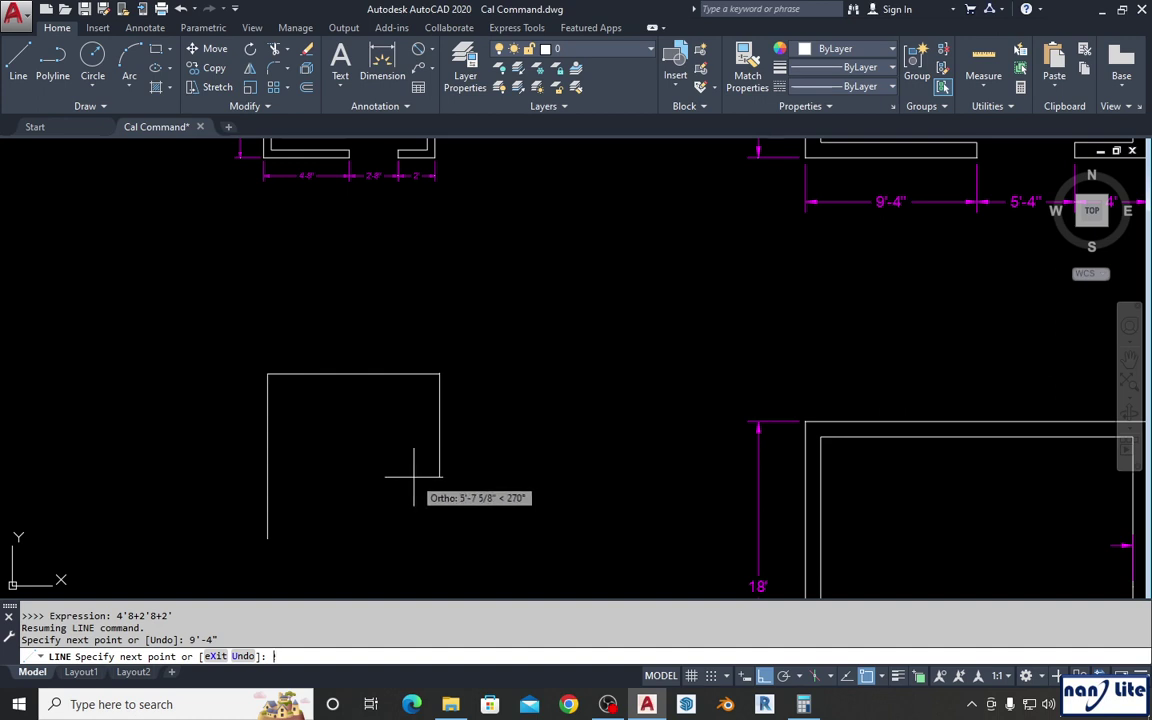
text(9')
key(Return)
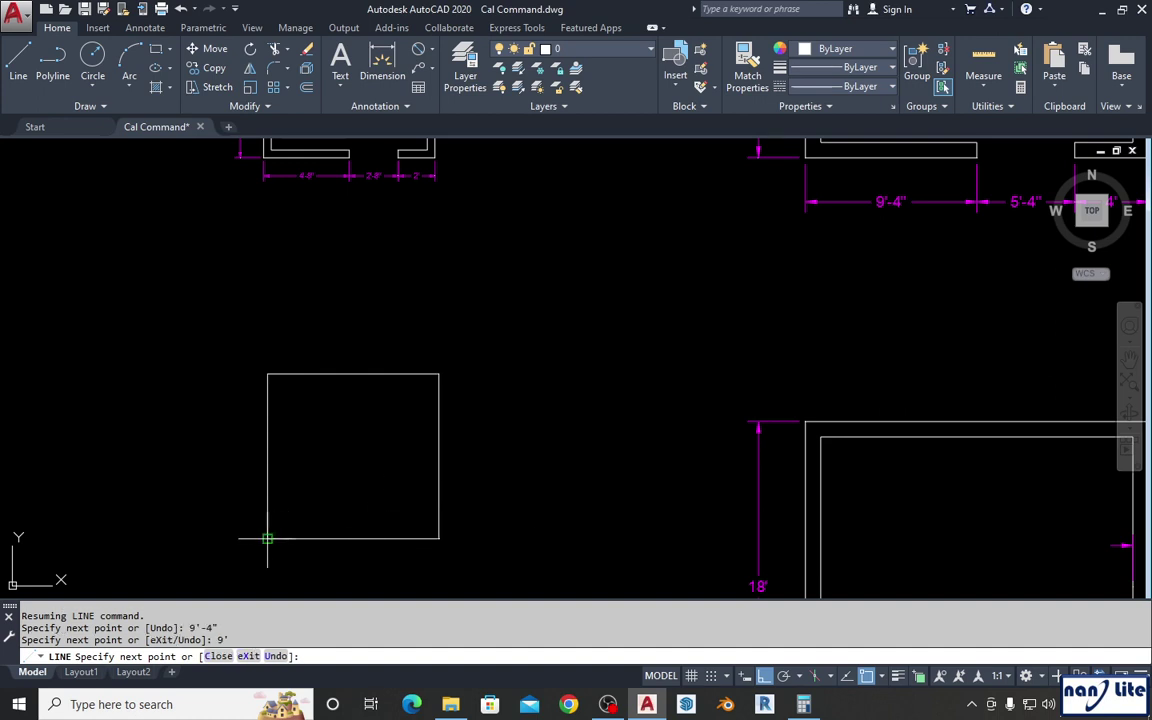
click(267, 539)
key(Return)
scroll(368, 481, down, 4)
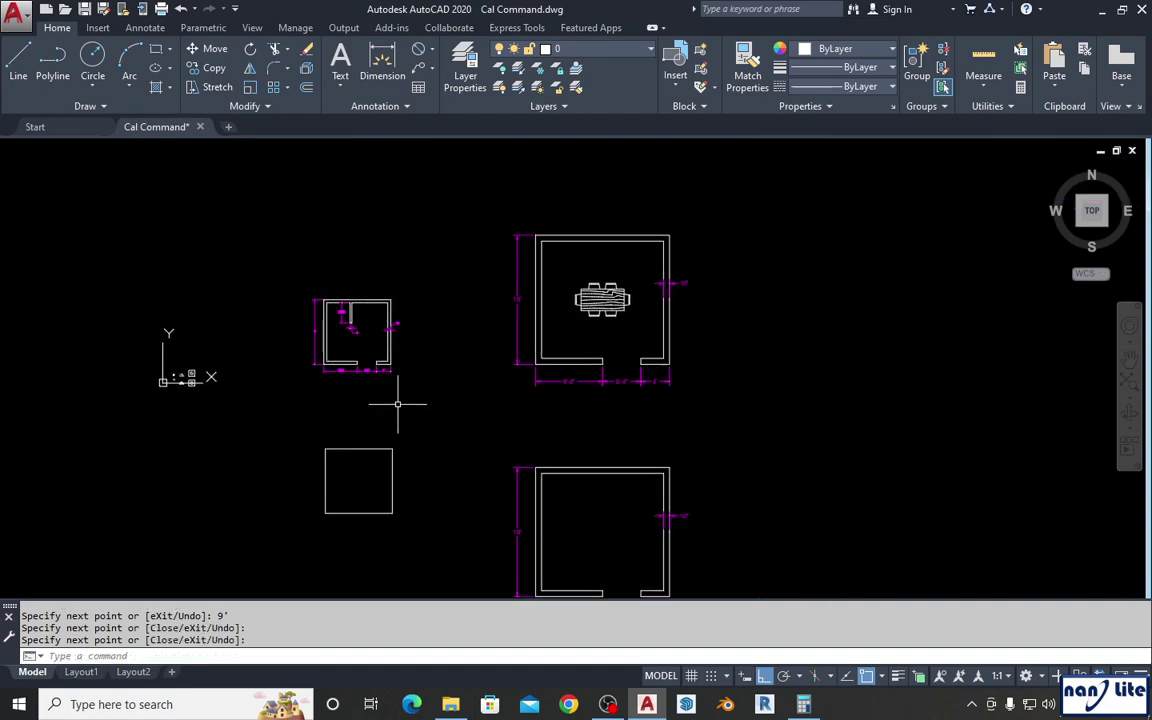
scroll(378, 420, up, 1)
scroll(365, 380, up, 1)
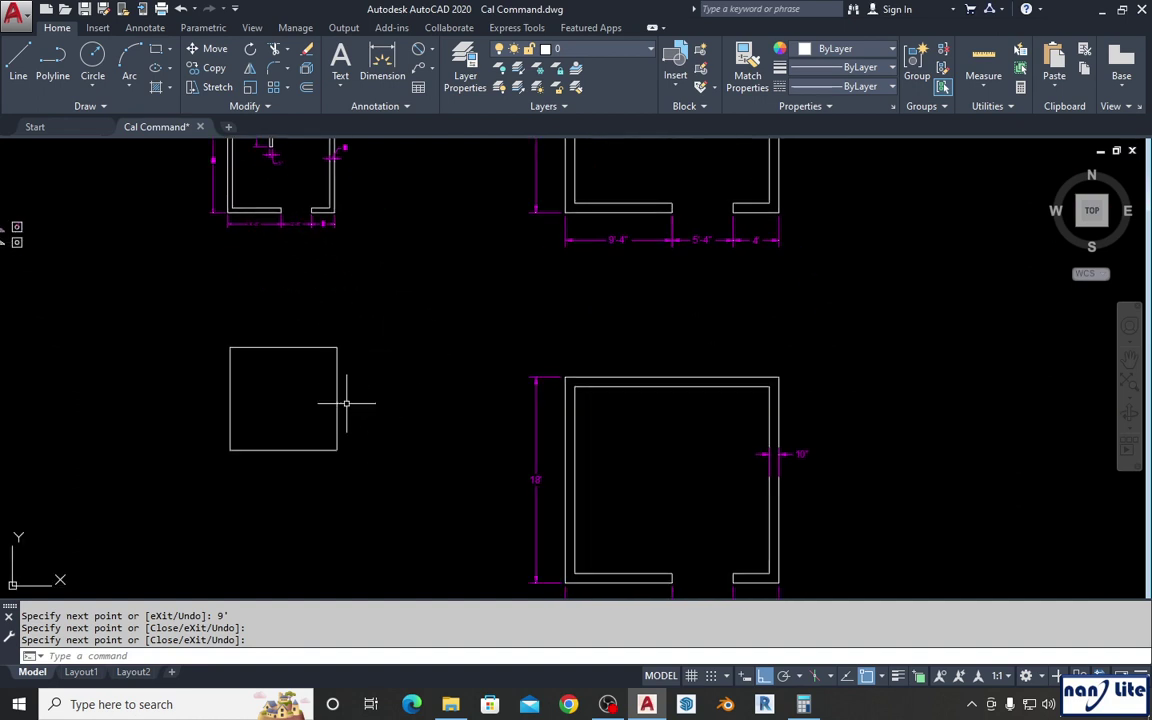
scroll(345, 398, down, 4)
middle_drag(386, 406, 306, 463)
scroll(260, 420, up, 4)
scroll(252, 380, up, 2)
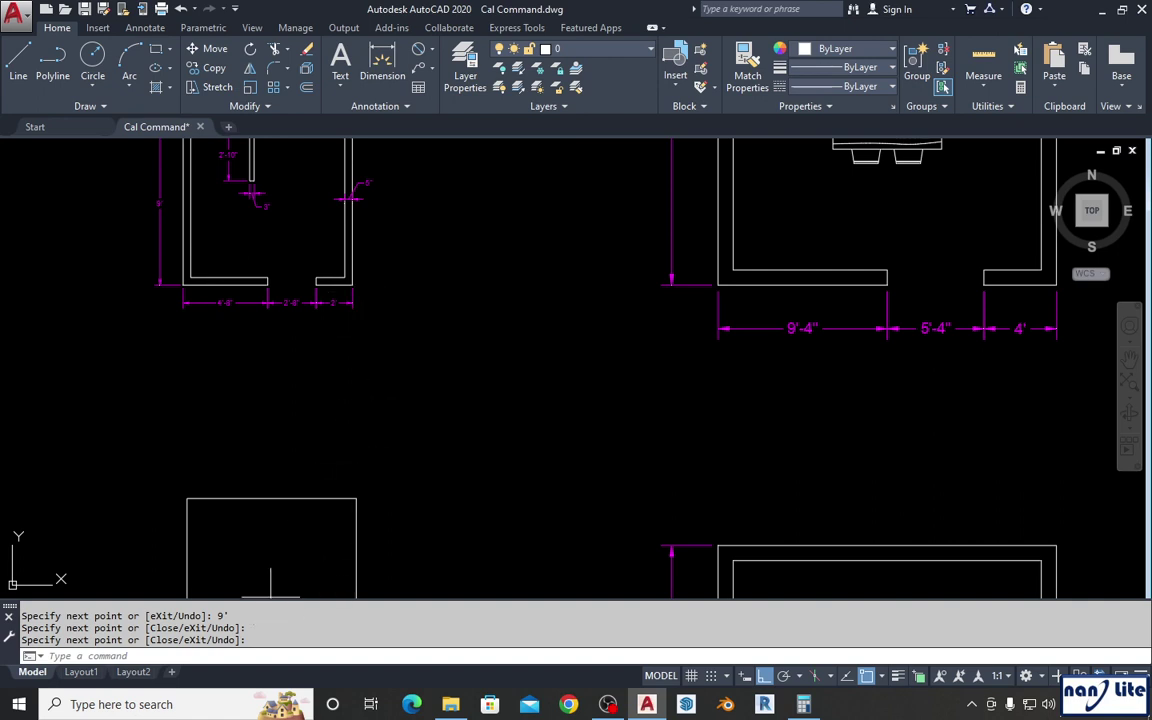
click(269, 596)
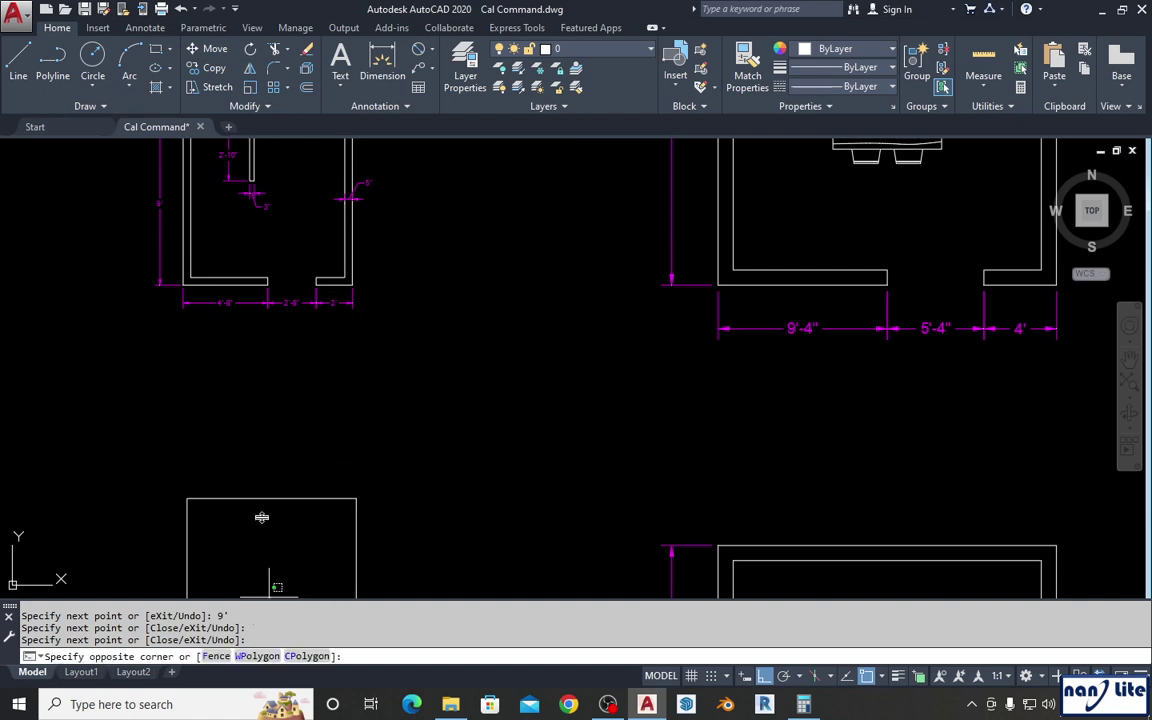
key(Escape)
key(F2)
key(Escape)
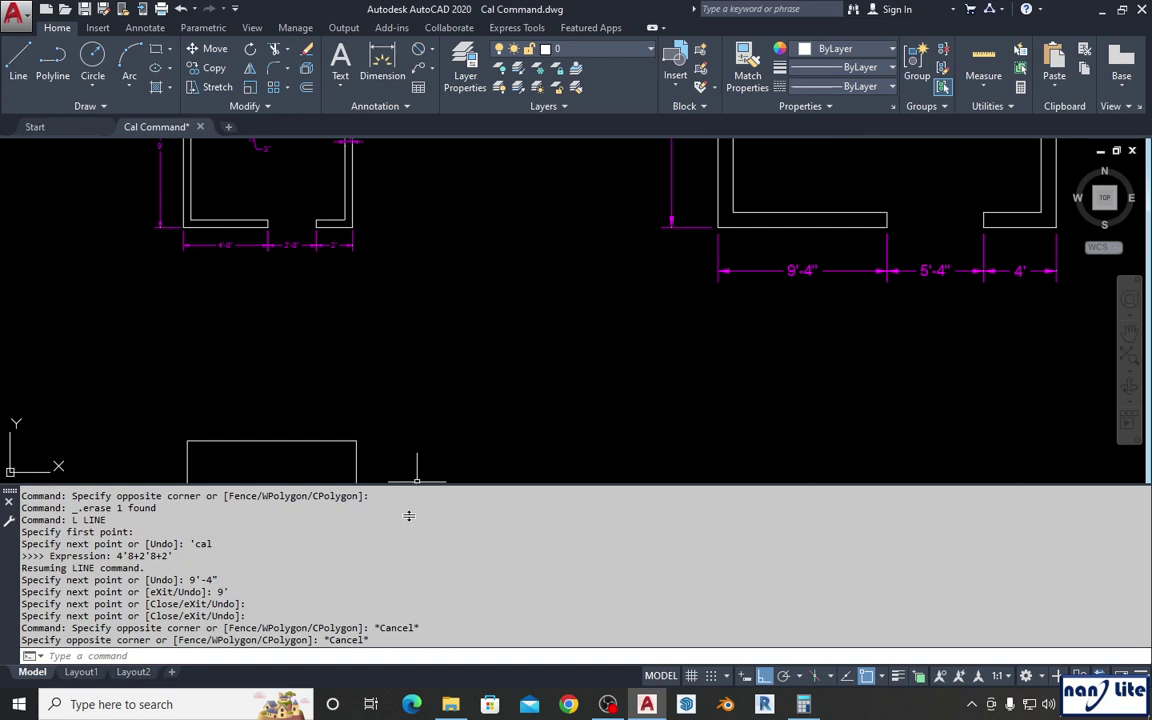
drag(411, 486, 413, 604)
scroll(548, 463, down, 5)
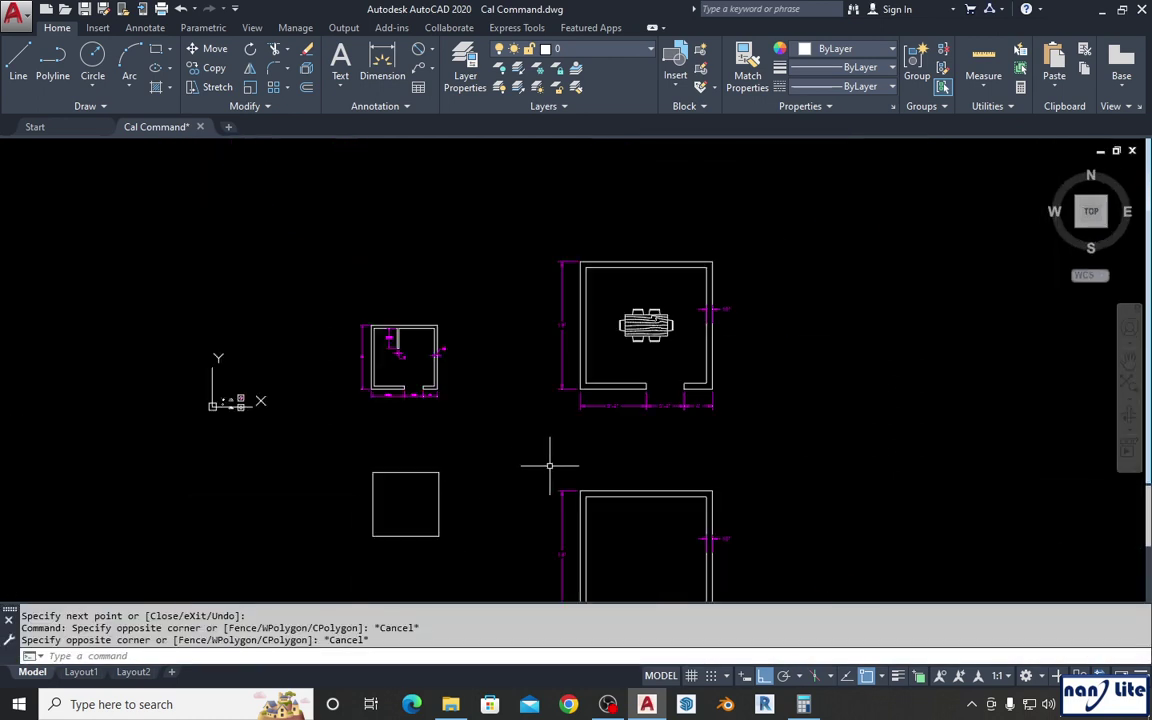
scroll(548, 463, up, 1)
middle_drag(586, 442, 560, 382)
mouse_move(681, 380)
middle_down()
mouse_move(633, 387)
mouse_move(676, 334)
middle_up()
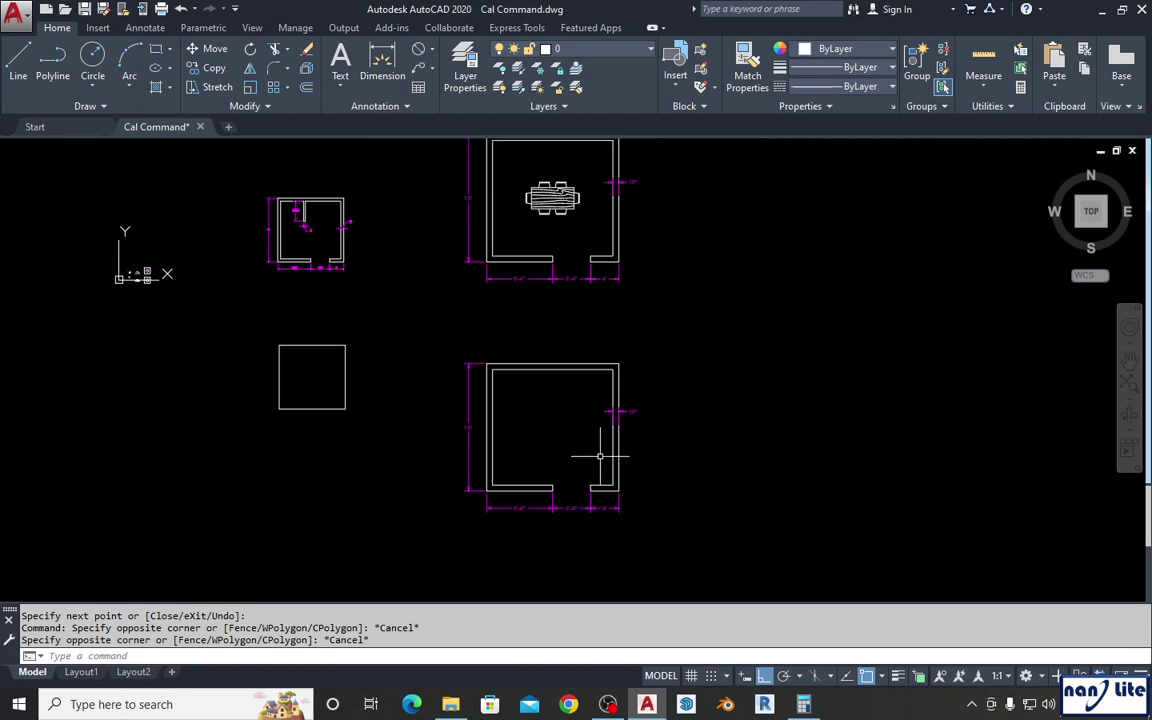
scroll(572, 325, up, 1)
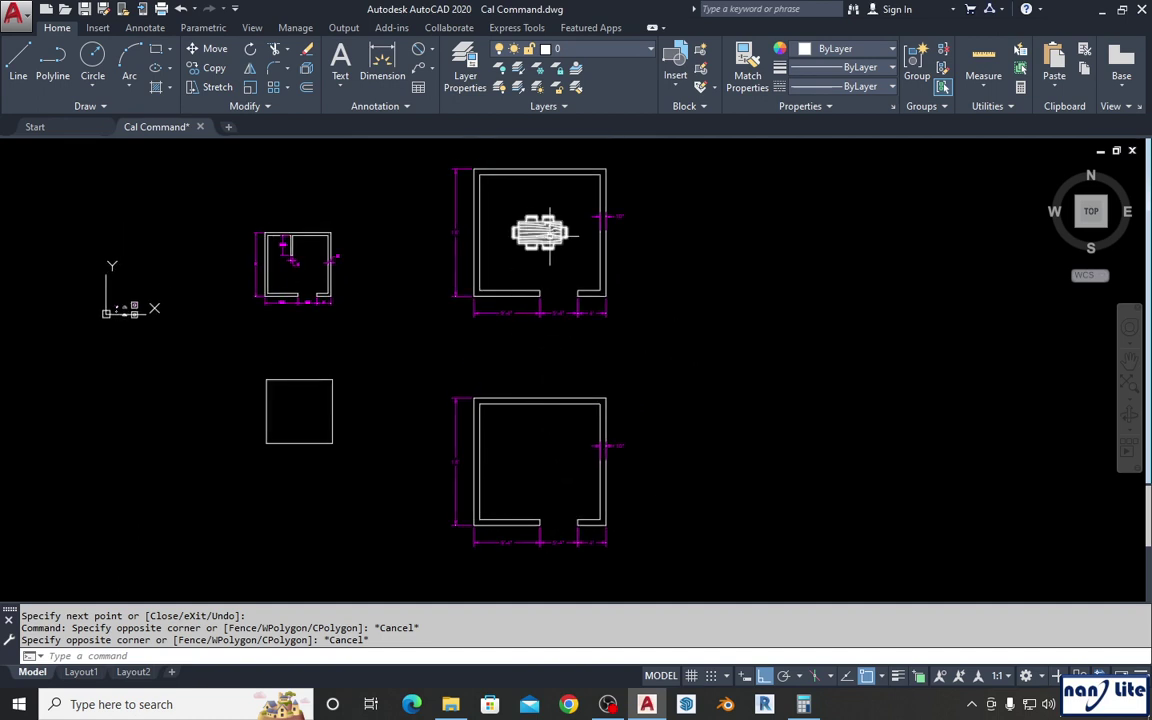
scroll(590, 310, up, 3)
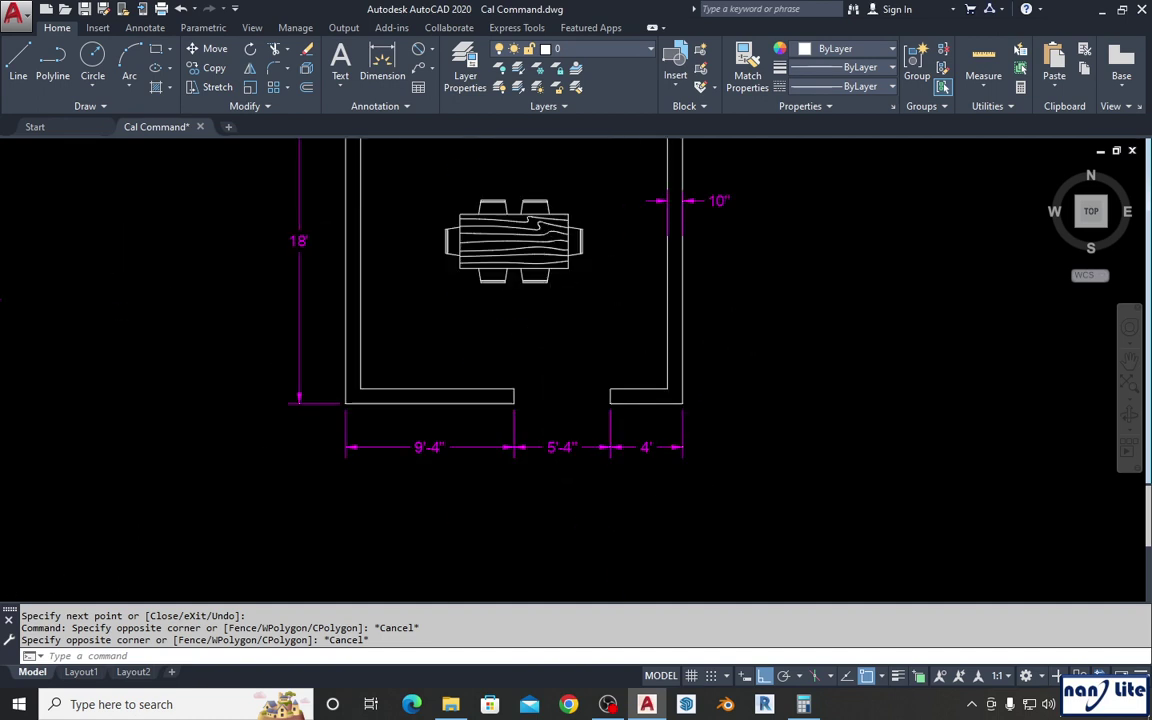
Select the dining-set table block, then briefly open and close the Insert block gallery.
scroll(548, 285, down, 4)
scroll(561, 311, up, 2)
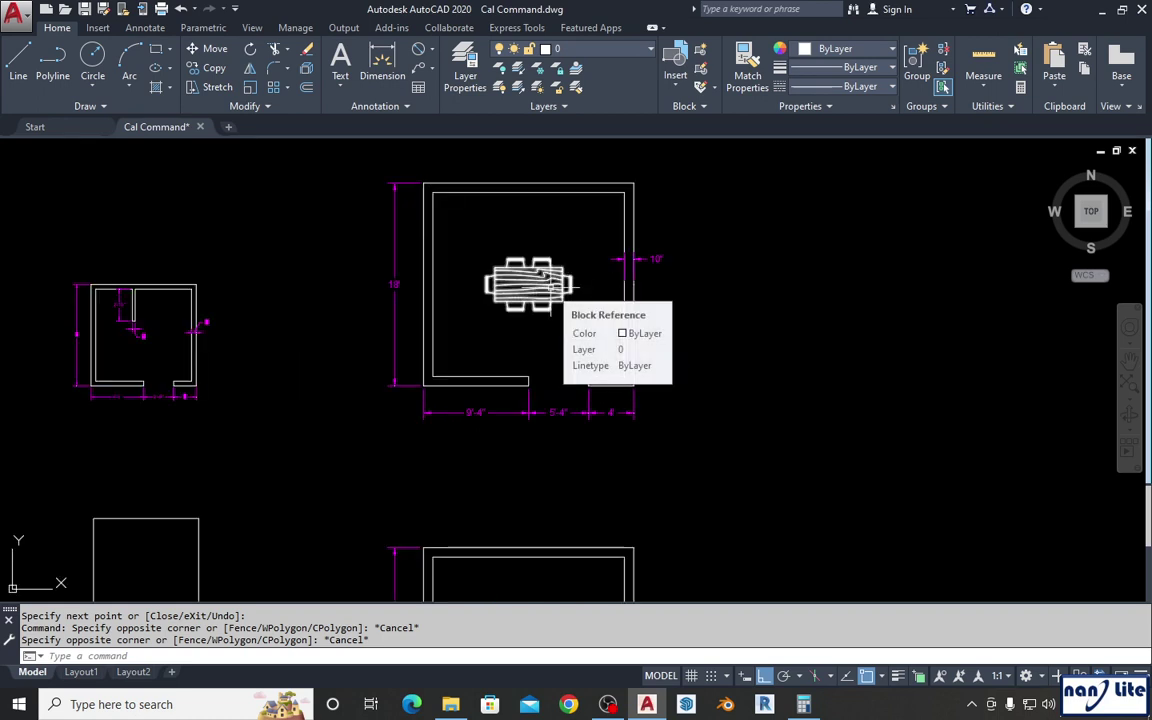
click(551, 287)
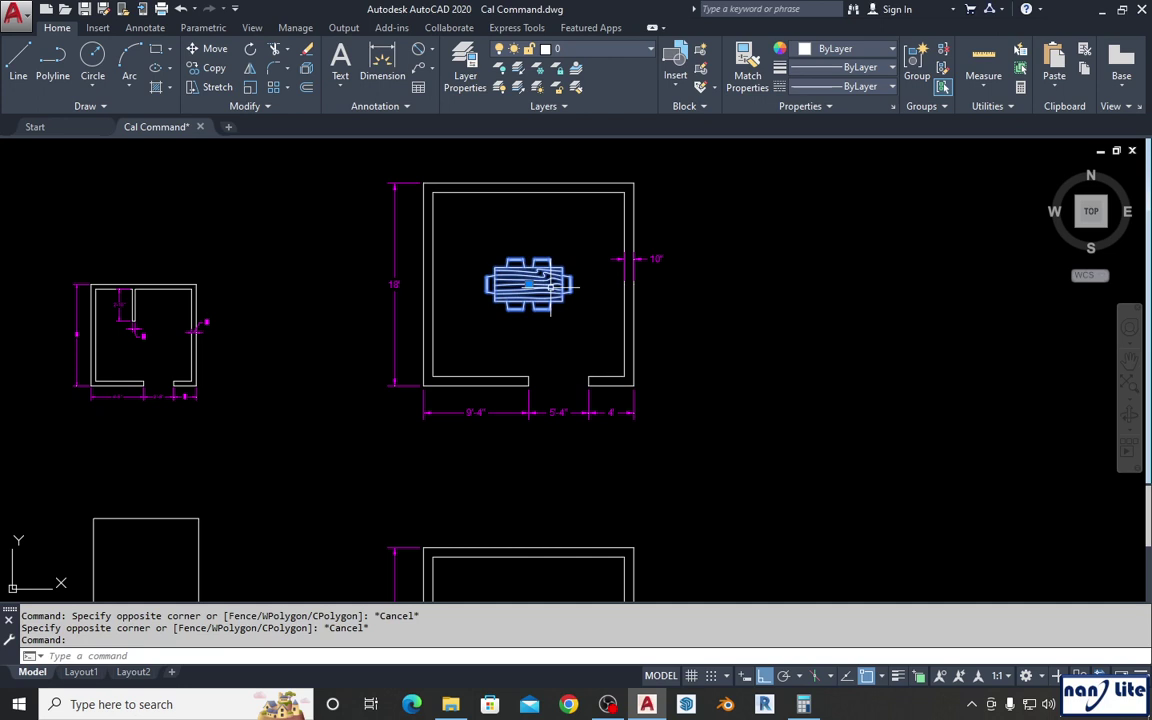
key(Escape)
key(Escape)
click(97, 28)
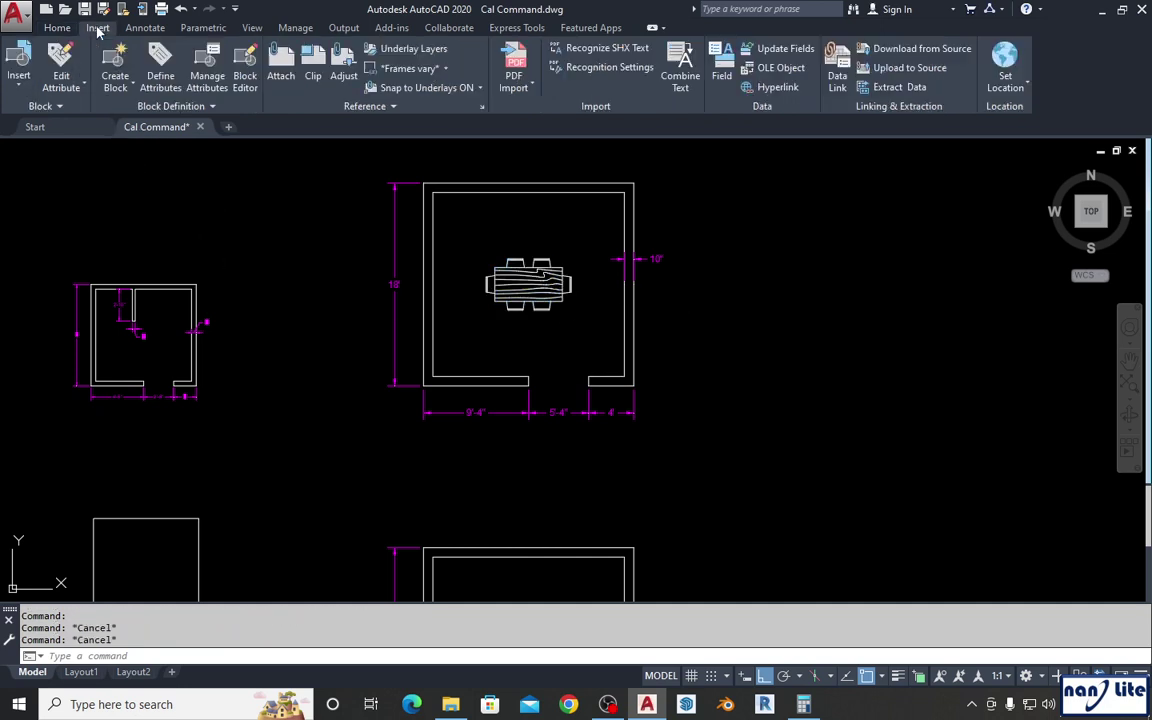
click(18, 75)
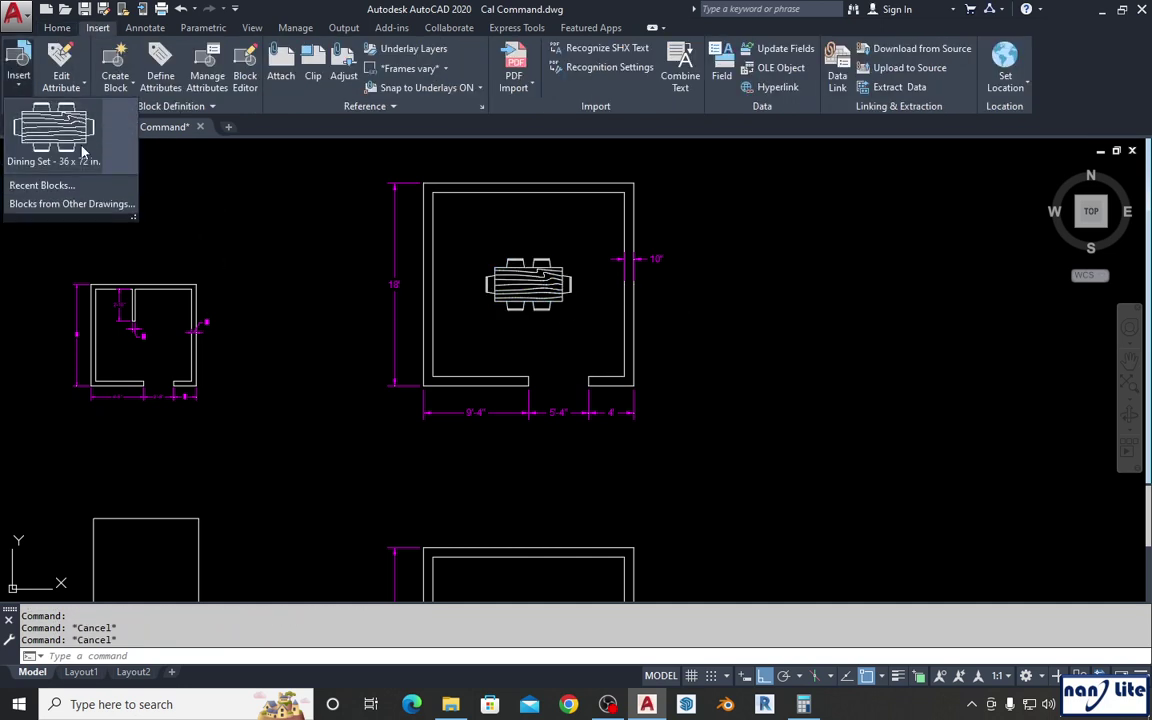
key(Escape)
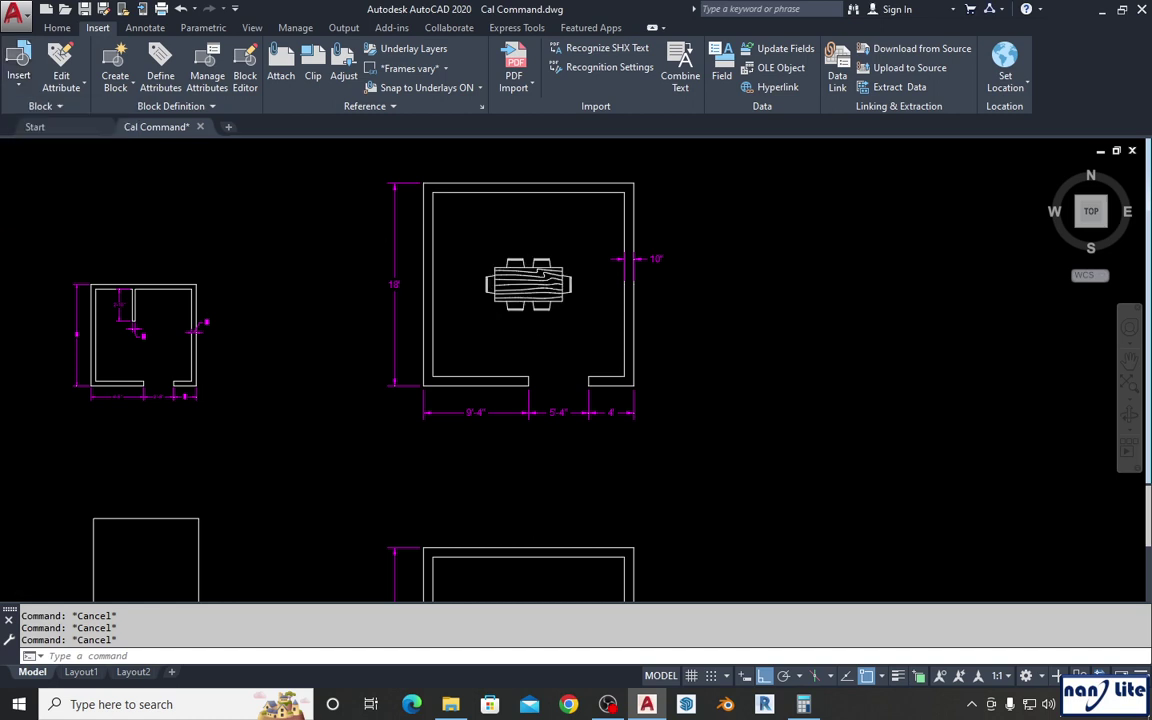
Pan to the lower room and reselect the upper room's table block to inspect it.
middle_drag(561, 312, 561, 257)
scroll(555, 285, down, 3)
mouse_move(546, 486)
middle_down()
mouse_move(546, 401)
mouse_move(535, 387)
mouse_move(530, 418)
middle_up()
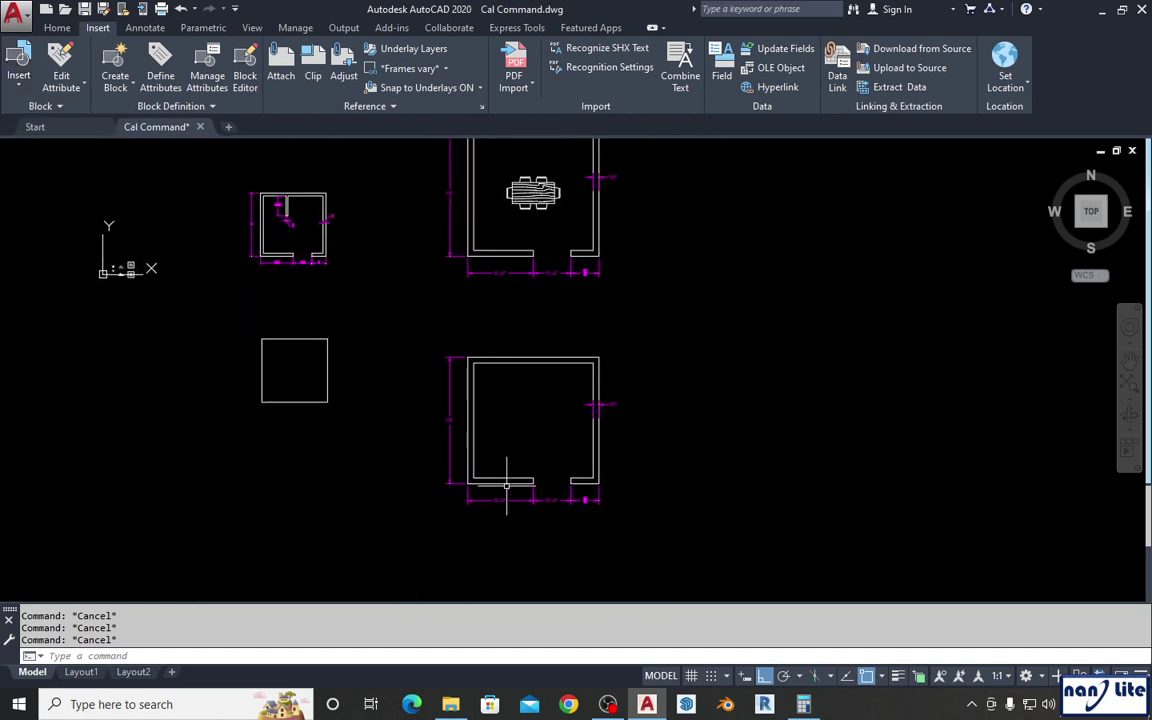
middle_drag(522, 303, 516, 327)
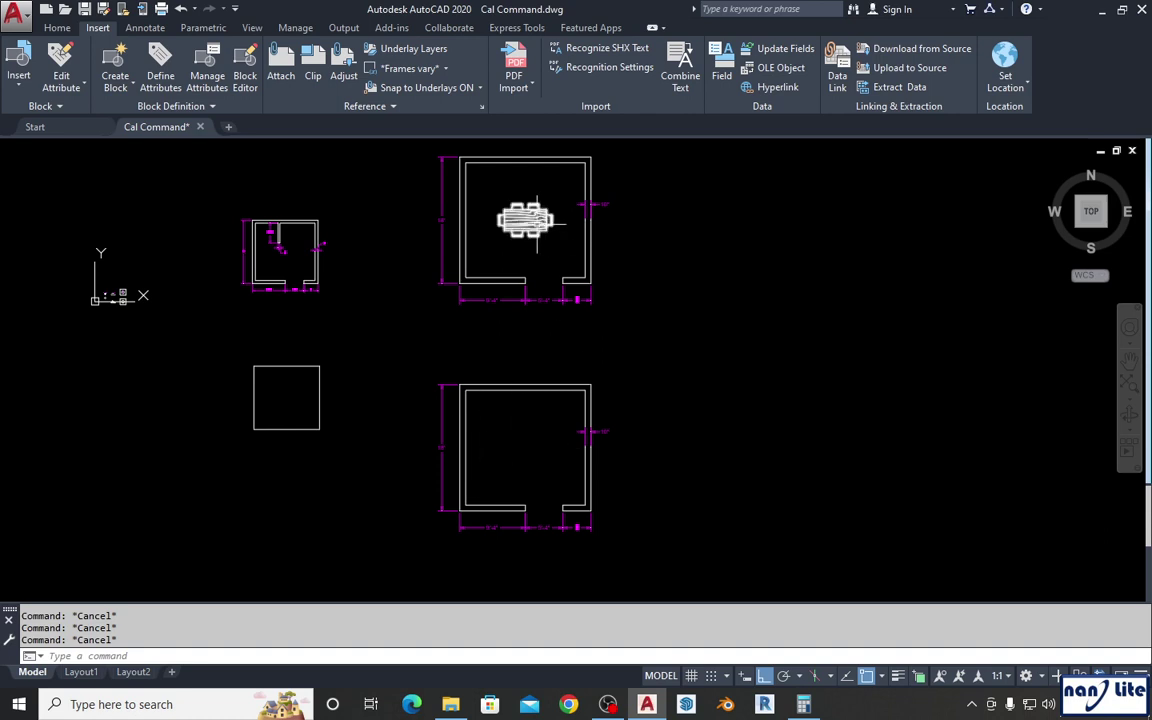
click(537, 222)
scroll(535, 210, up, 6)
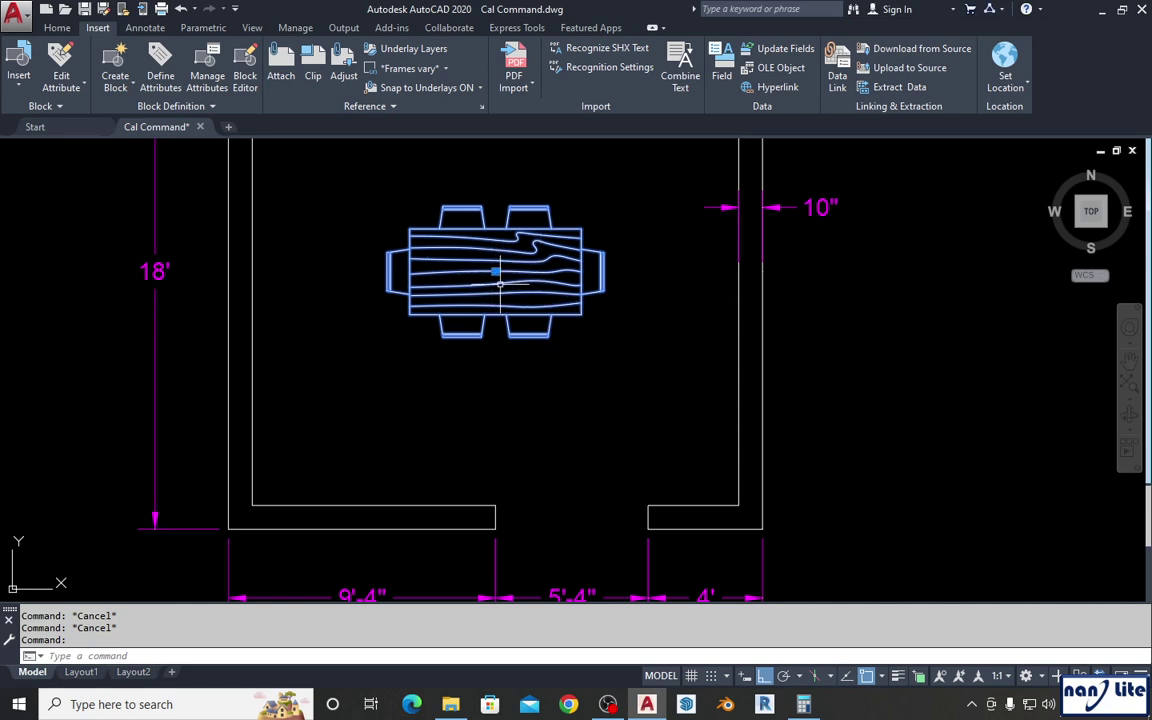
key(Escape)
click(546, 306)
click(345, 183)
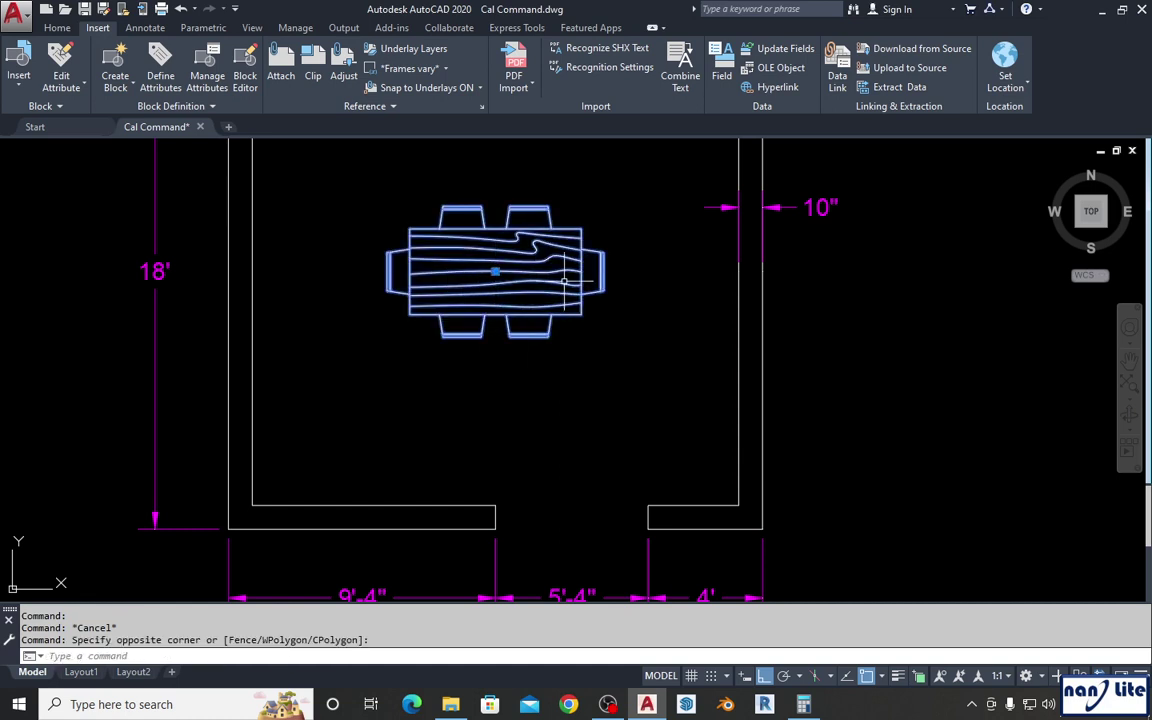
scroll(565, 275, down, 5)
key(Escape)
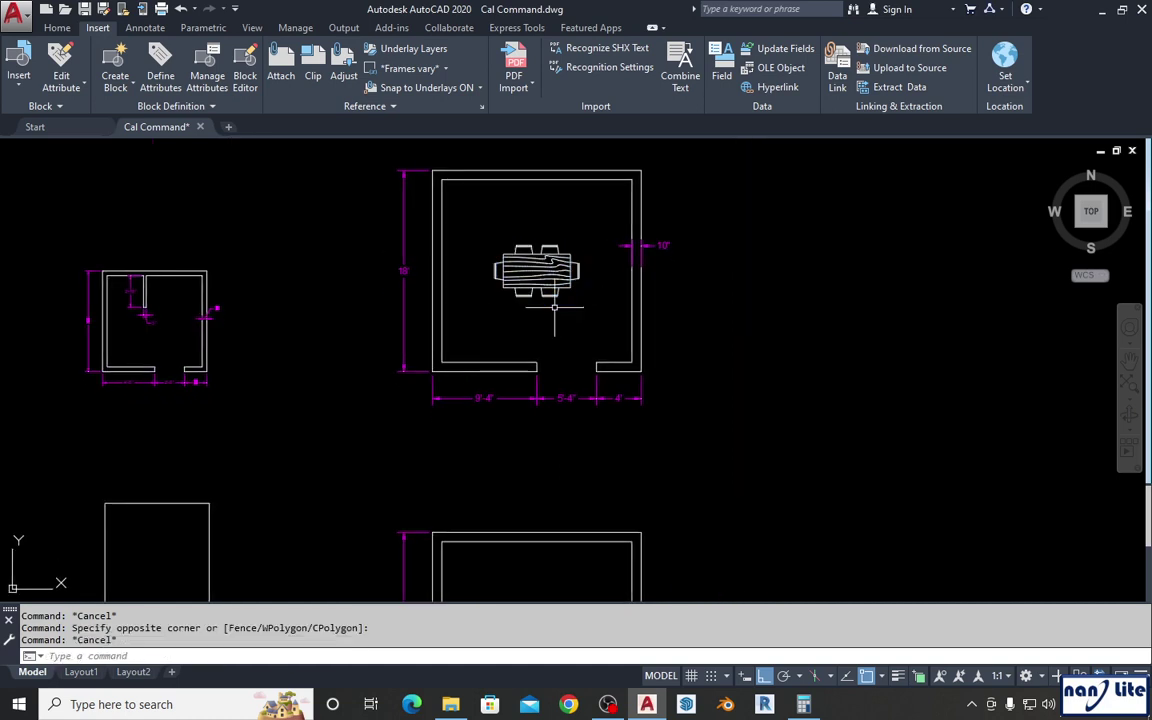
scroll(538, 270, down, 2)
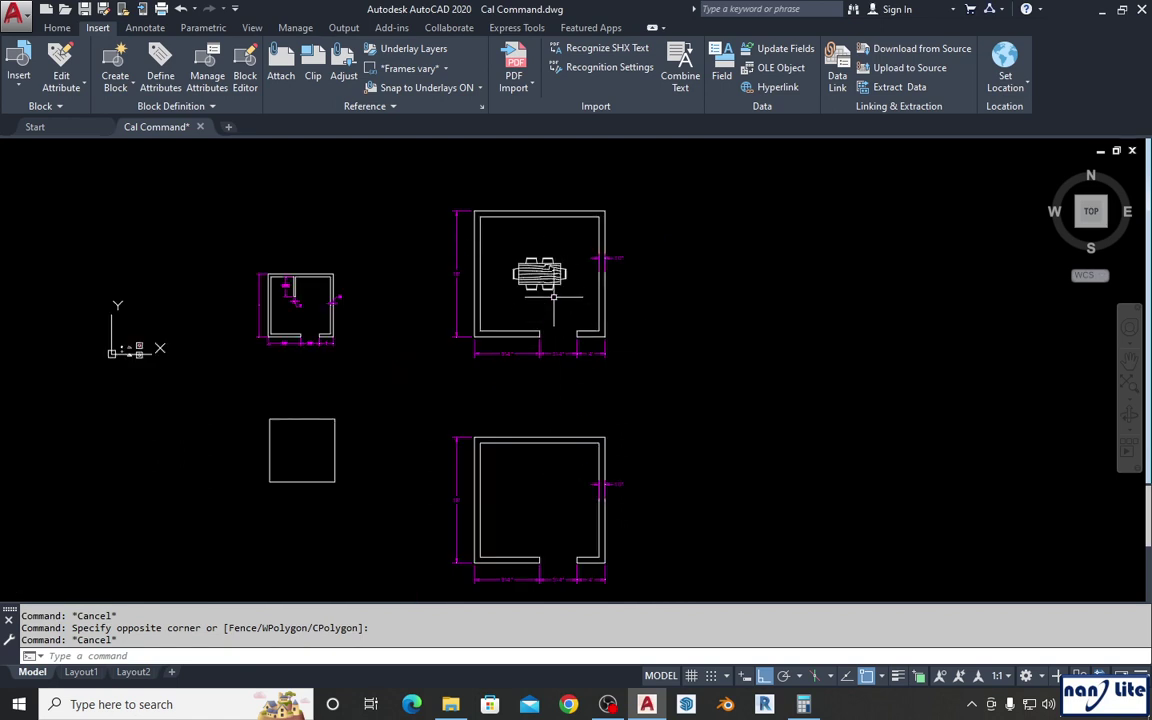
Check the table once more, then display the gallery showing Dining Set - 36 x 72 in.
middle_drag(548, 470, 552, 425)
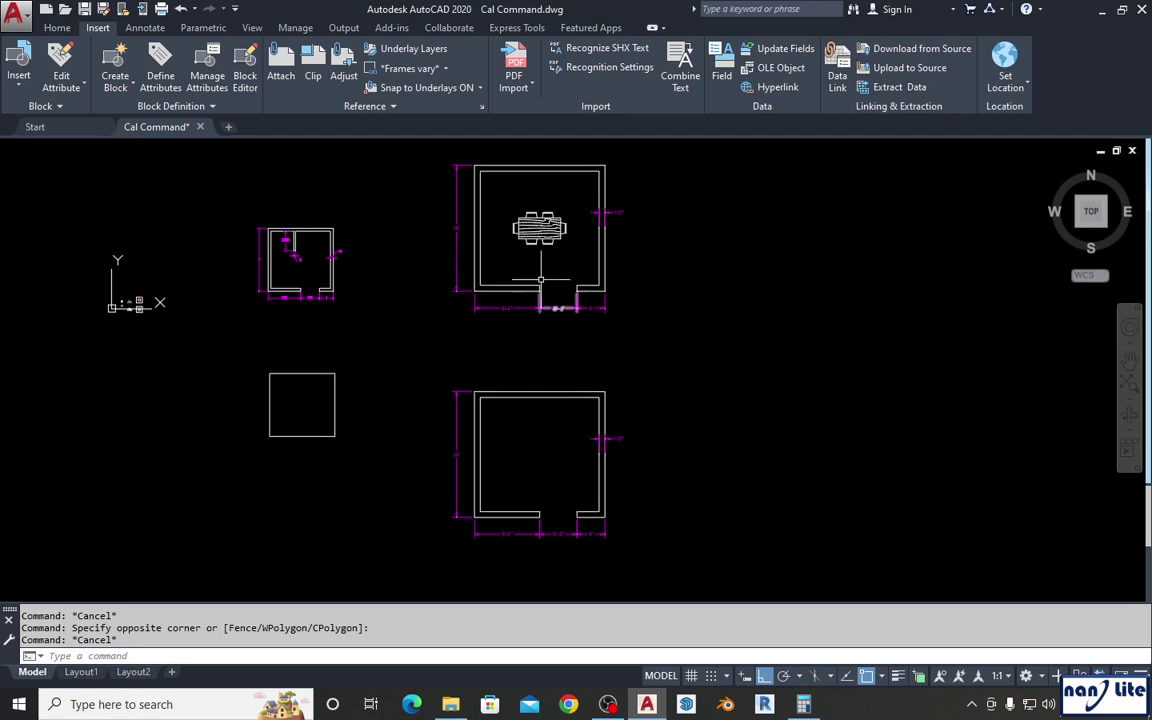
click(550, 238)
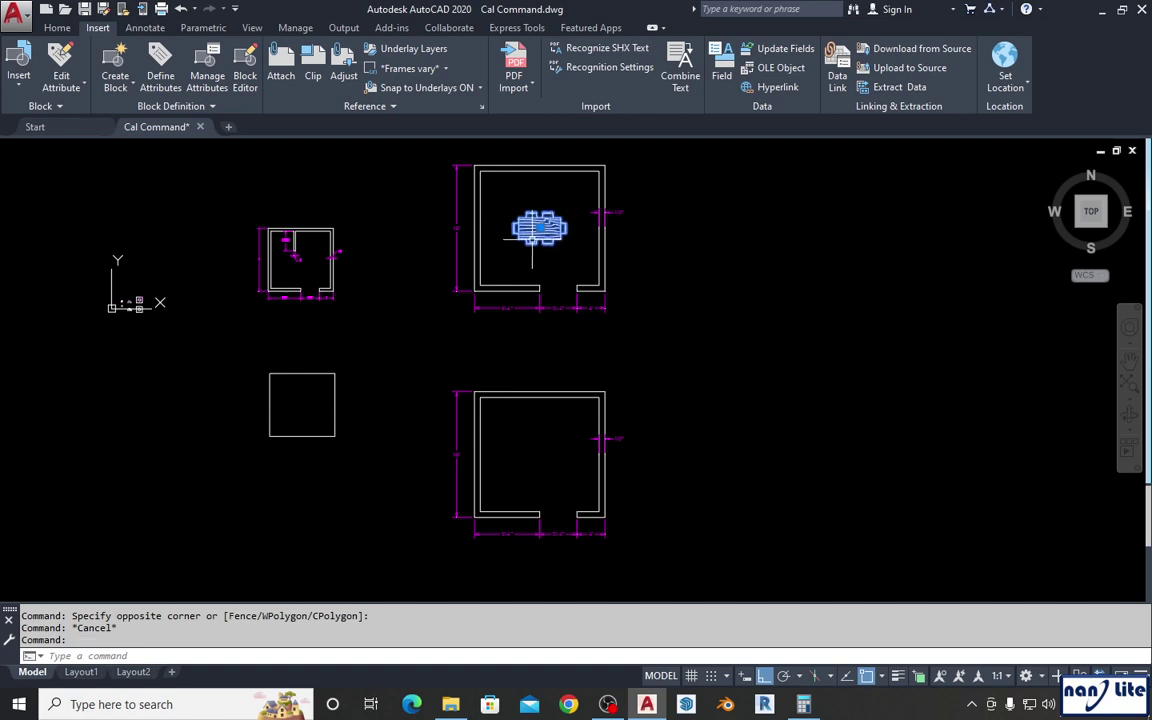
key(Escape)
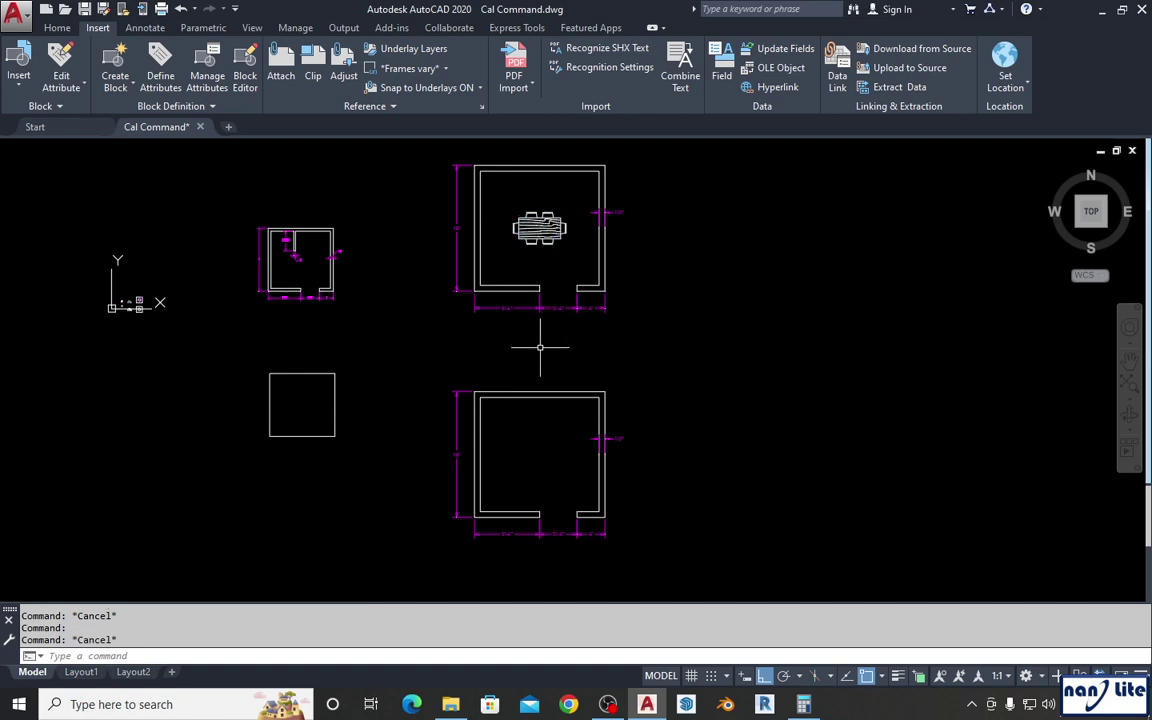
middle_drag(547, 343, 553, 336)
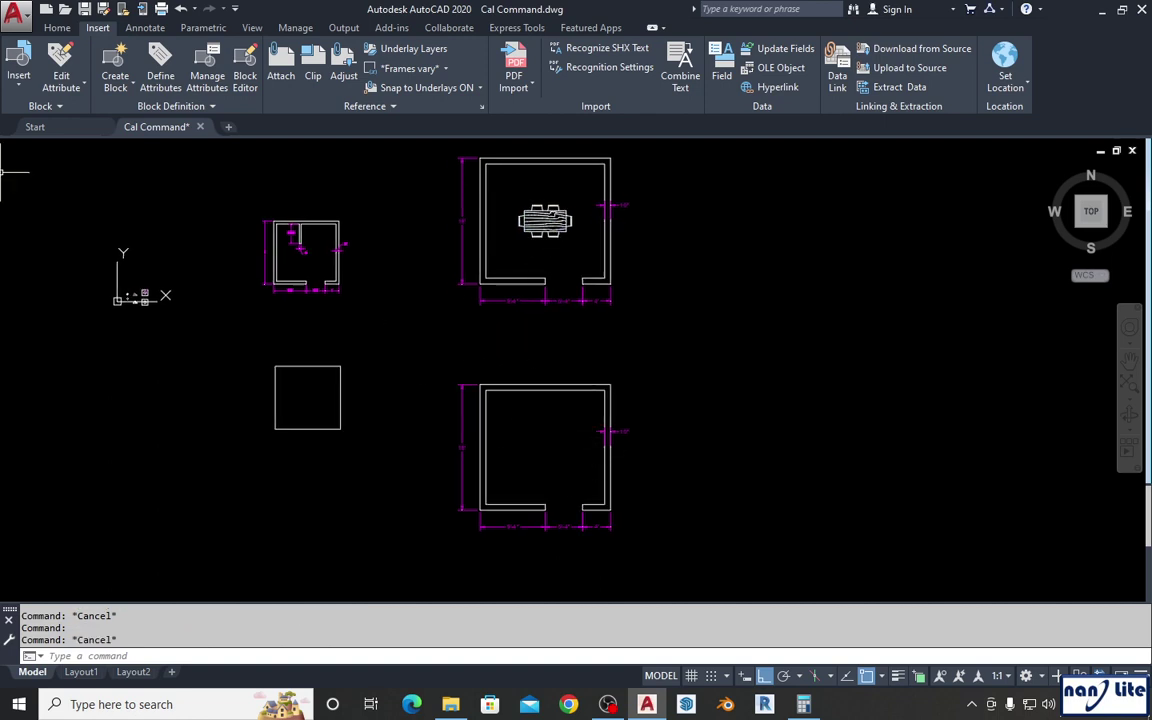
click(15, 91)
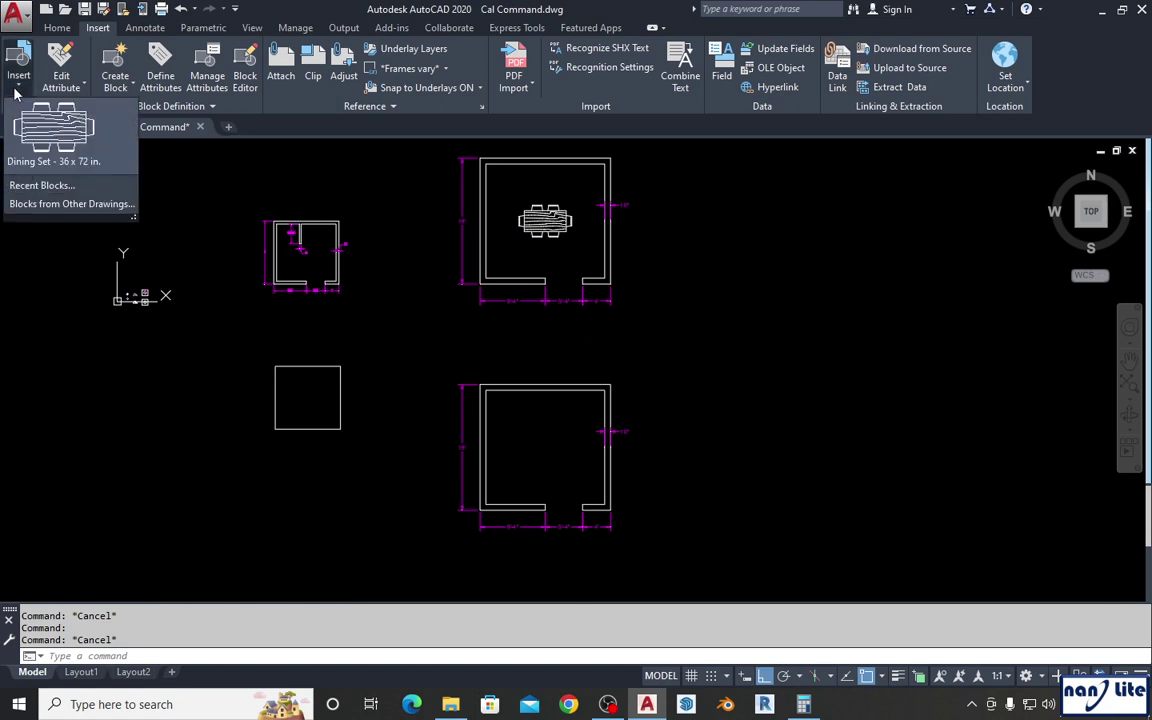
Insert the Dining Set block at 'cal (end+end)/2, picking the lower room's bottom-left corner first.
click(52, 128)
text('cal)
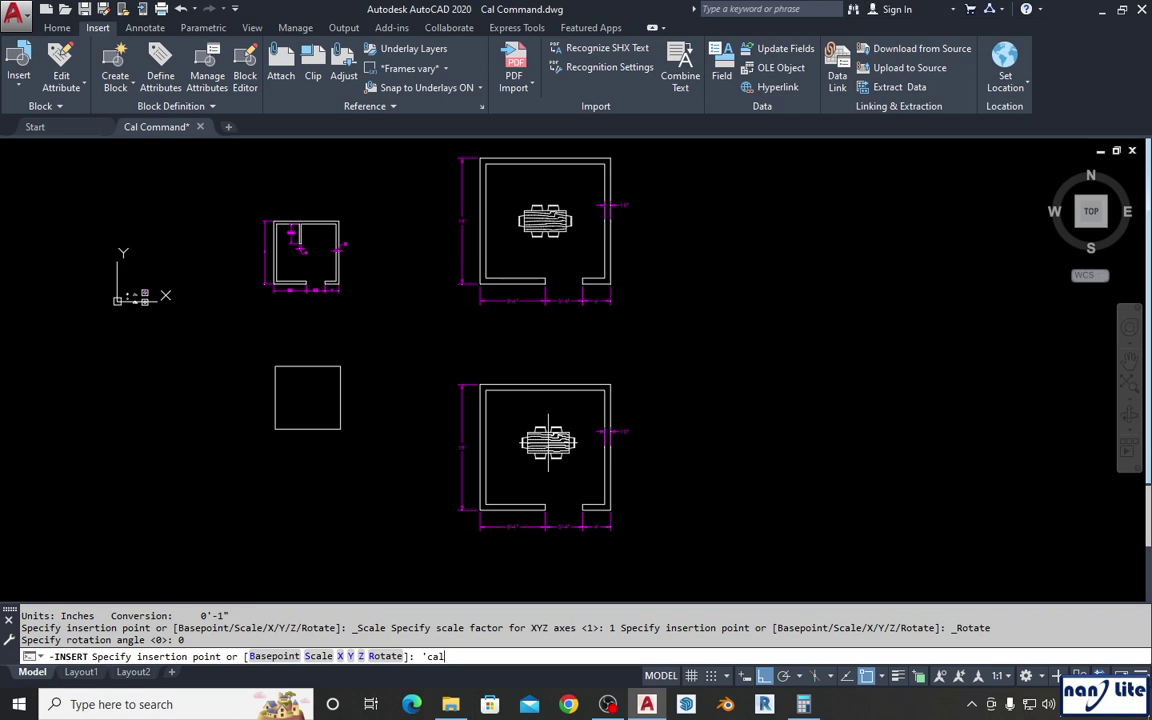
key(Return)
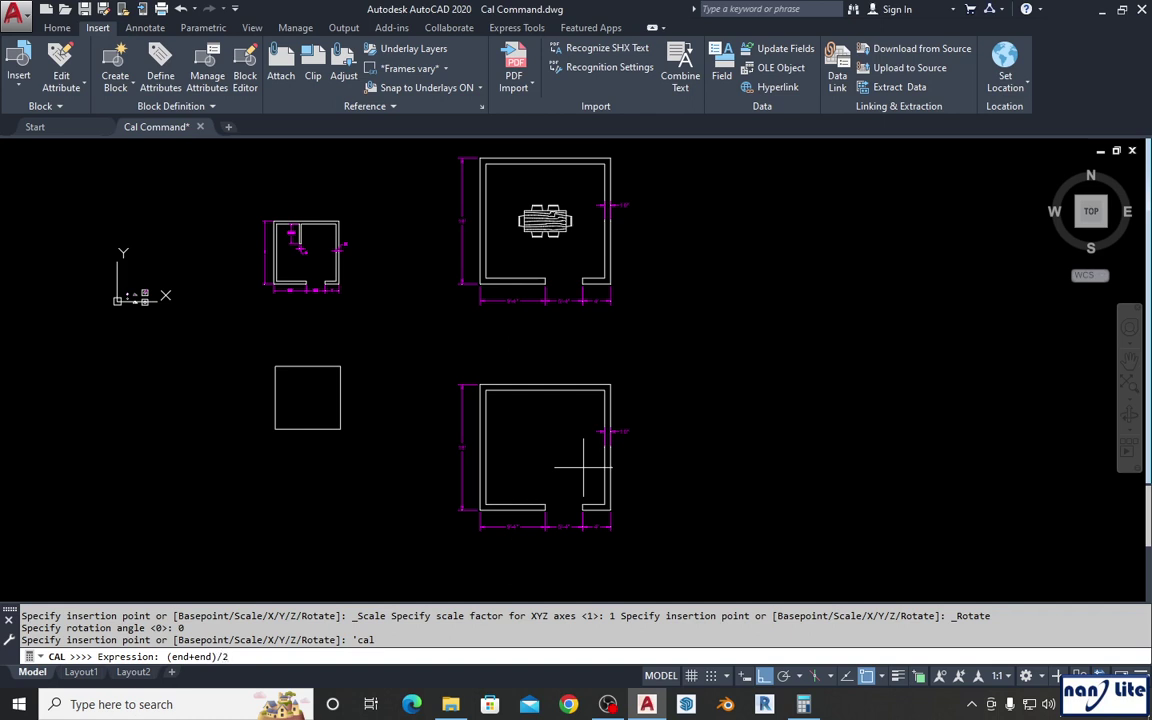
key(Return)
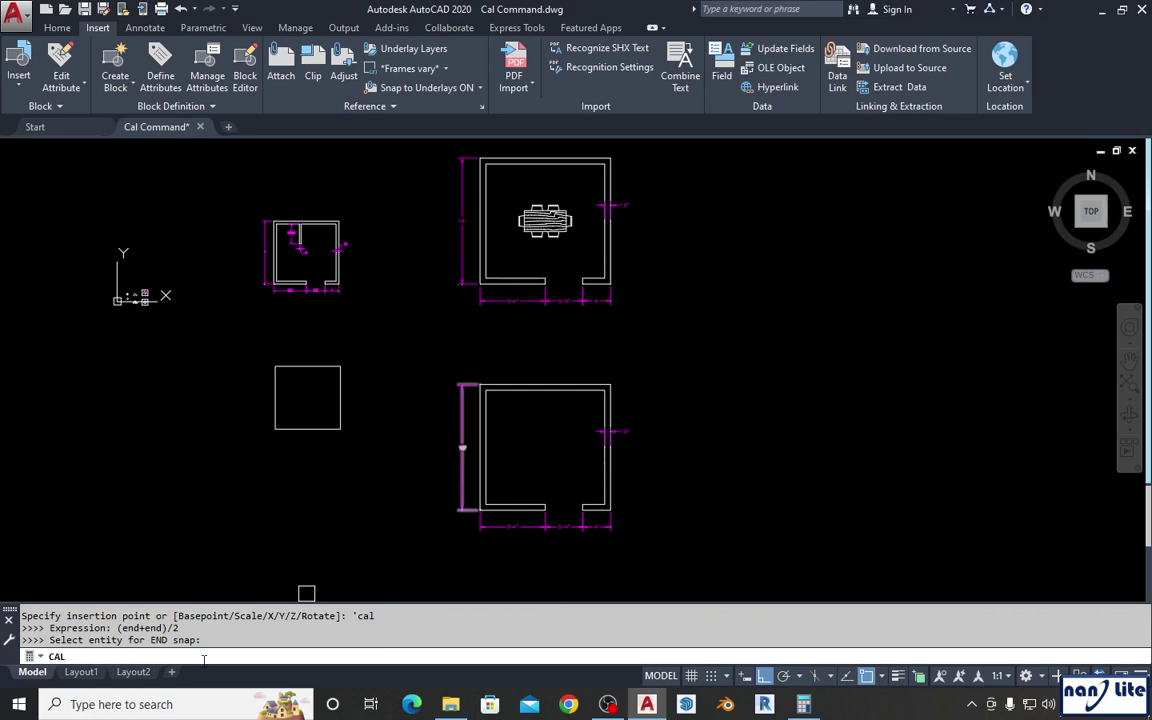
scroll(482, 511, up, 4)
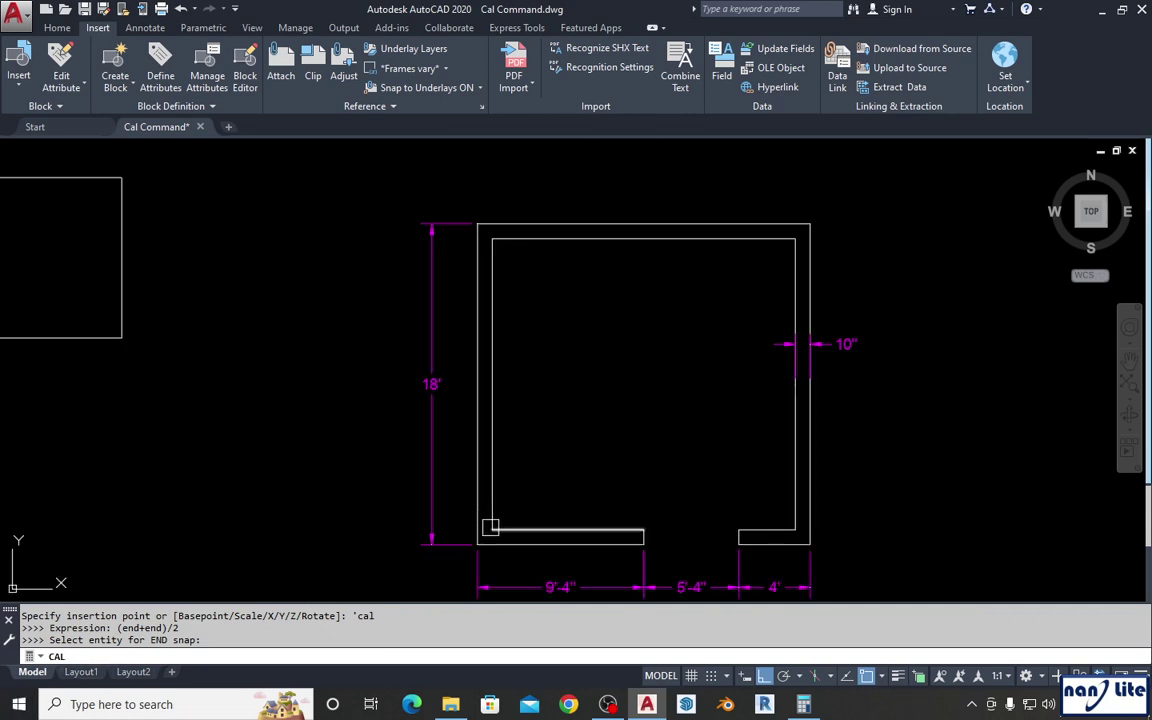
click(489, 527)
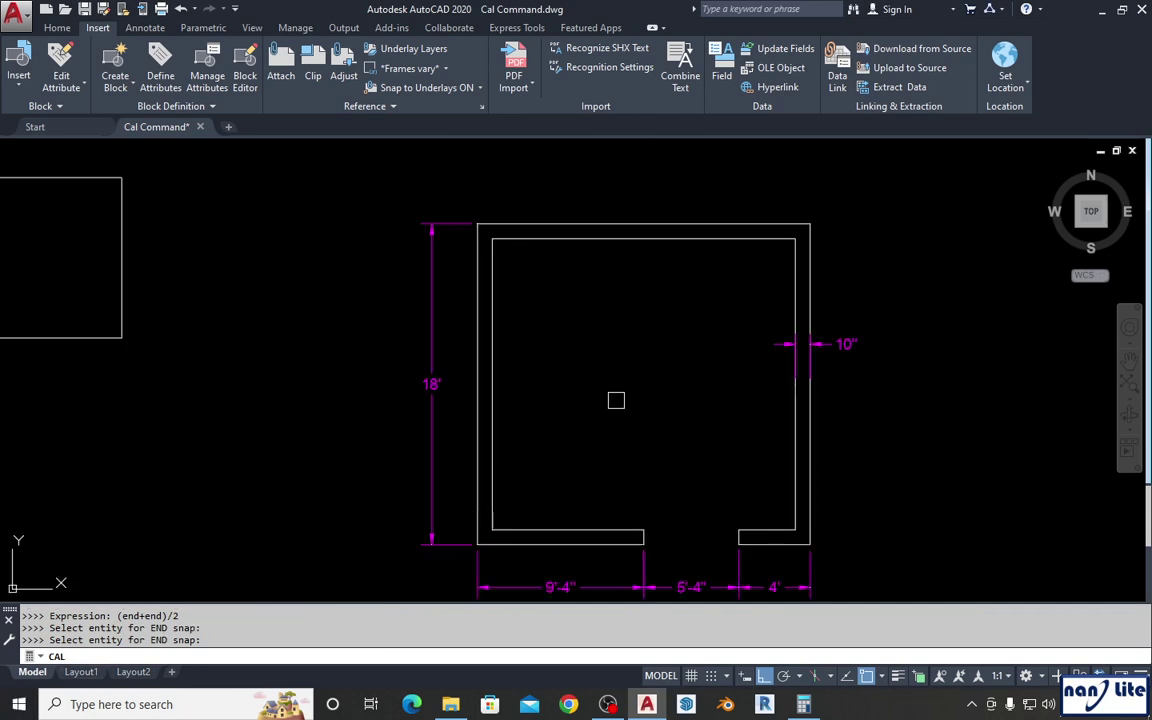
click(790, 245)
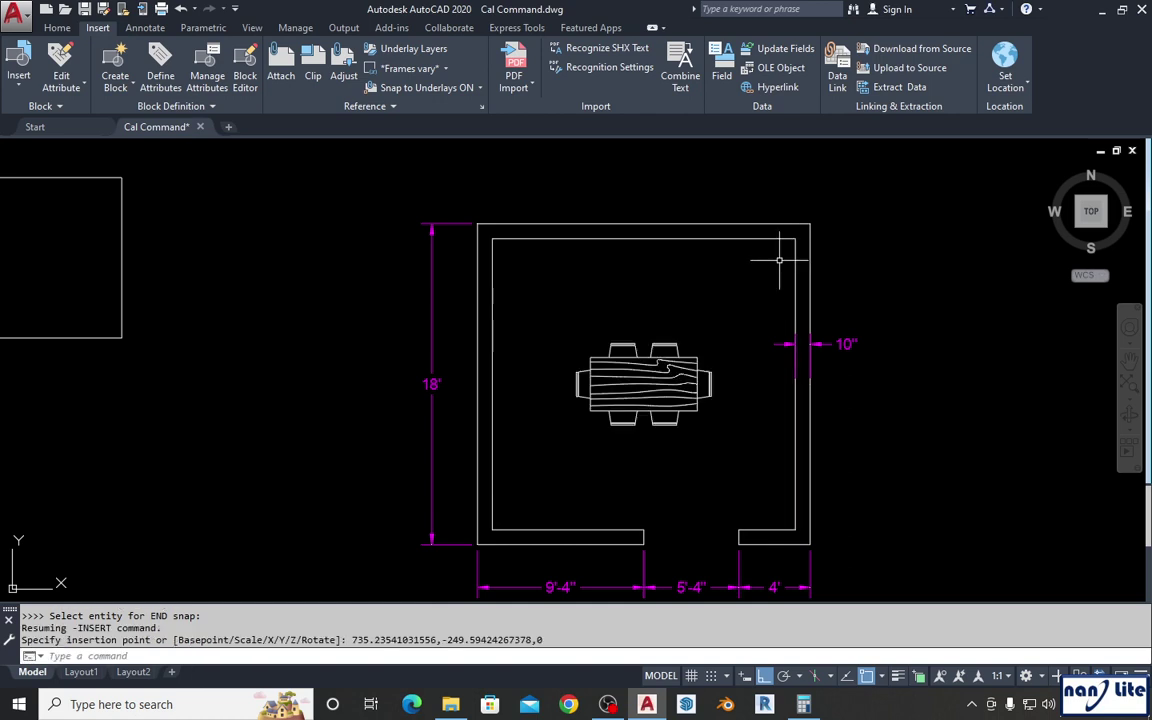
scroll(680, 405, down, 4)
scroll(690, 413, up, 1)
scroll(680, 408, up, 3)
scroll(663, 405, up, 2)
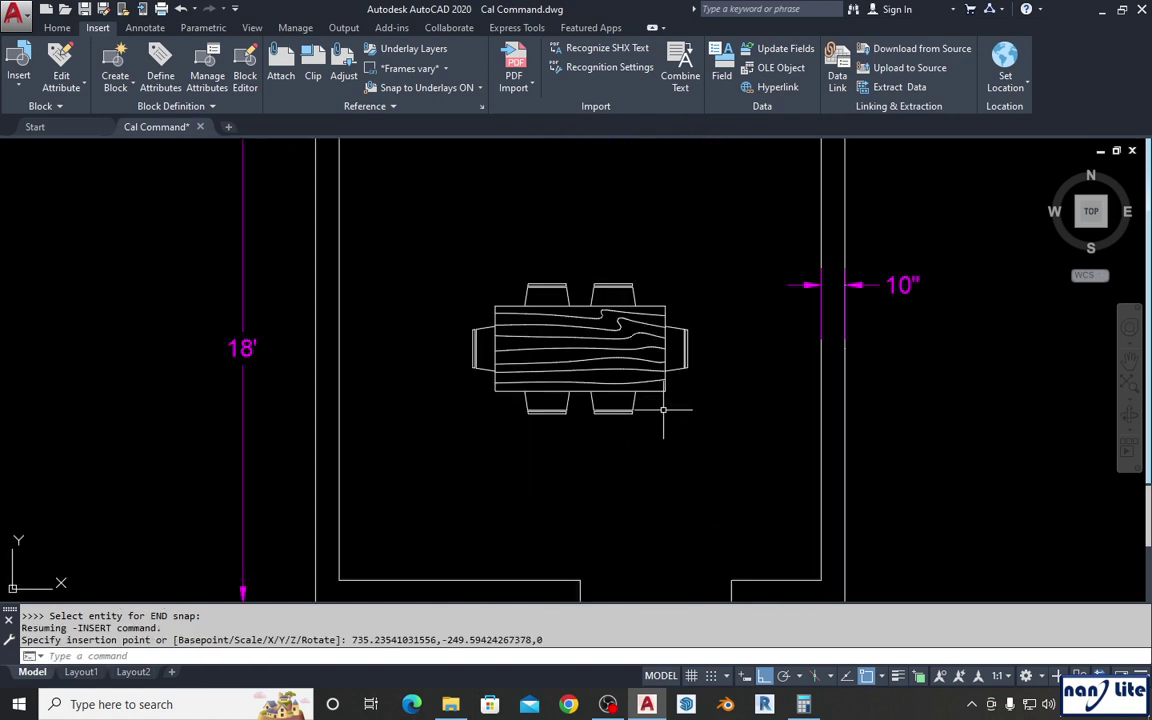
scroll(662, 395, down, 4)
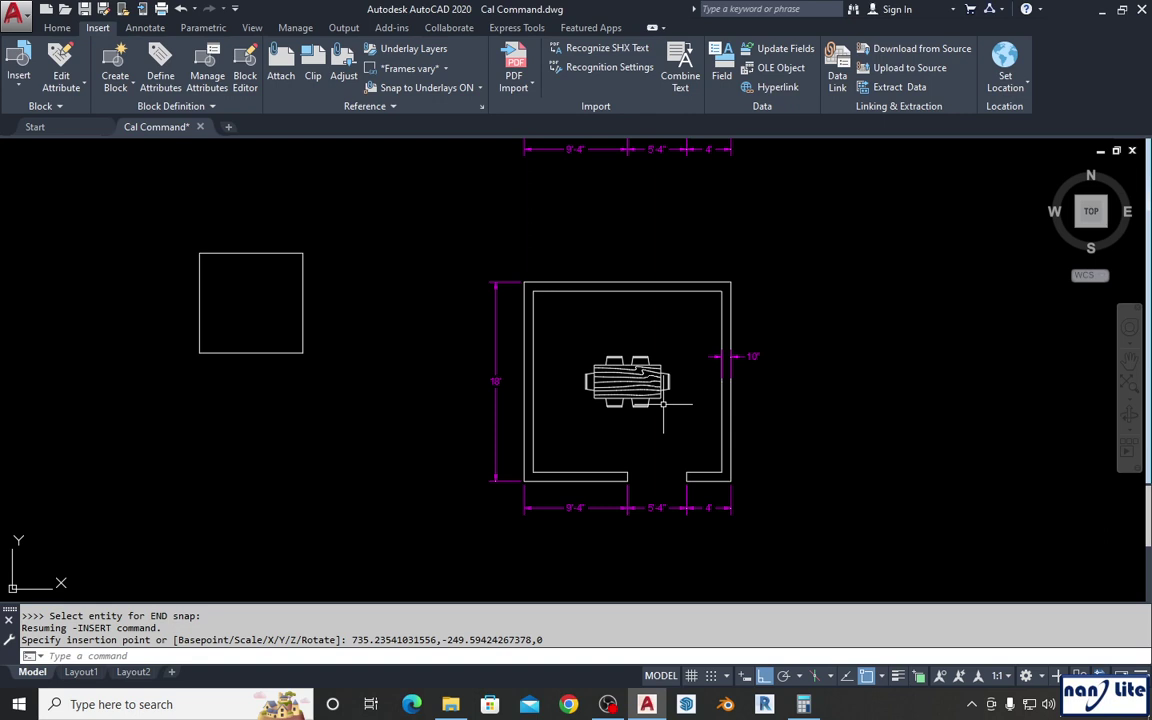
scroll(663, 404, down, 2)
scroll(660, 420, down, 2)
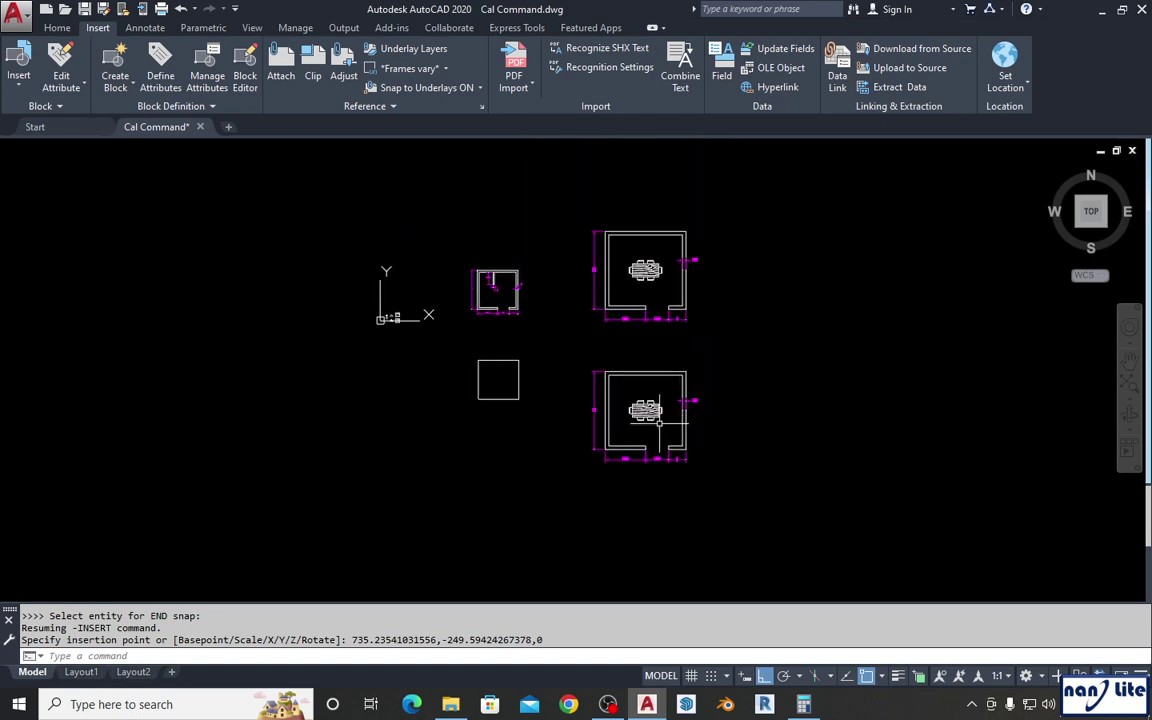
scroll(659, 423, up, 1)
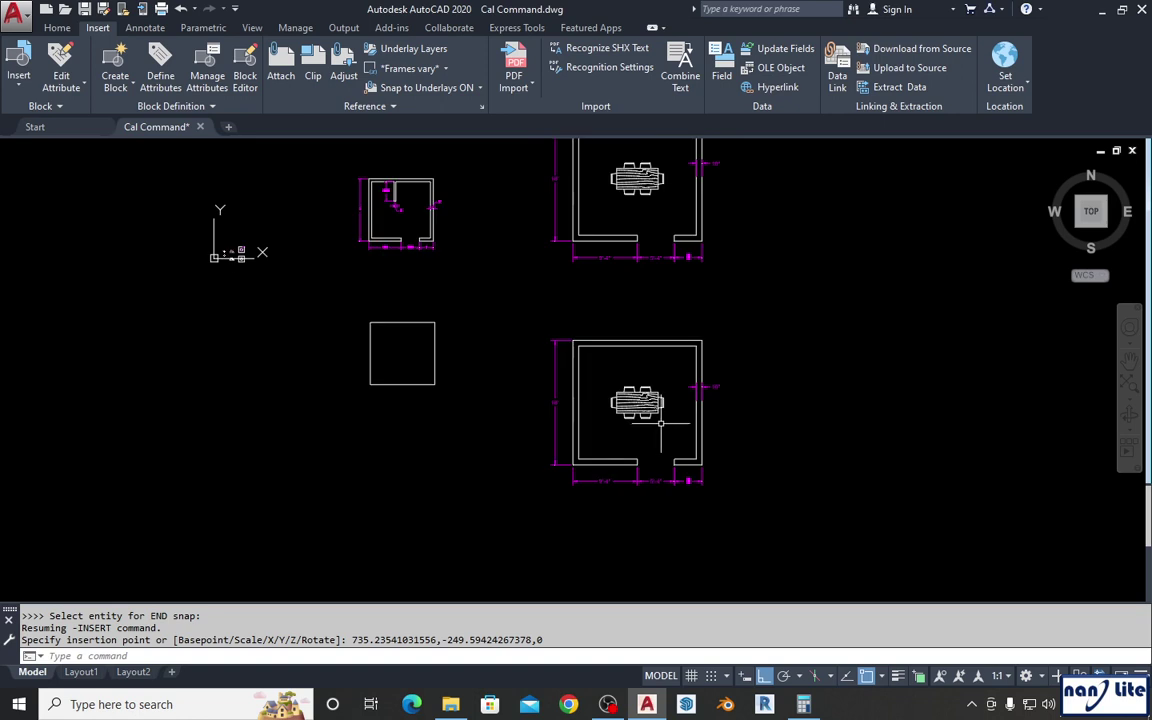
scroll(660, 422, down, 1)
scroll(662, 420, up, 2)
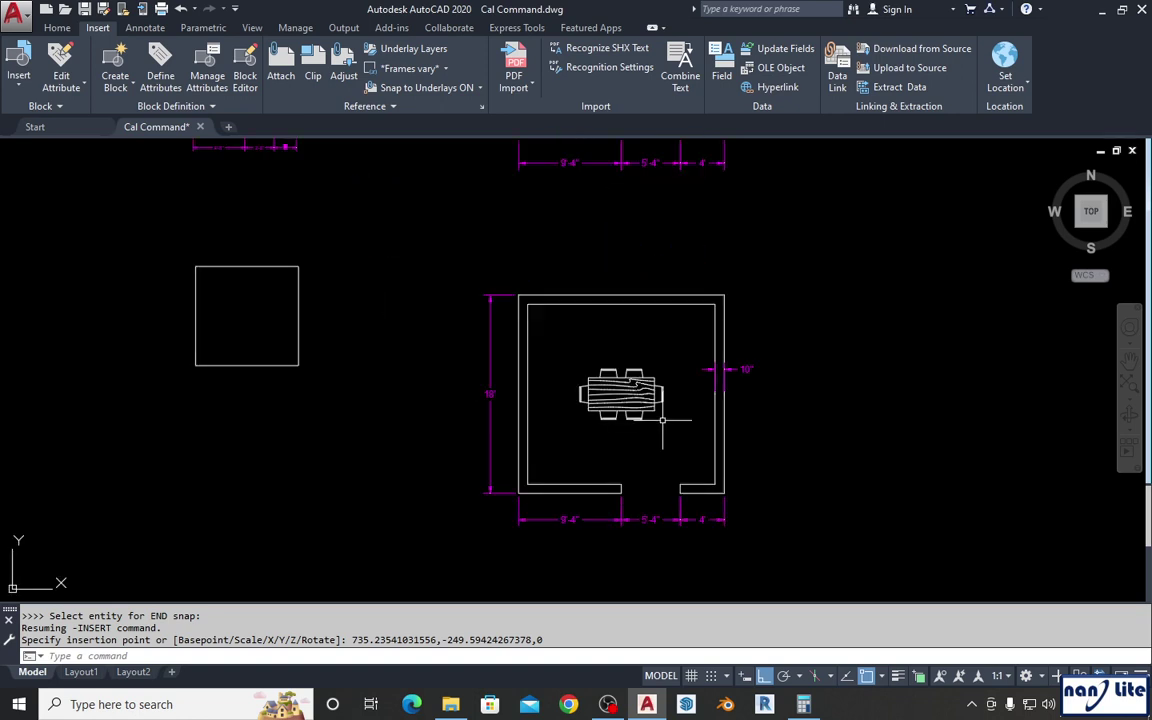
scroll(662, 420, down, 2)
middle_drag(512, 381, 523, 382)
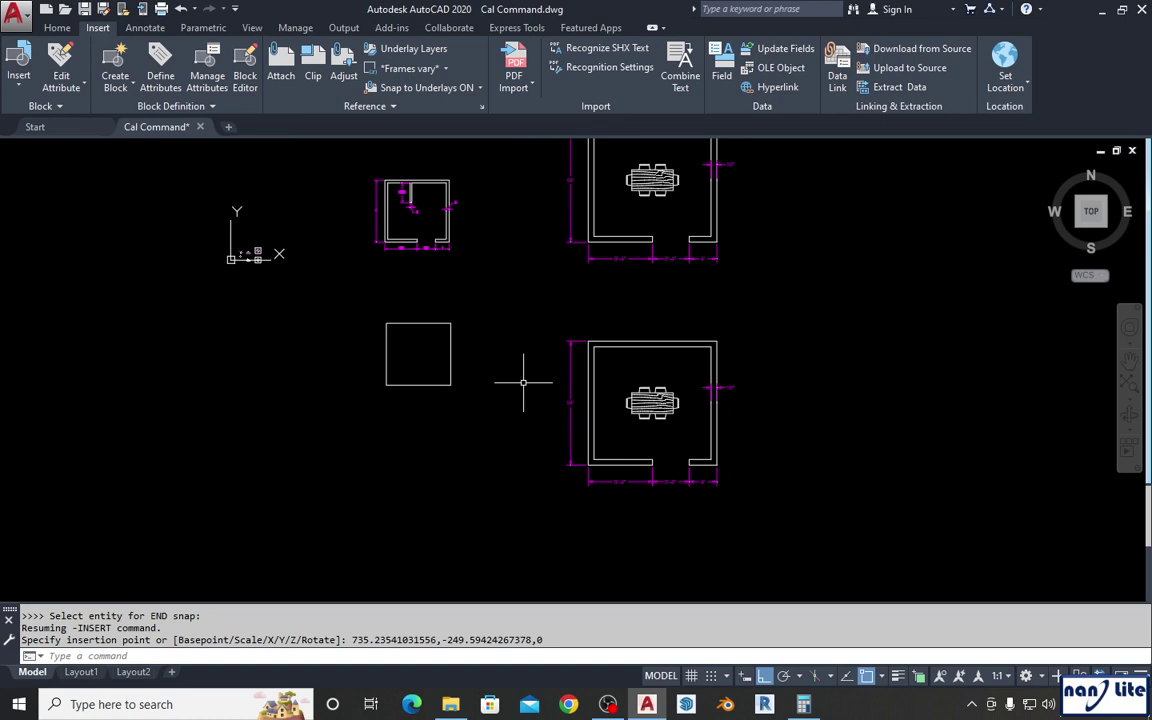
mouse_move(505, 350)
middle_down()
mouse_move(487, 392)
mouse_move(517, 379)
middle_up()
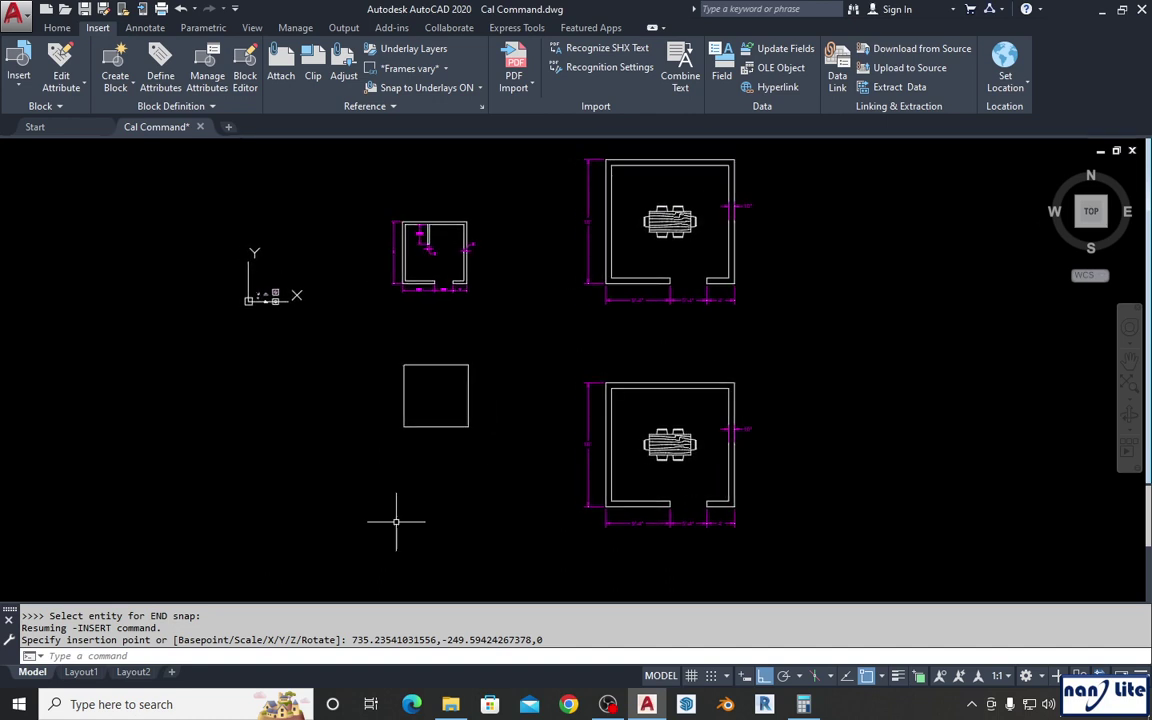
click(211, 656)
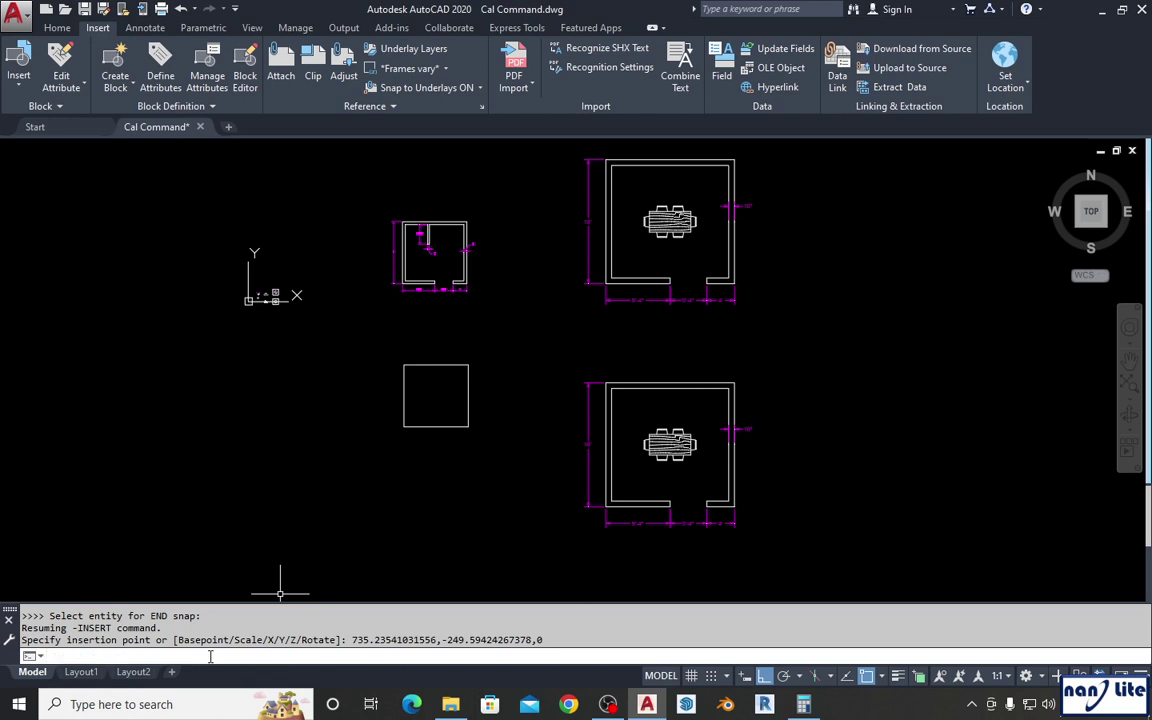
right_click(895, 367)
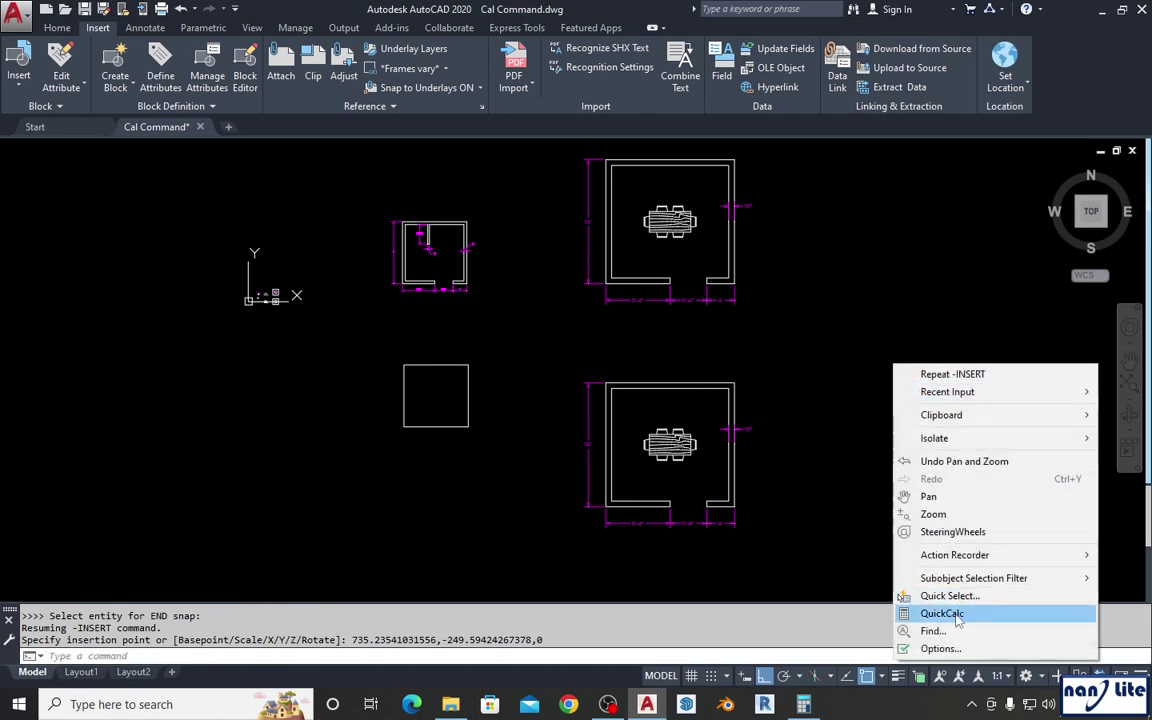
click(788, 448)
key(Escape)
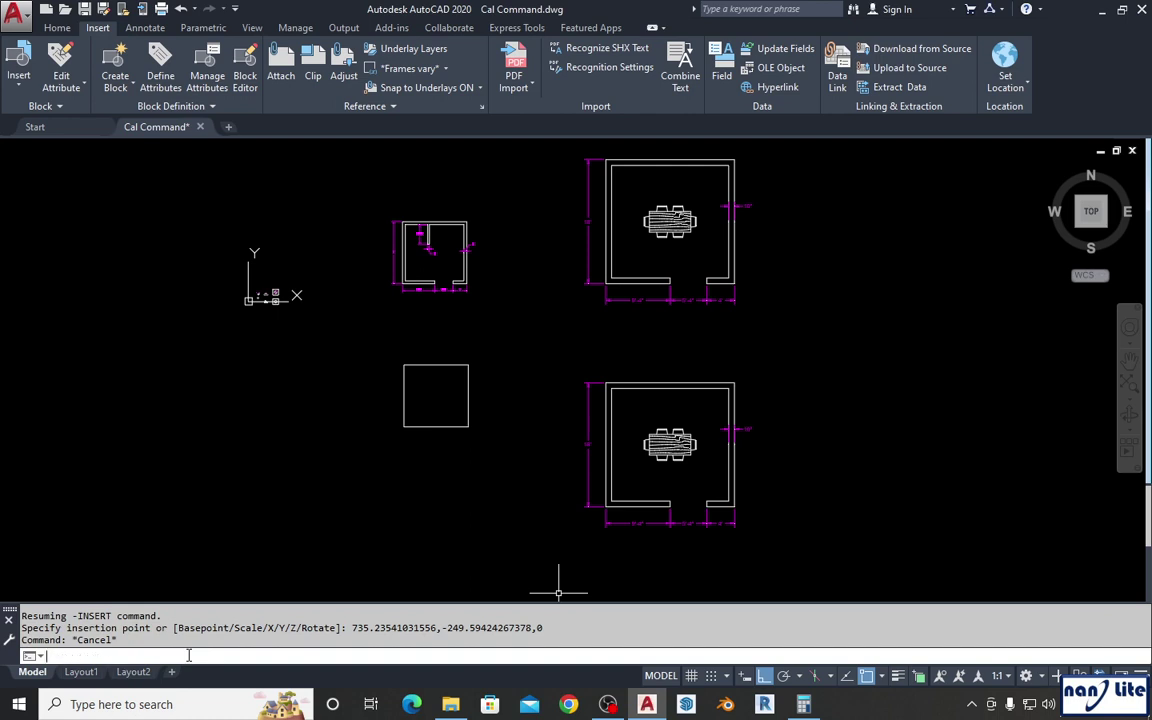
text(cal)
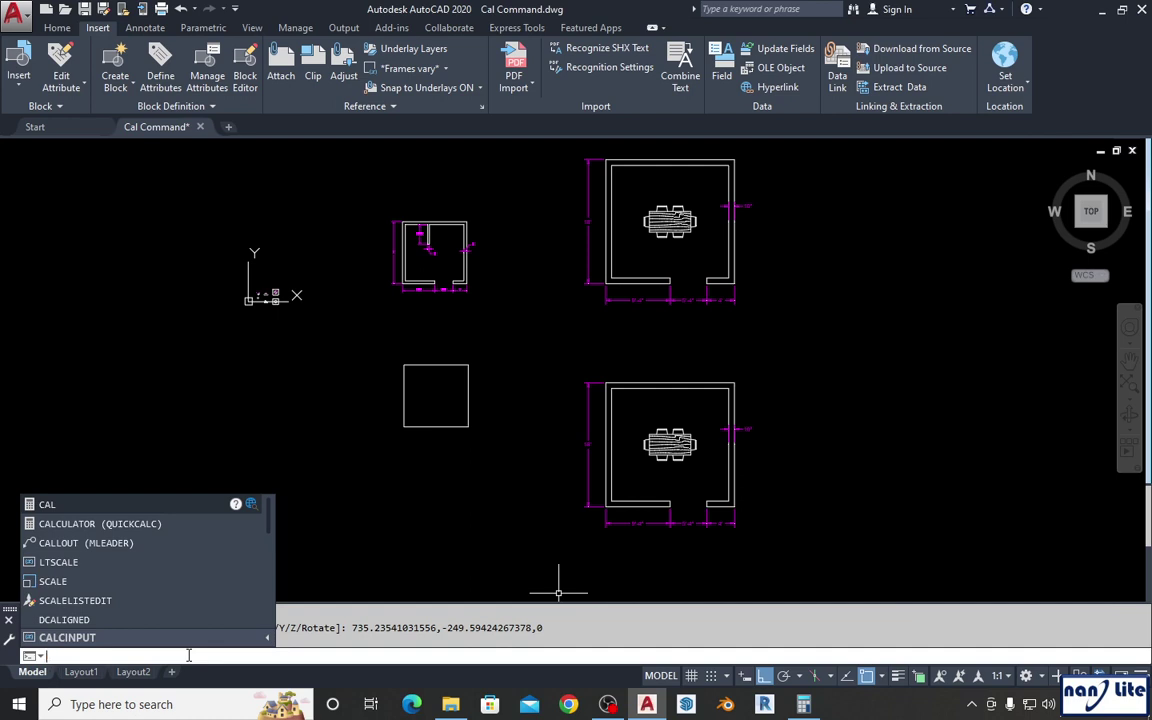
key(Escape)
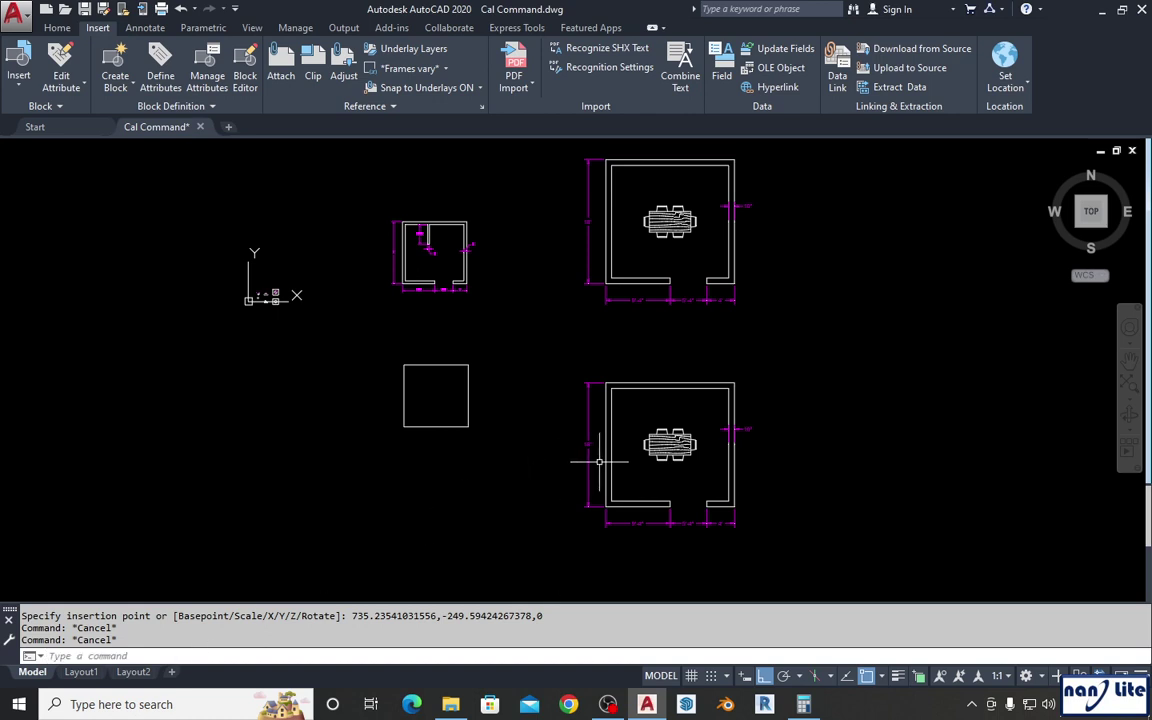
scroll(599, 457, down, 2)
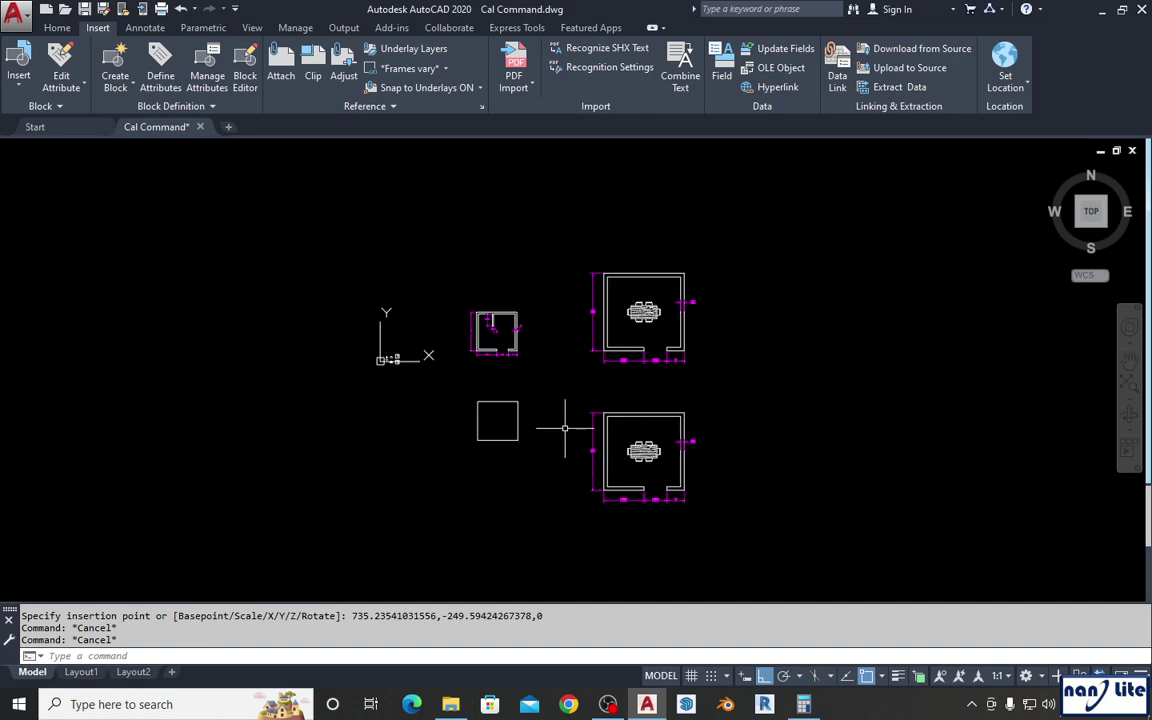
scroll(563, 420, up, 1)
scroll(555, 411, up, 1)
scroll(545, 411, up, 1)
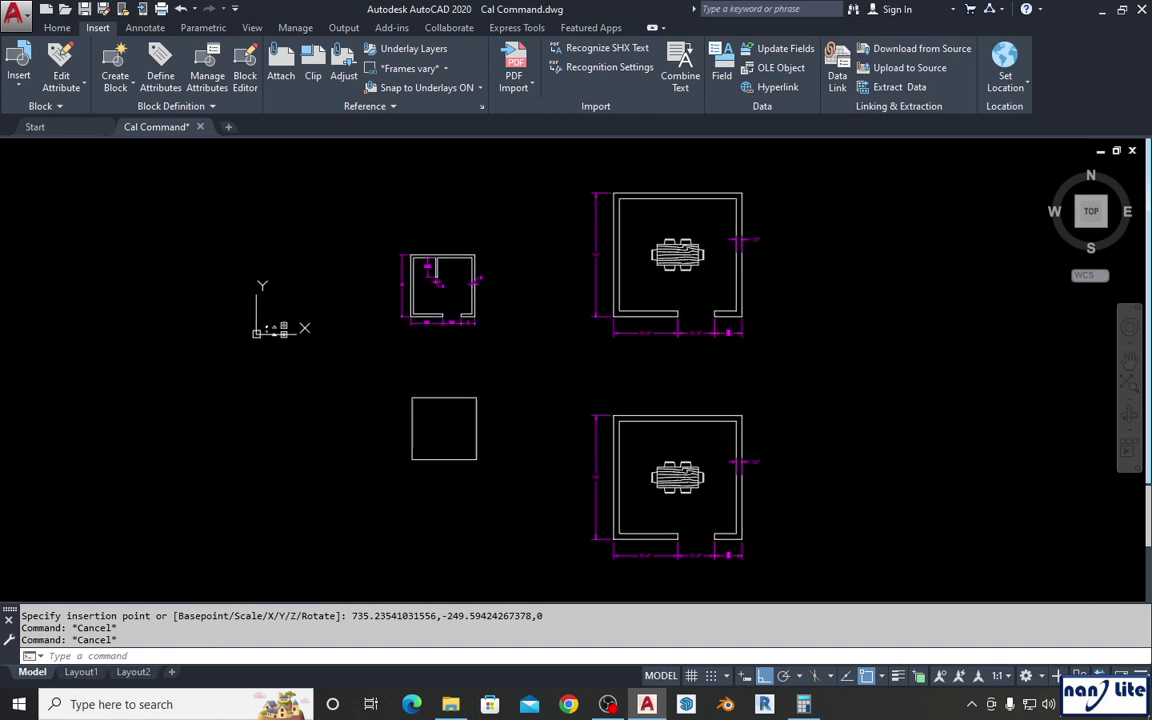